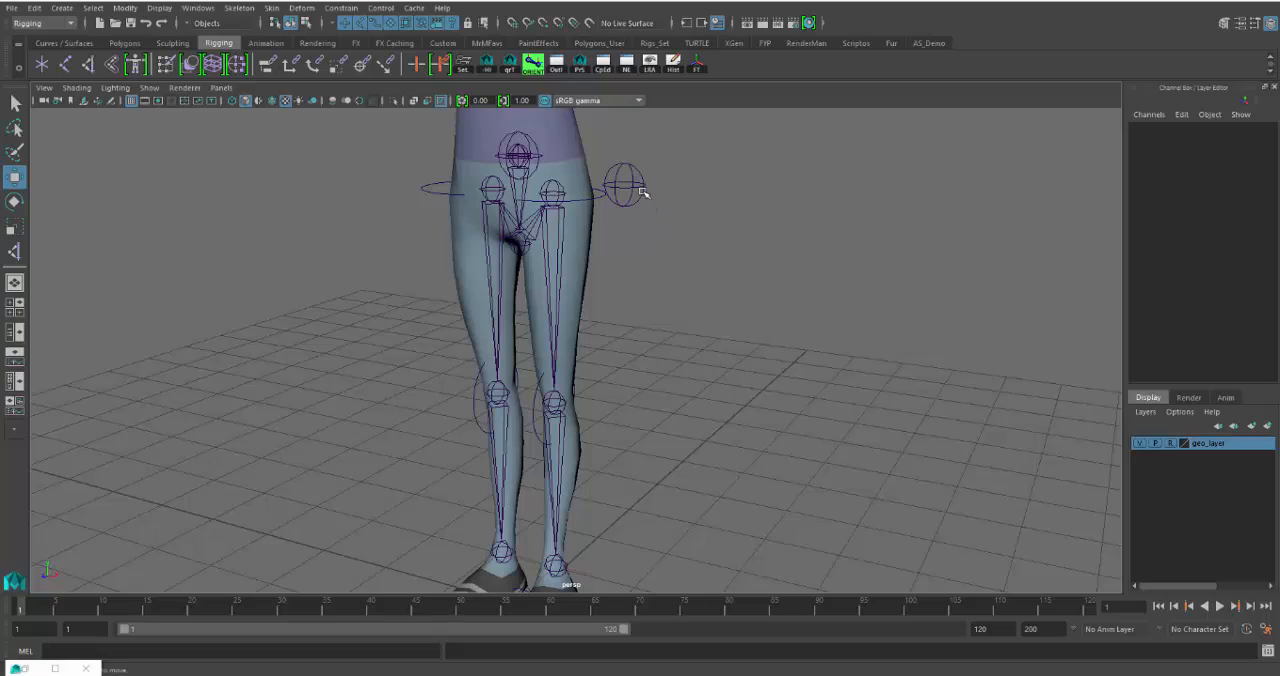
- Lock and hide the translate, rotate and scale channels of the FKIKLeg_CTRL sphere control beside the hip
left_click(640, 187)
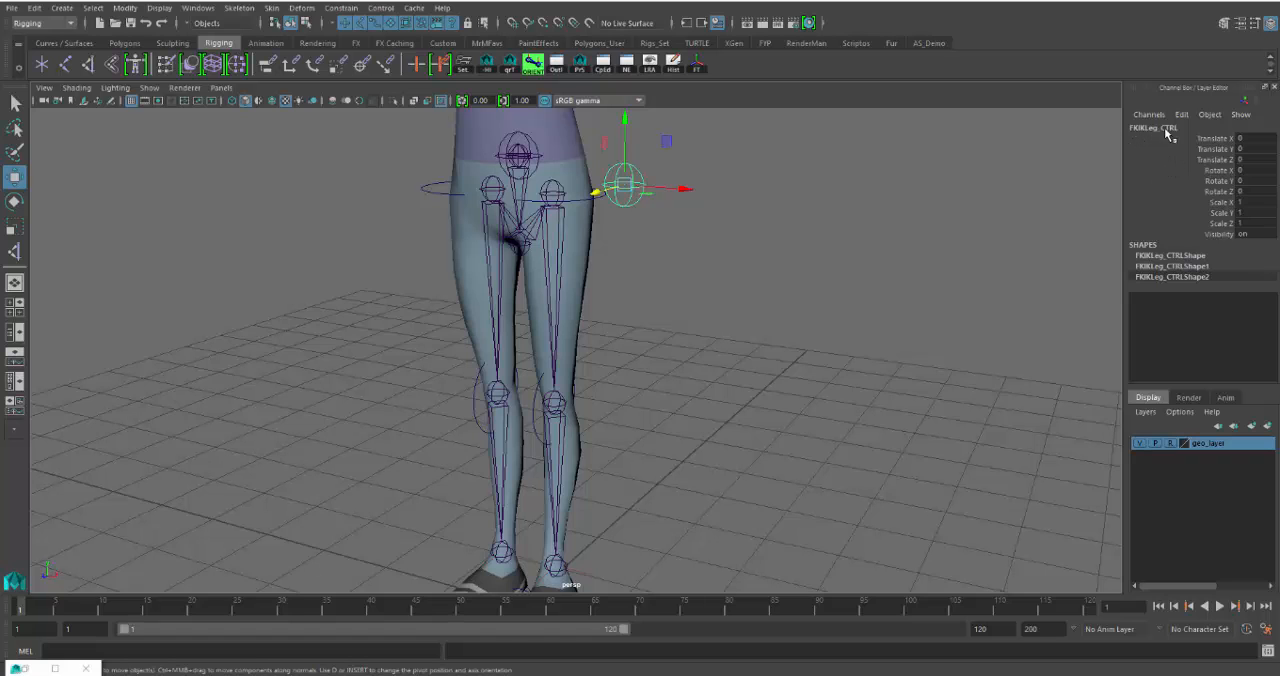
left_click_drag(1218, 143, 1213, 203)
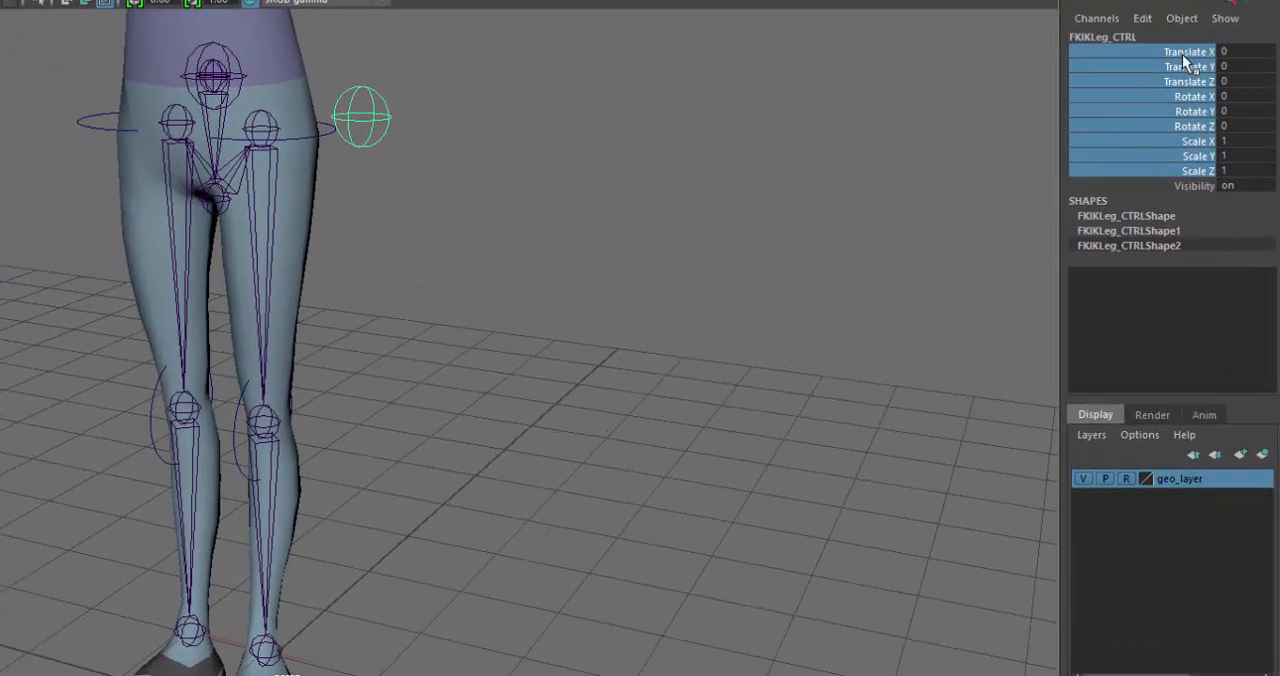
right_click(1169, 117)
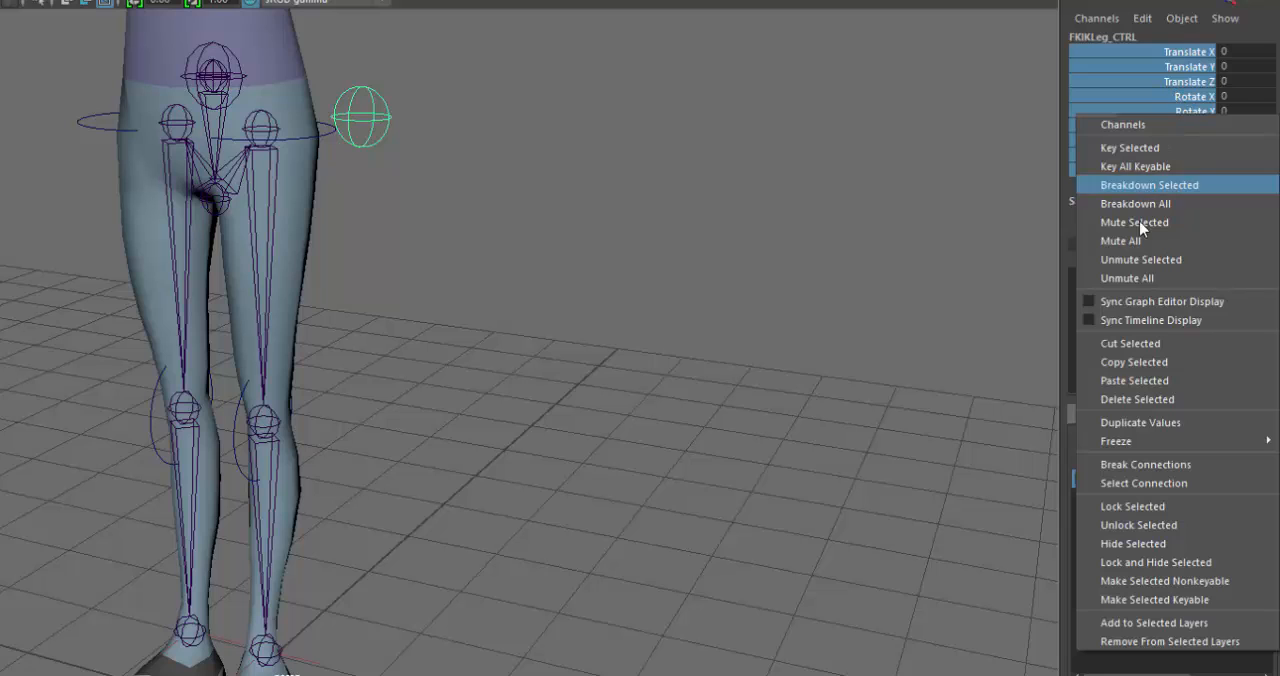
left_click(1170, 567)
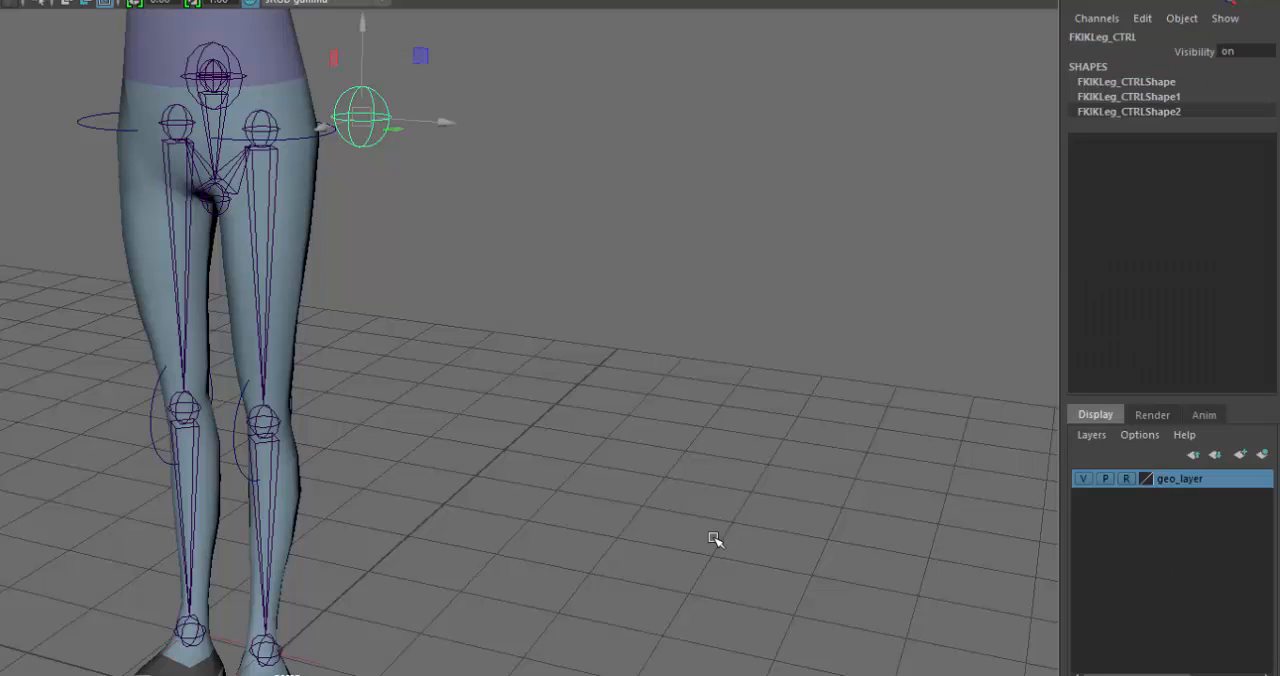
- Toggle the Visibility of FKIKLeg_CTRL off with 0 and back on with 1
left_click(1198, 52)
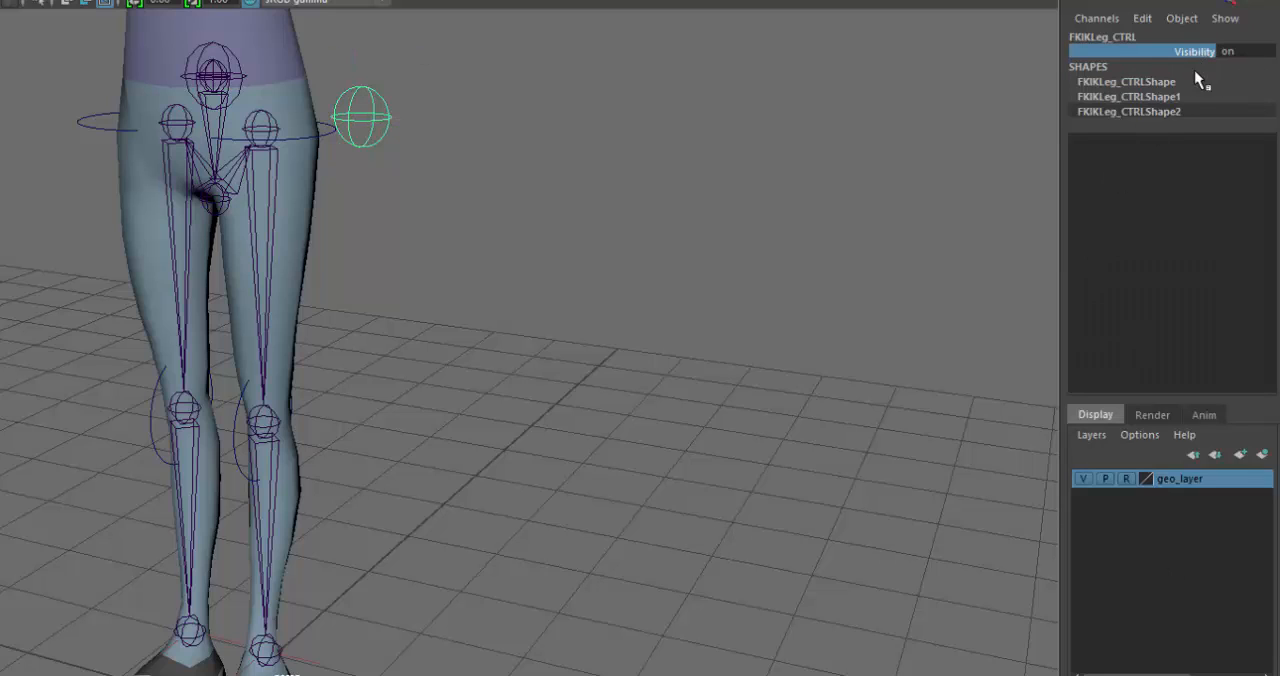
double_click(1246, 54)
type("0")
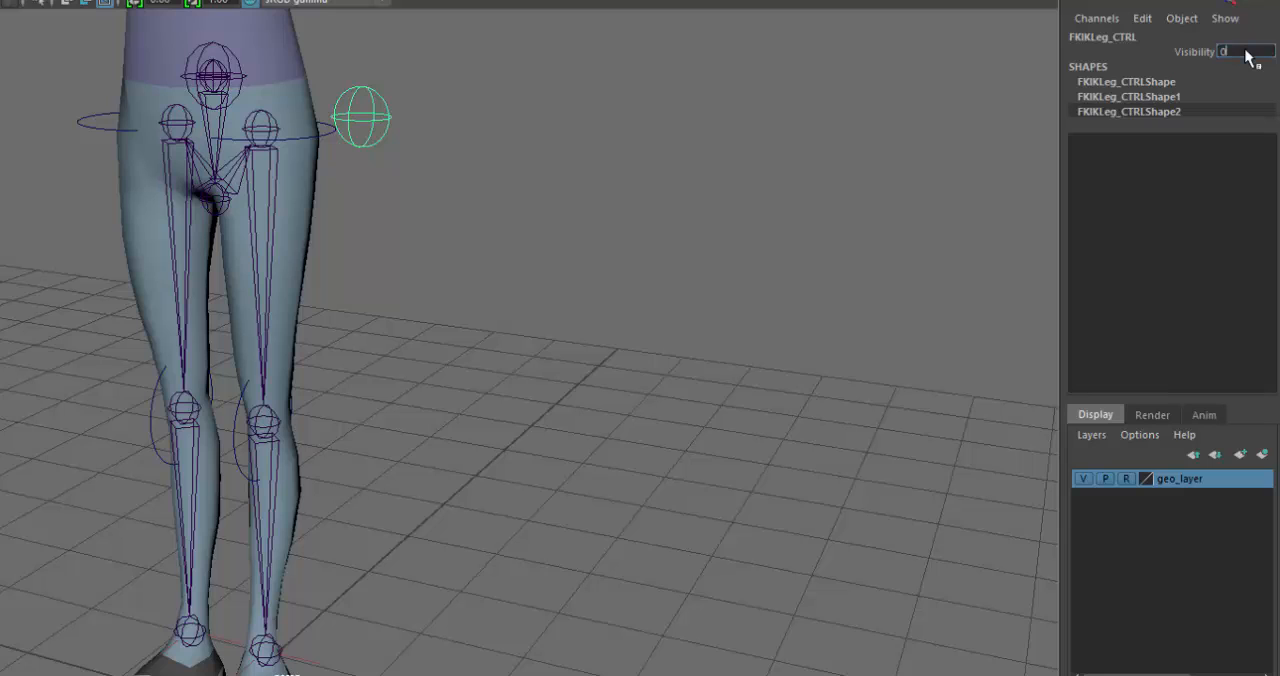
key("Return")
type("1")
key("Return")
- Start adding a keyable attribute with the long name FKIK_Switch and data type Enum to FKIKLeg_CTRL
left_click(1185, 52)
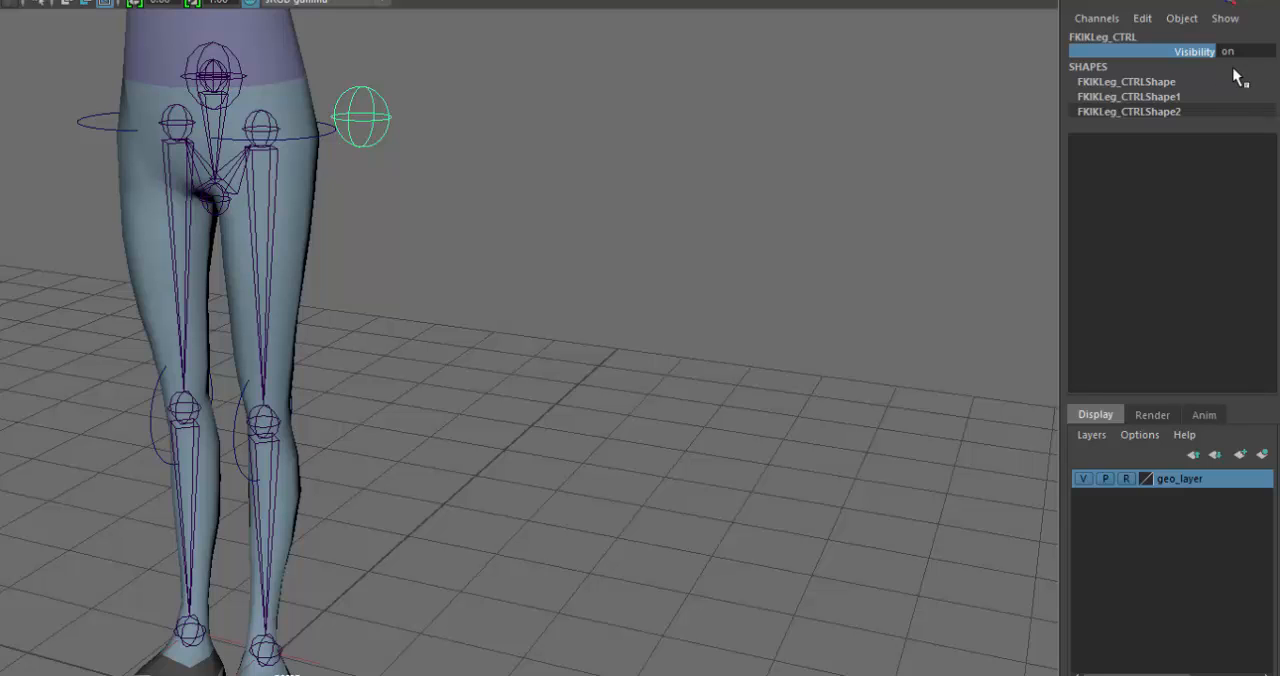
left_click(1146, 19)
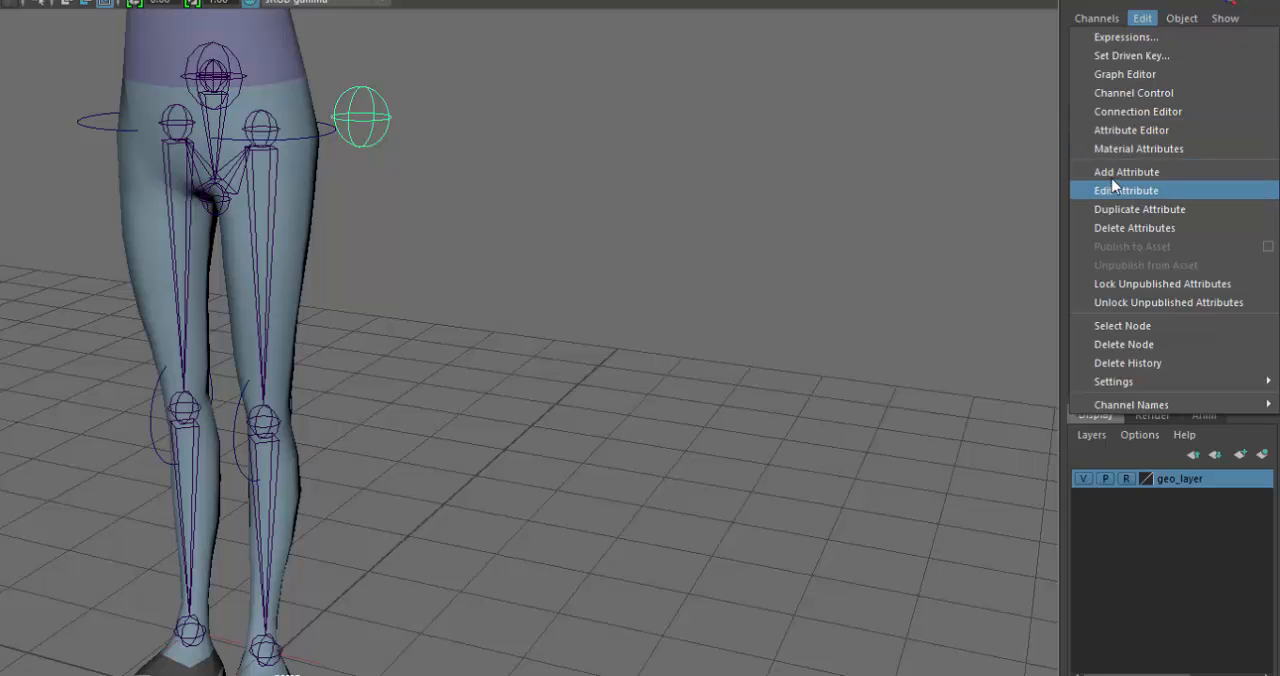
left_click(1141, 174)
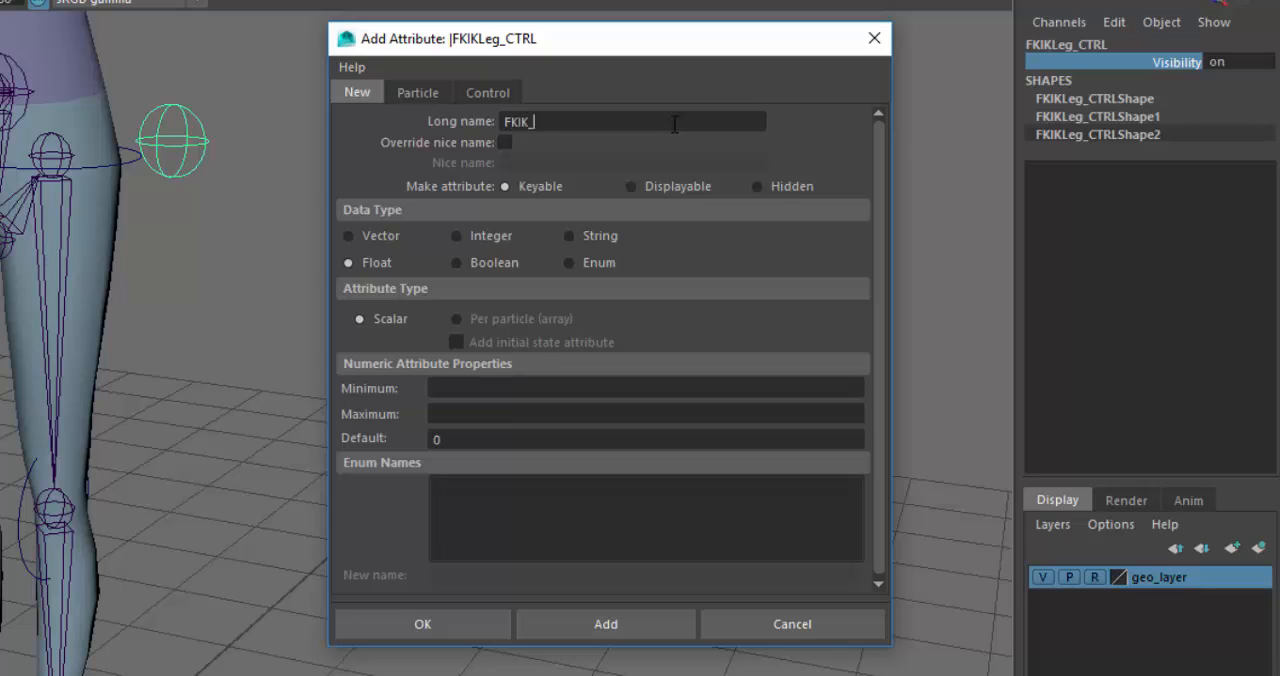
type("FKIK_Switch")
left_click(580, 265)
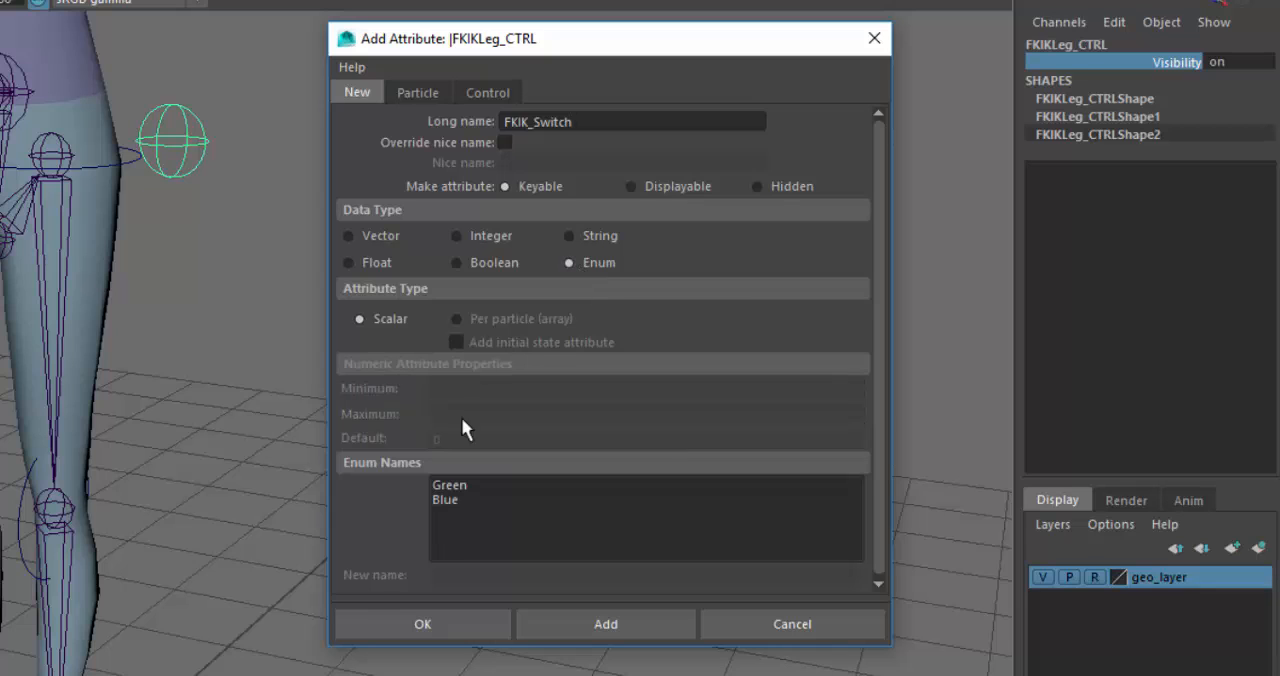
- Rename the enum entries Green and Blue to FK and IK, and create the attribute
left_click(465, 486)
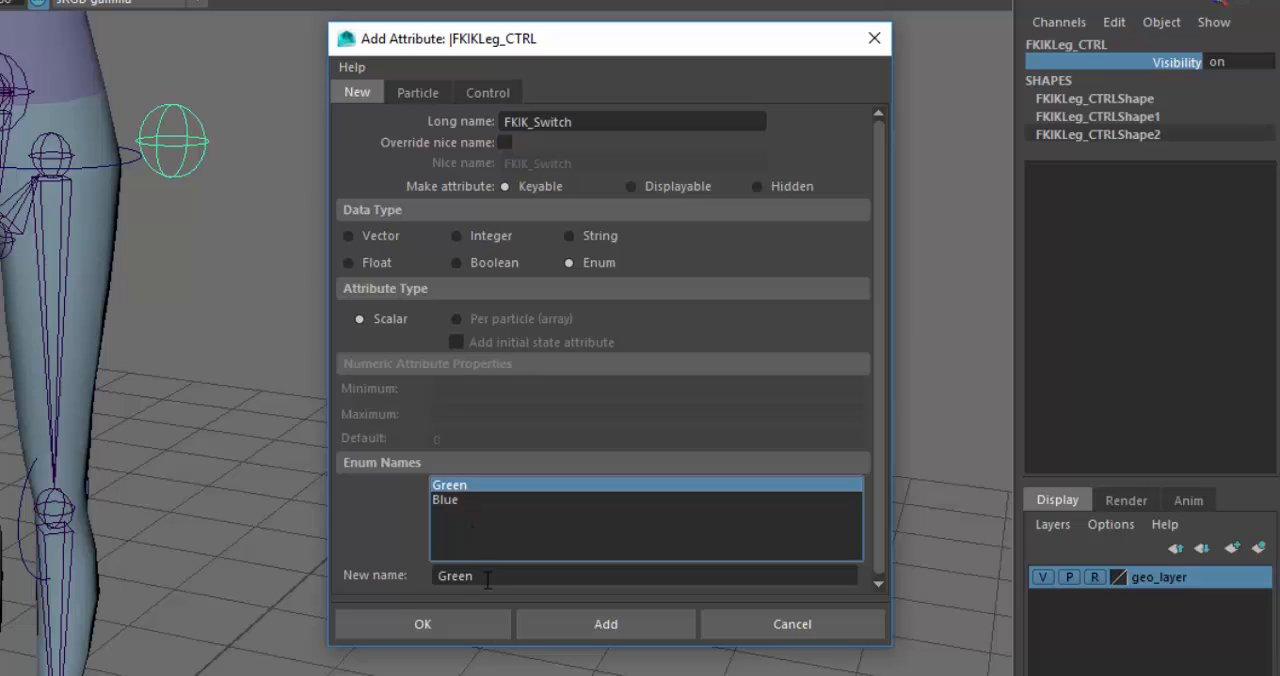
left_click(478, 577)
left_click_drag(478, 577, 366, 588)
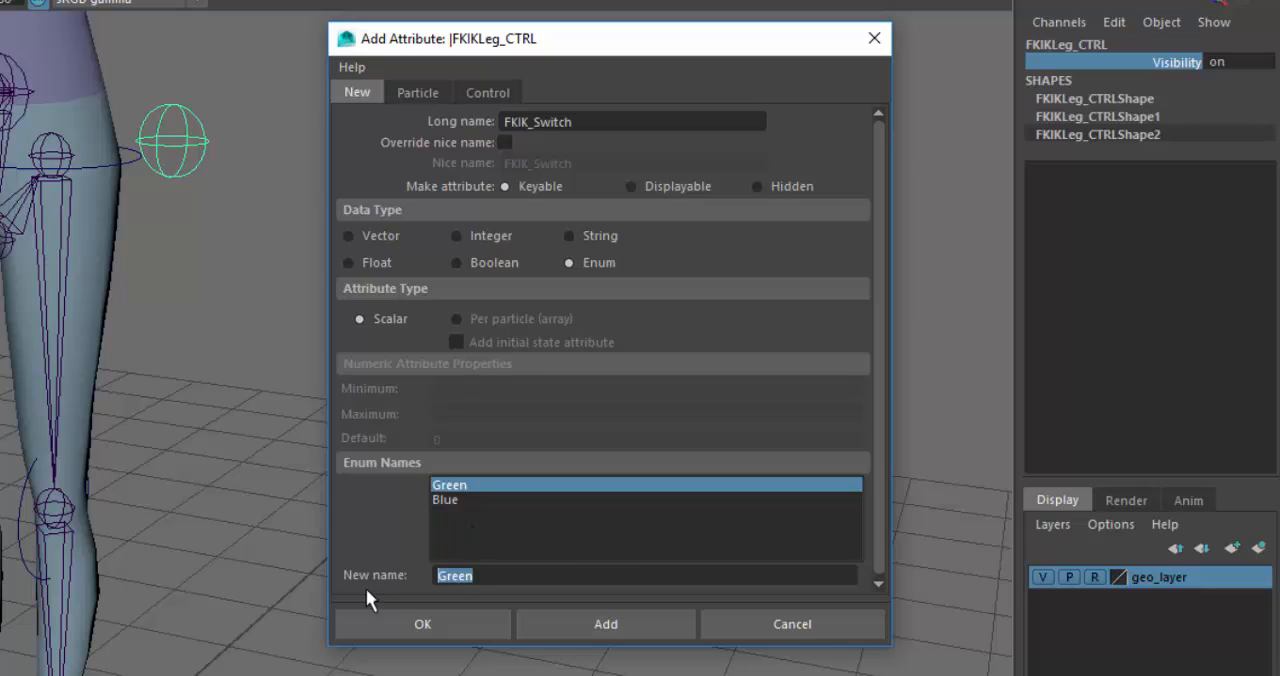
type("FK")
left_click(451, 499)
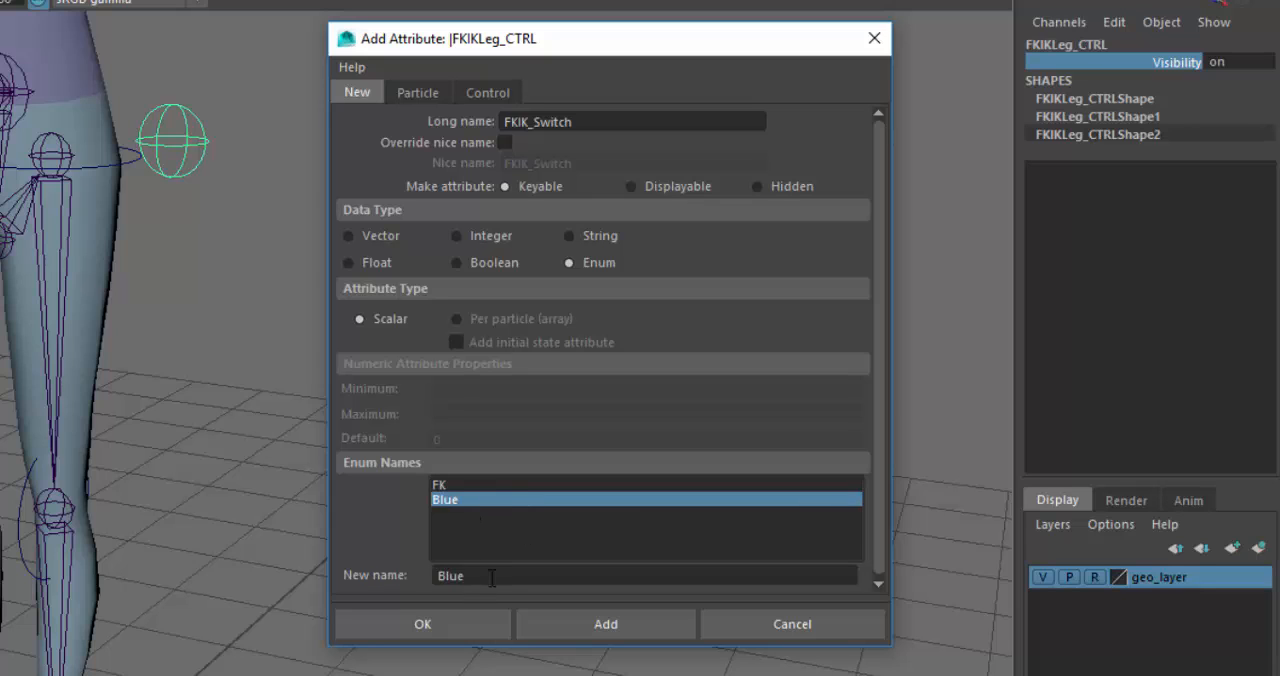
left_click_drag(491, 577, 346, 578)
type("IK")
left_click(560, 513)
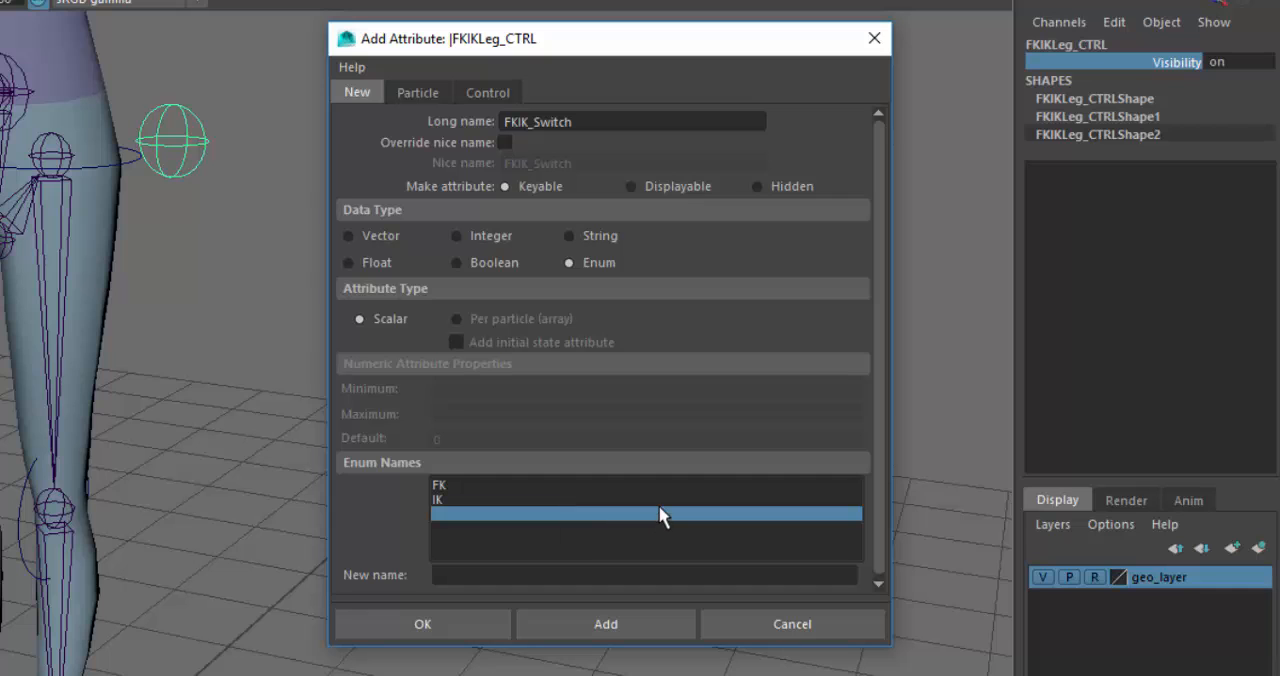
left_click(456, 638)
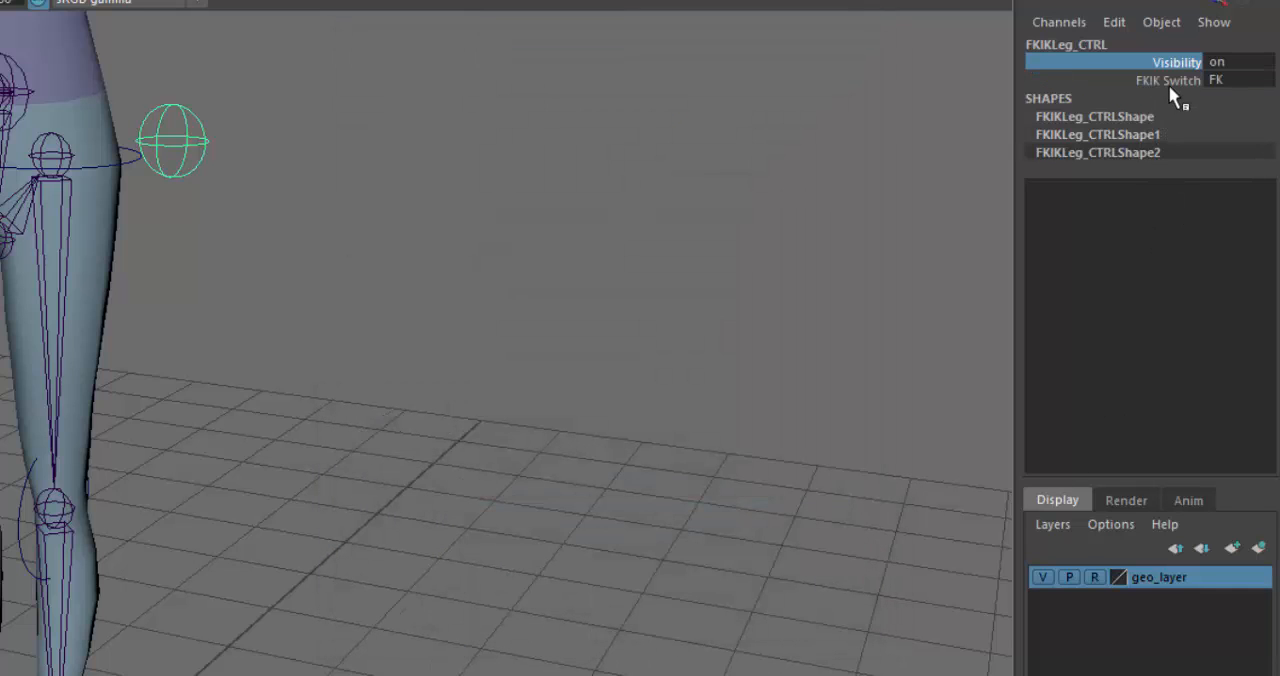
- Try the FKIK Switch attribute by setting it to IK, and deselect the control
left_click(1174, 84)
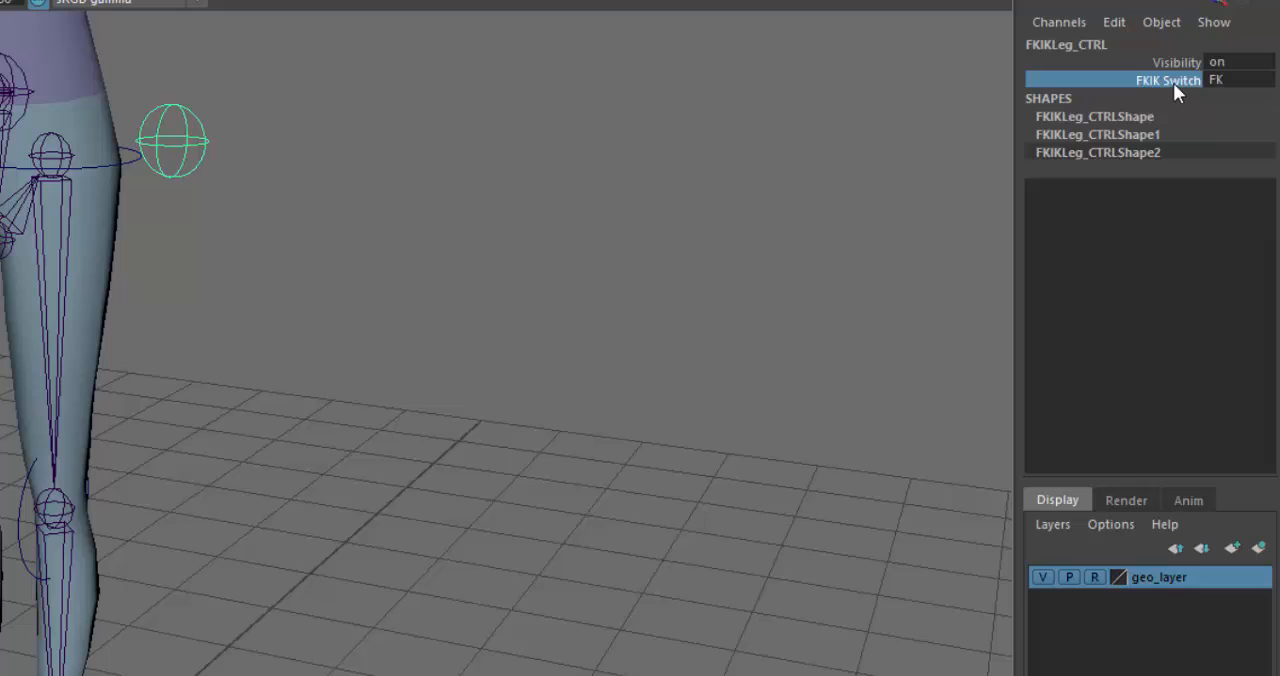
left_click(1240, 86)
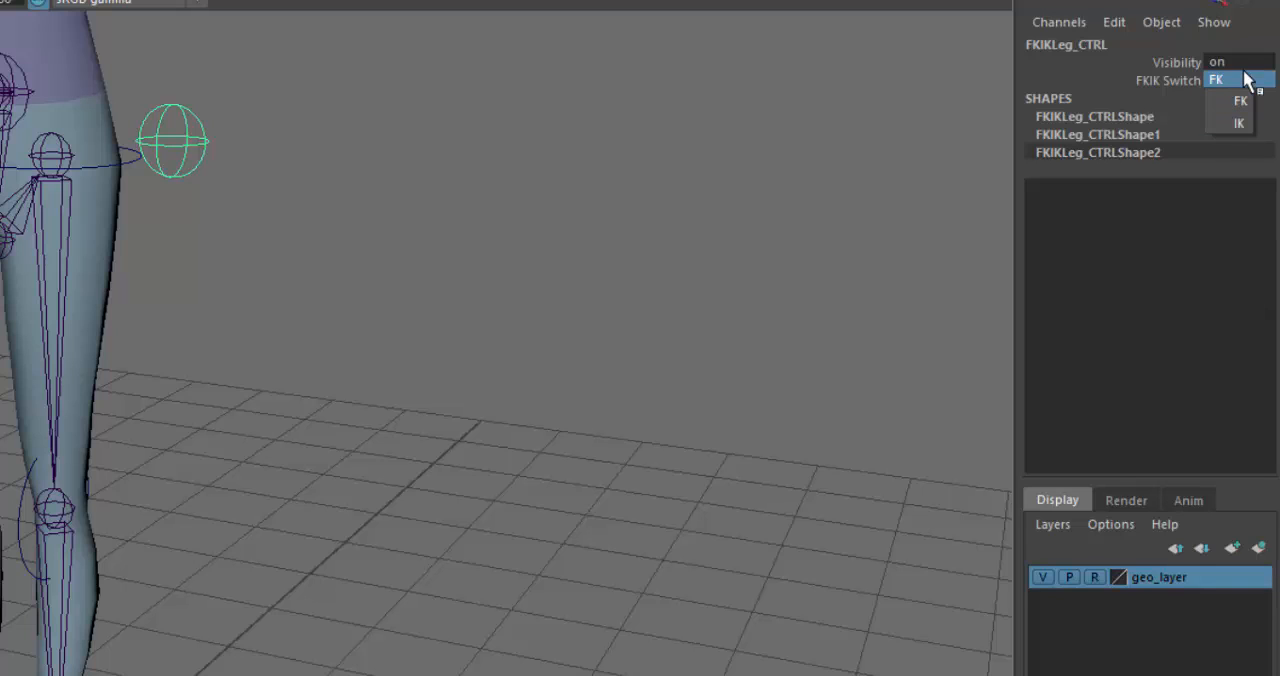
left_click(1228, 137)
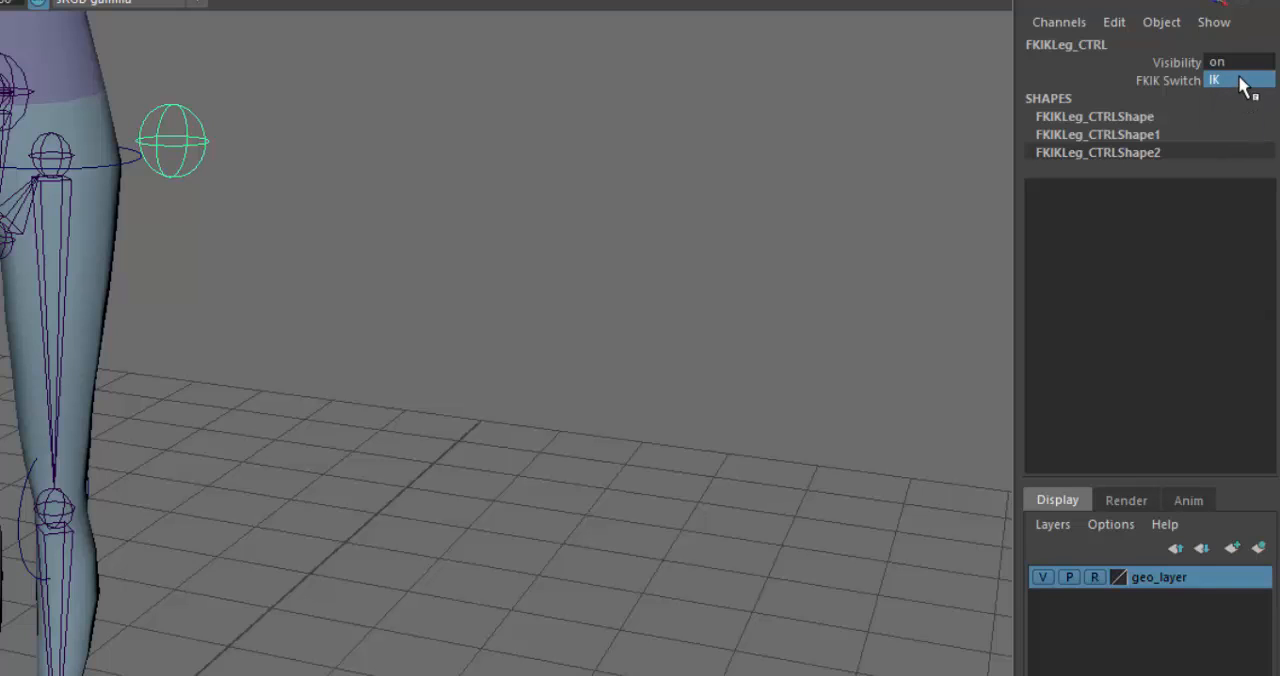
left_click(1238, 78)
left_click(736, 216)
- Open the Outliner beside the character's legs and hide the cog_JNT joint hierarchy
mouse_move(351, 381)
left_mouse_down("alt")
mouse_move(319, 381)
mouse_move(329, 374)
left_mouse_up("alt")
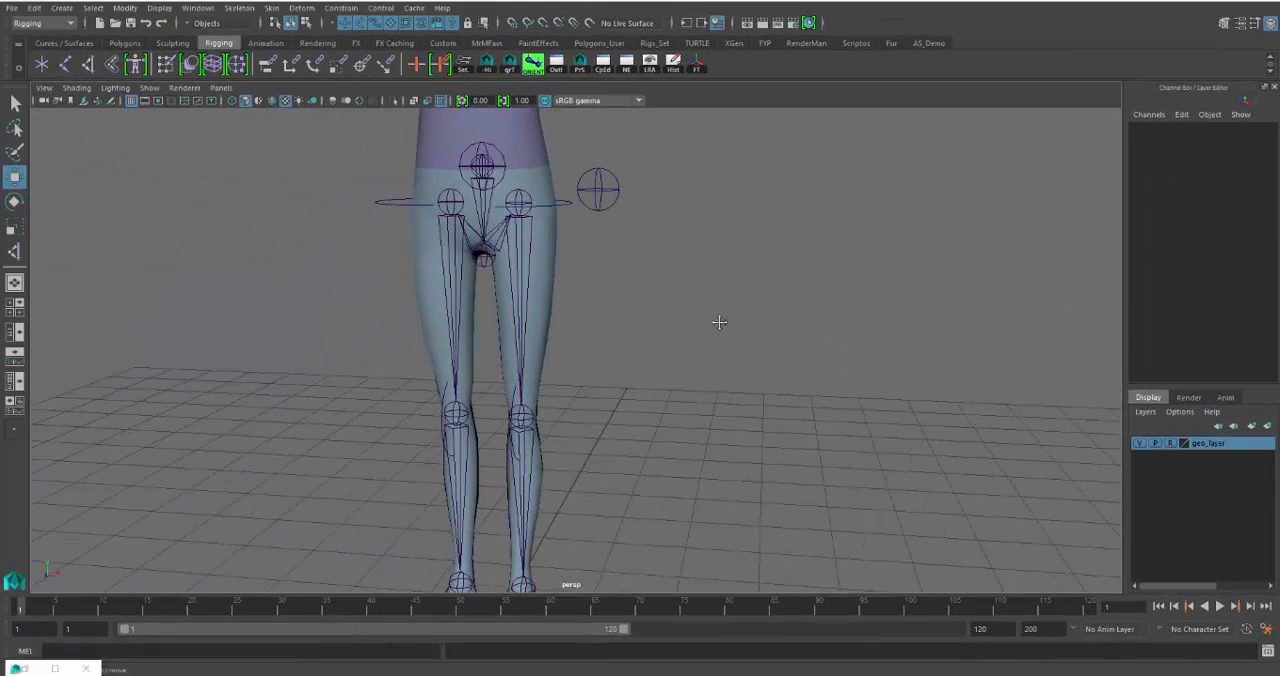
middle_click_drag(329, 374, 420, 487, "alt")
scroll(765, 400, "up", 2)
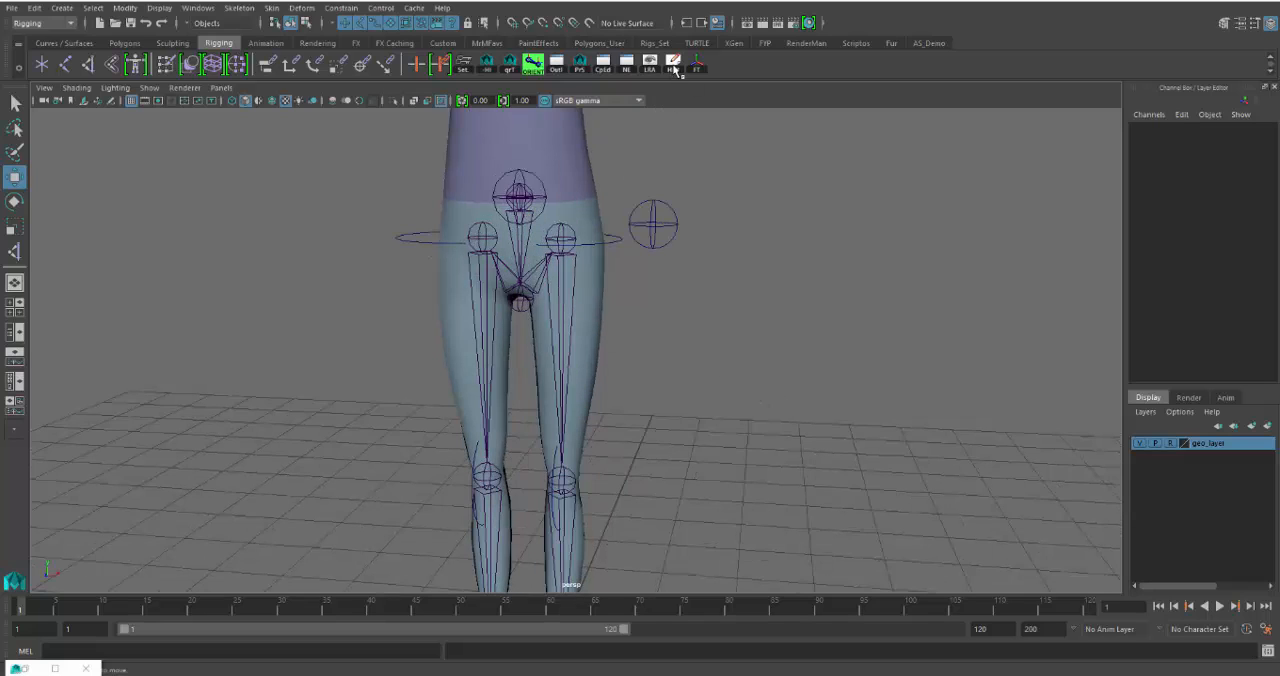
left_click(556, 64)
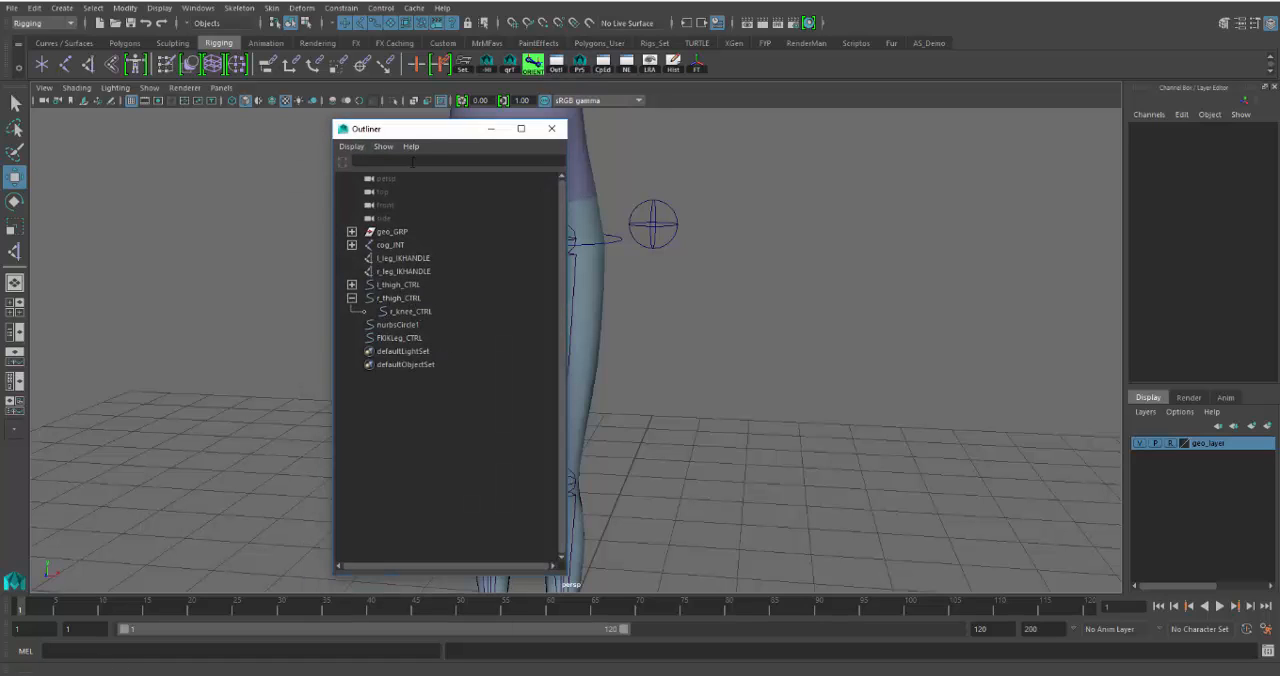
left_click_drag(433, 138, 271, 122)
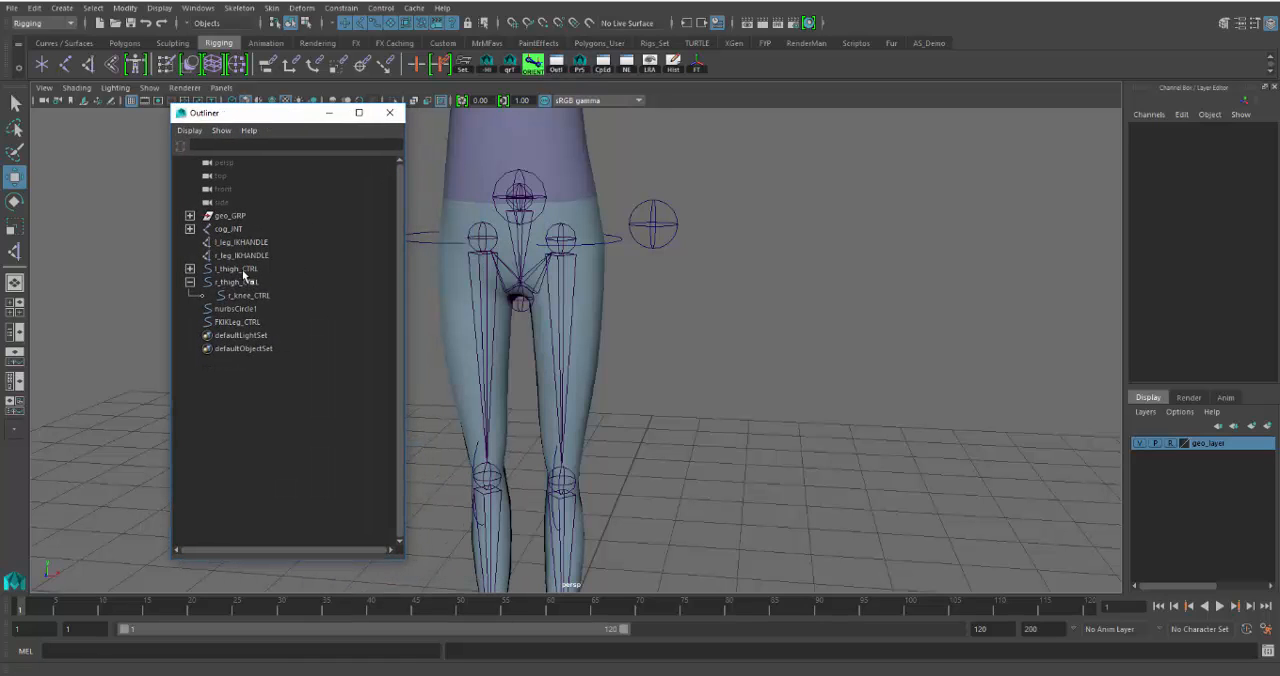
left_click(230, 229)
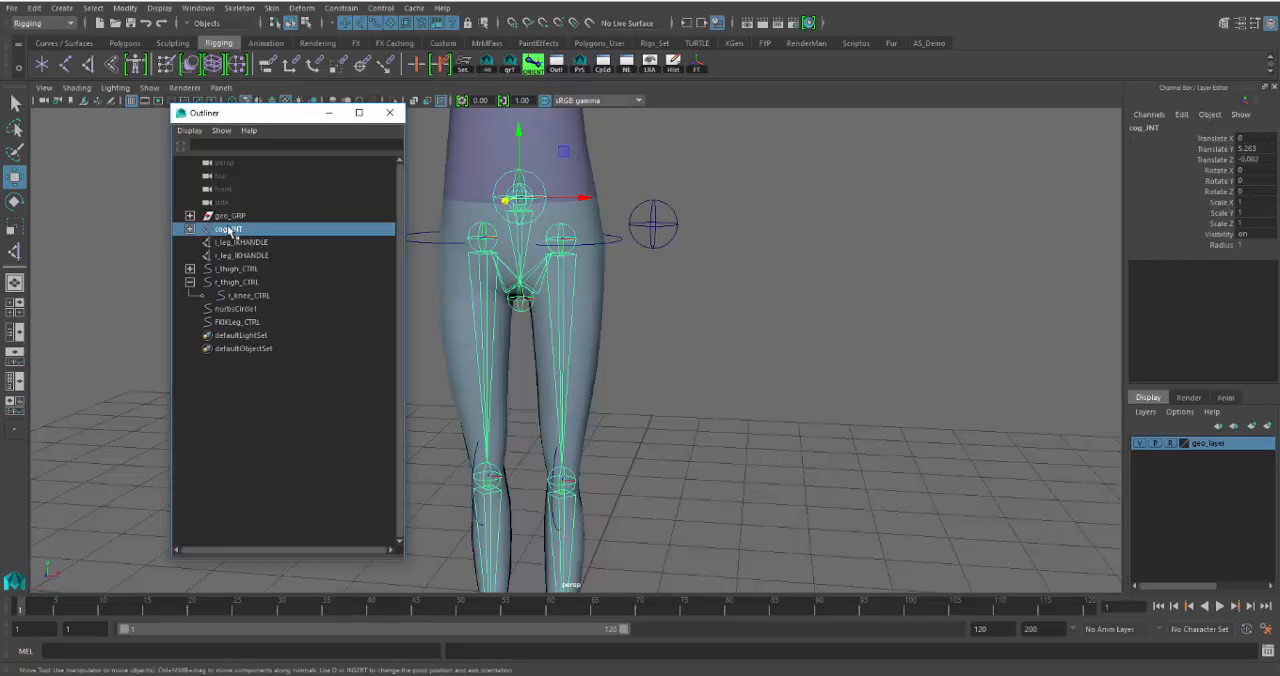
key("ctrl+h")
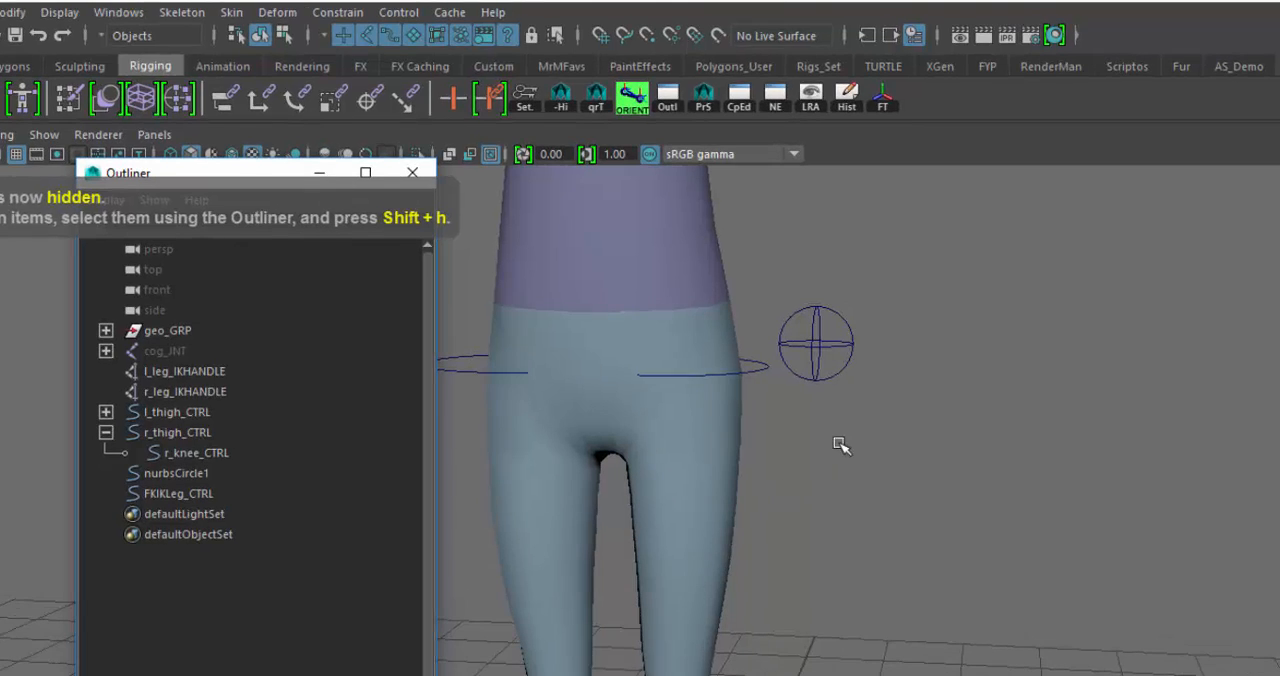
- Expand the cog_JNT hierarchy through hip_JNT and hipEnd_JNT down to the thigh joints
left_click_drag(877, 537, 900, 533, "alt")
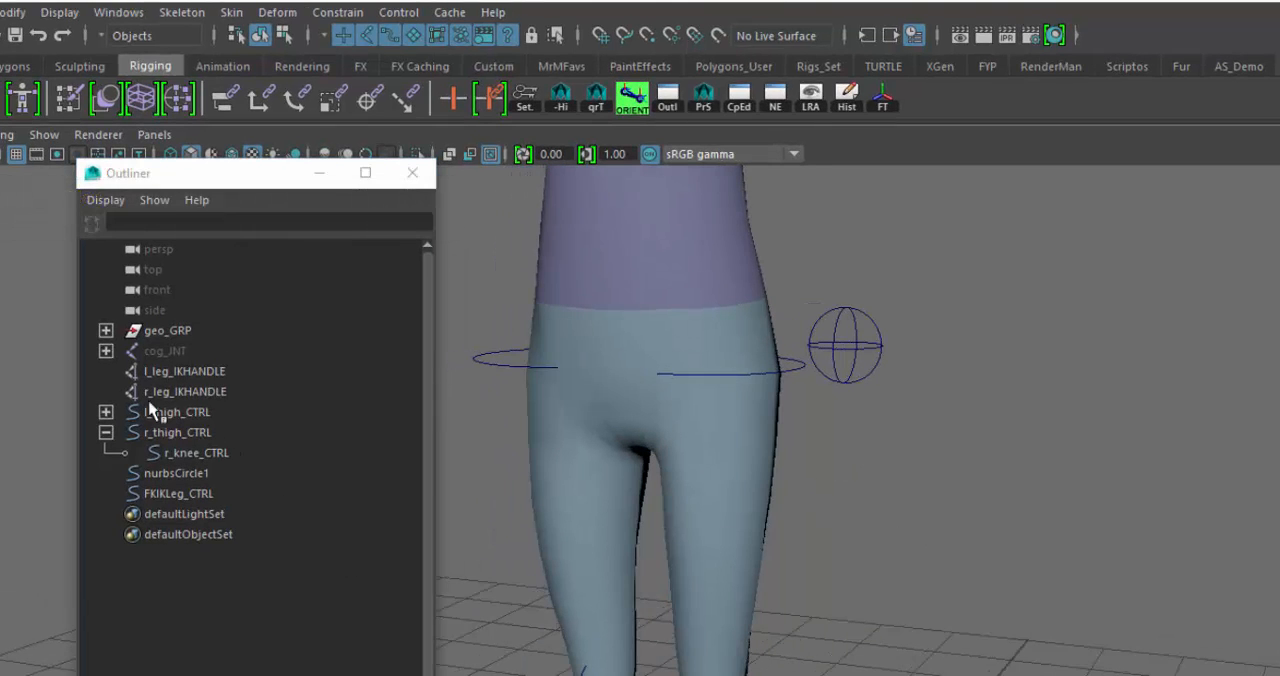
left_click(106, 352)
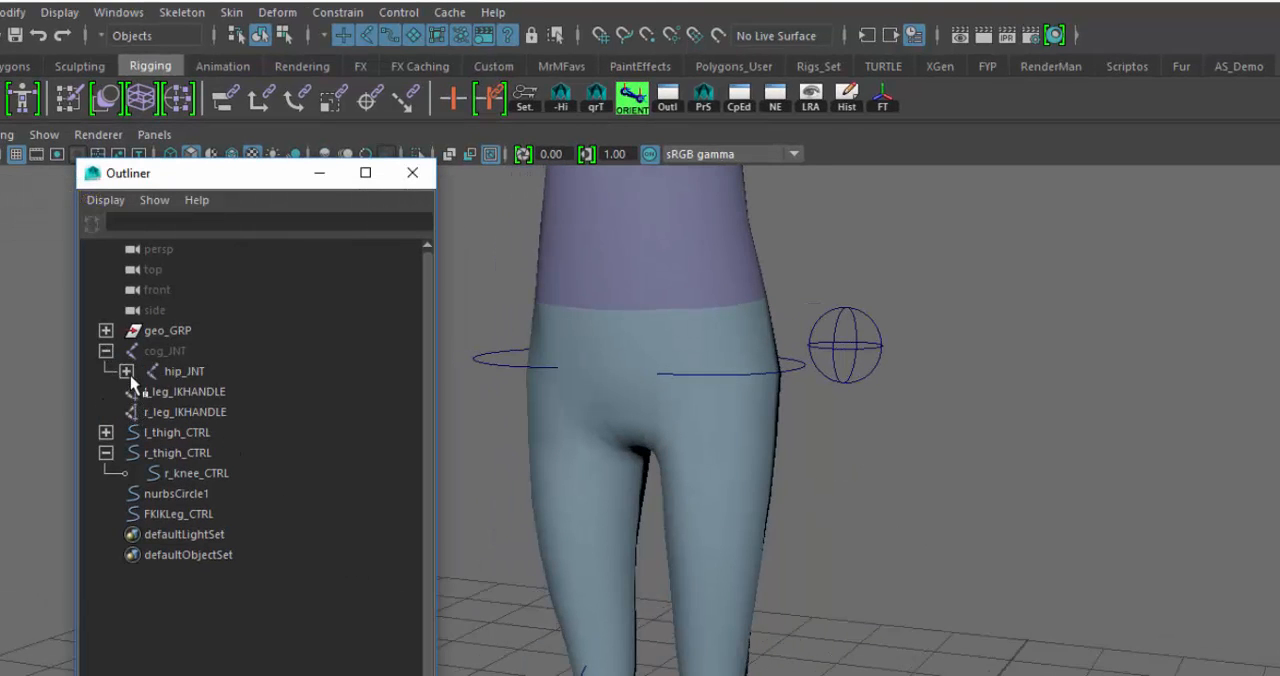
left_click(127, 372)
left_click(147, 392)
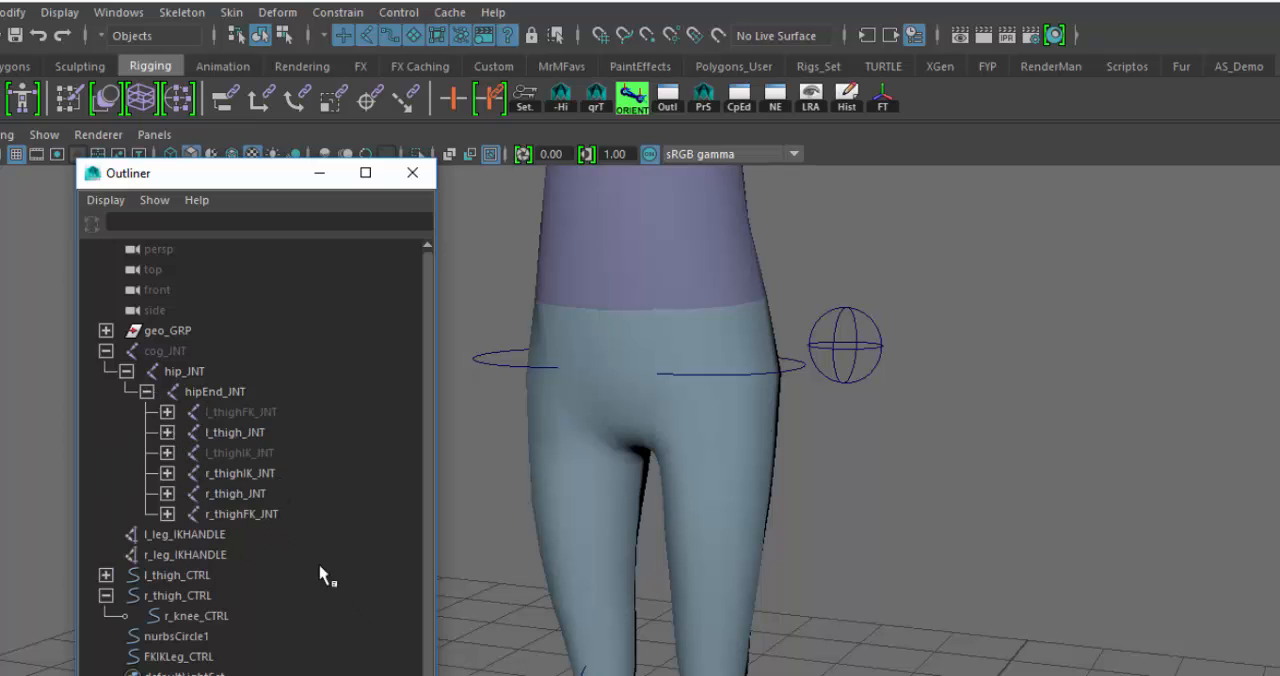
- Unhide l_thighIK_JNT and l_thighFK_JNT, and hide the root cog_JNT again
left_click(235, 456)
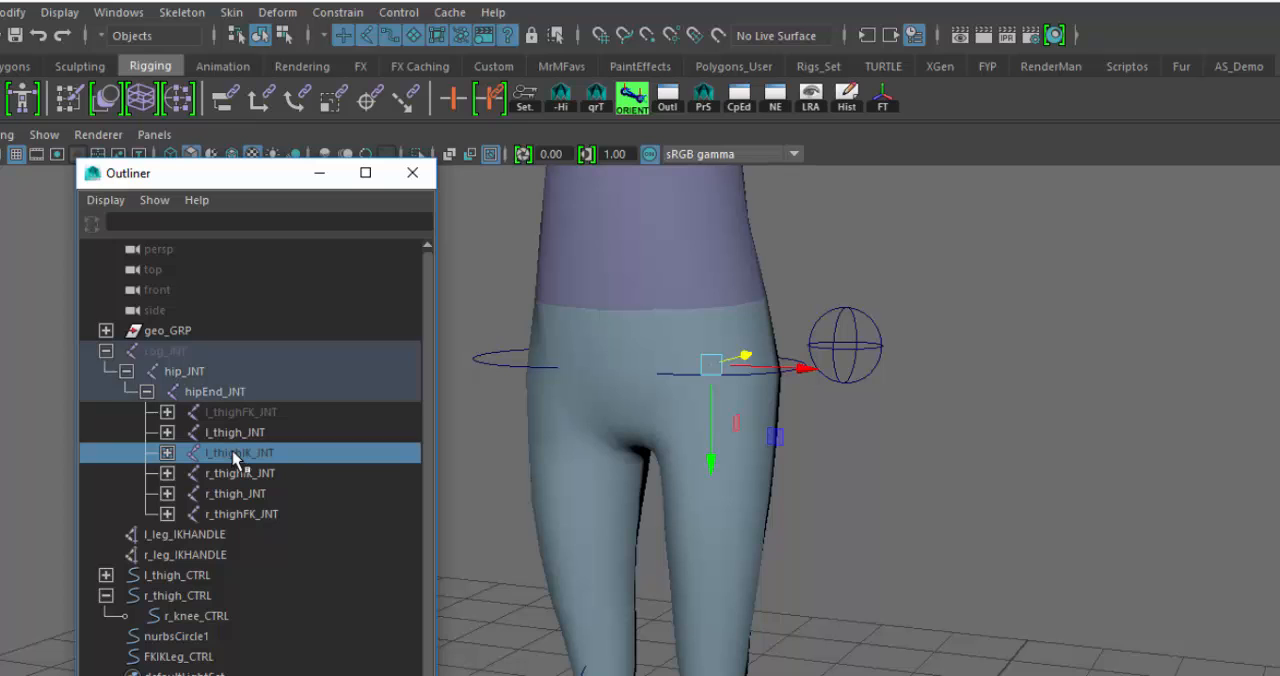
key("shift+h")
left_click(262, 416)
key("shift+h")
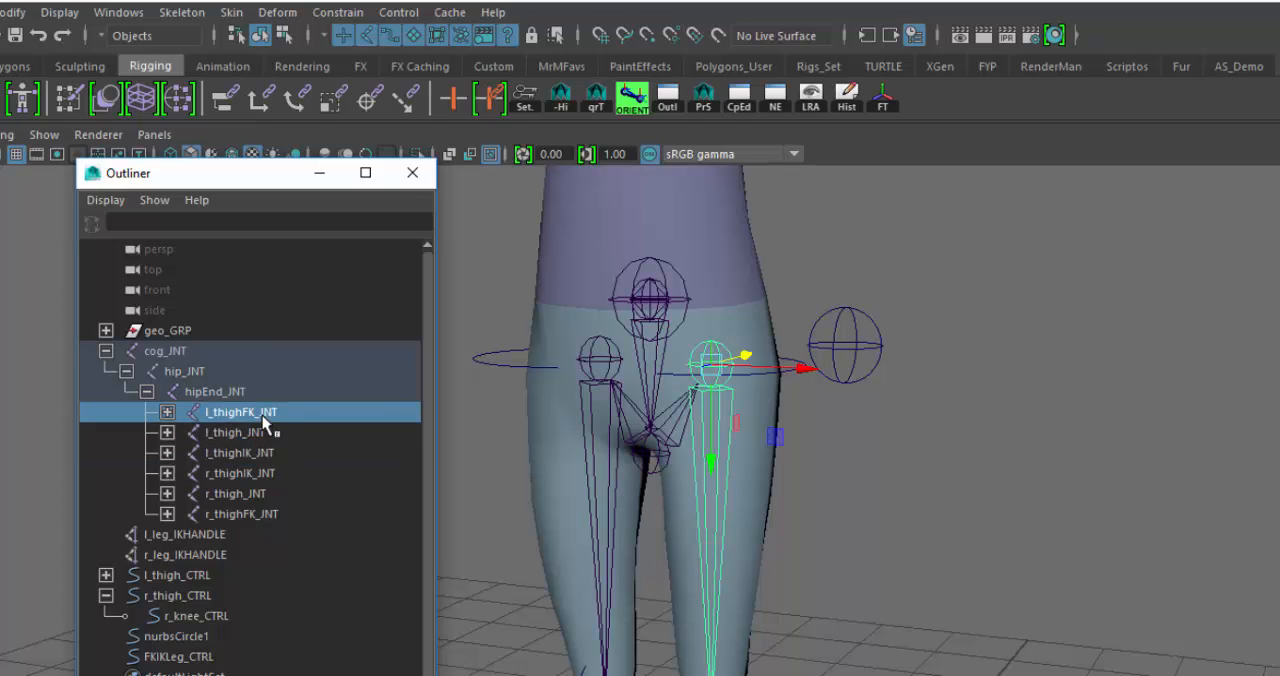
left_click(188, 354)
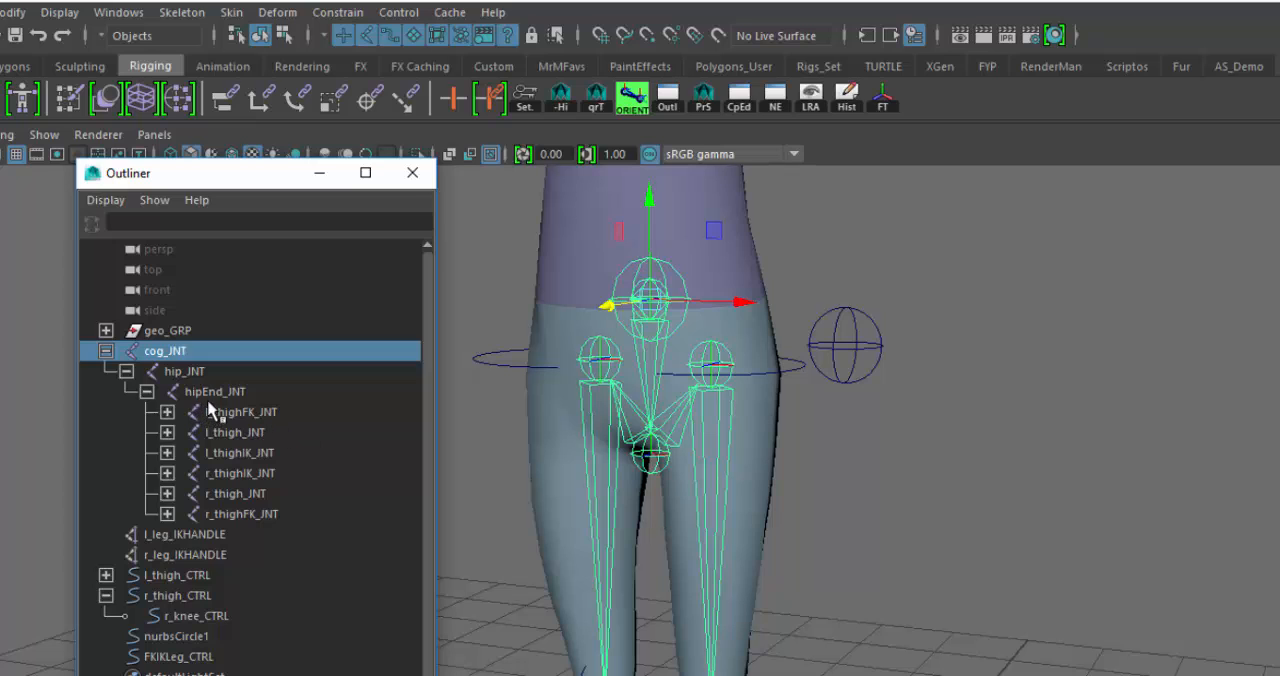
key("ctrl+h")
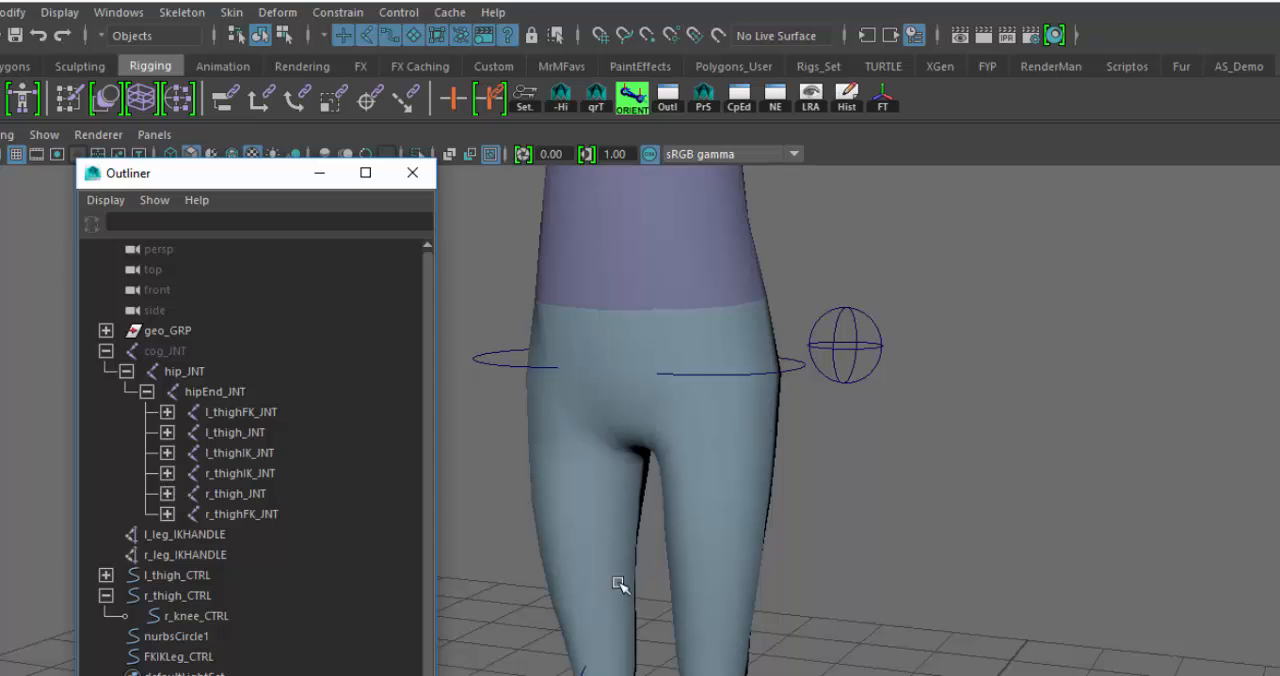
- Hide l_thighFK_JNT and l_thighIK_JNT under hipEnd_JNT
left_click(253, 413)
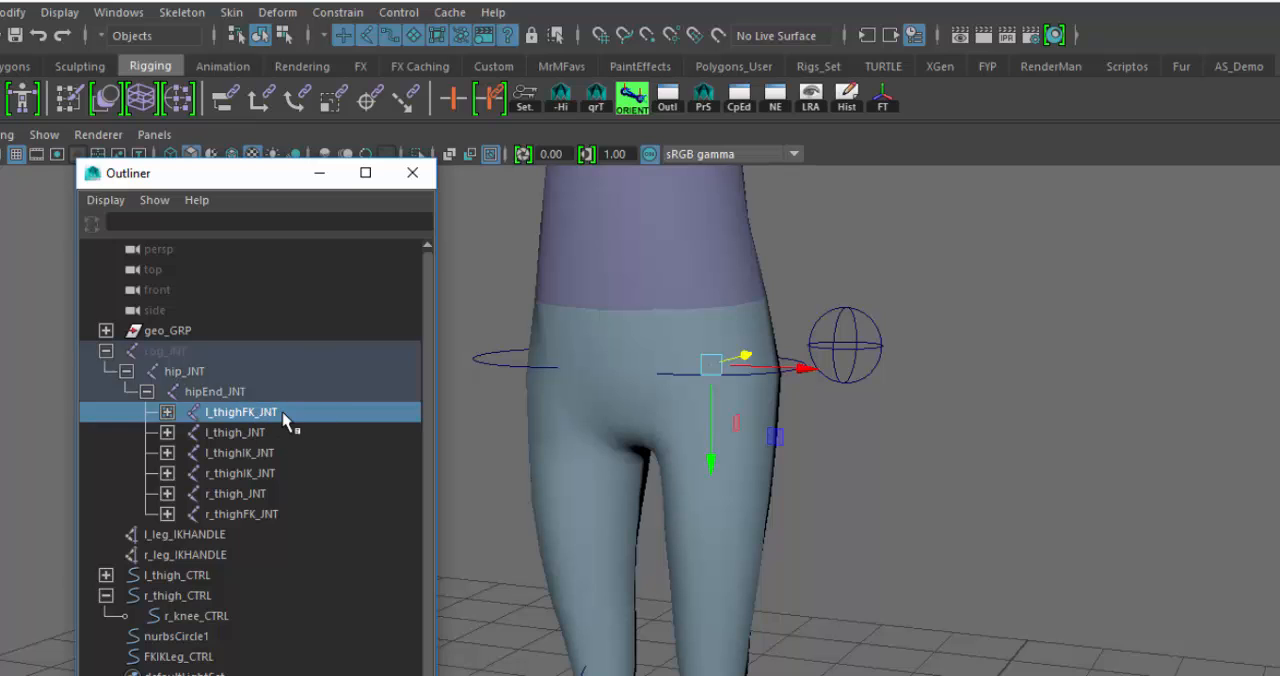
left_click(270, 455)
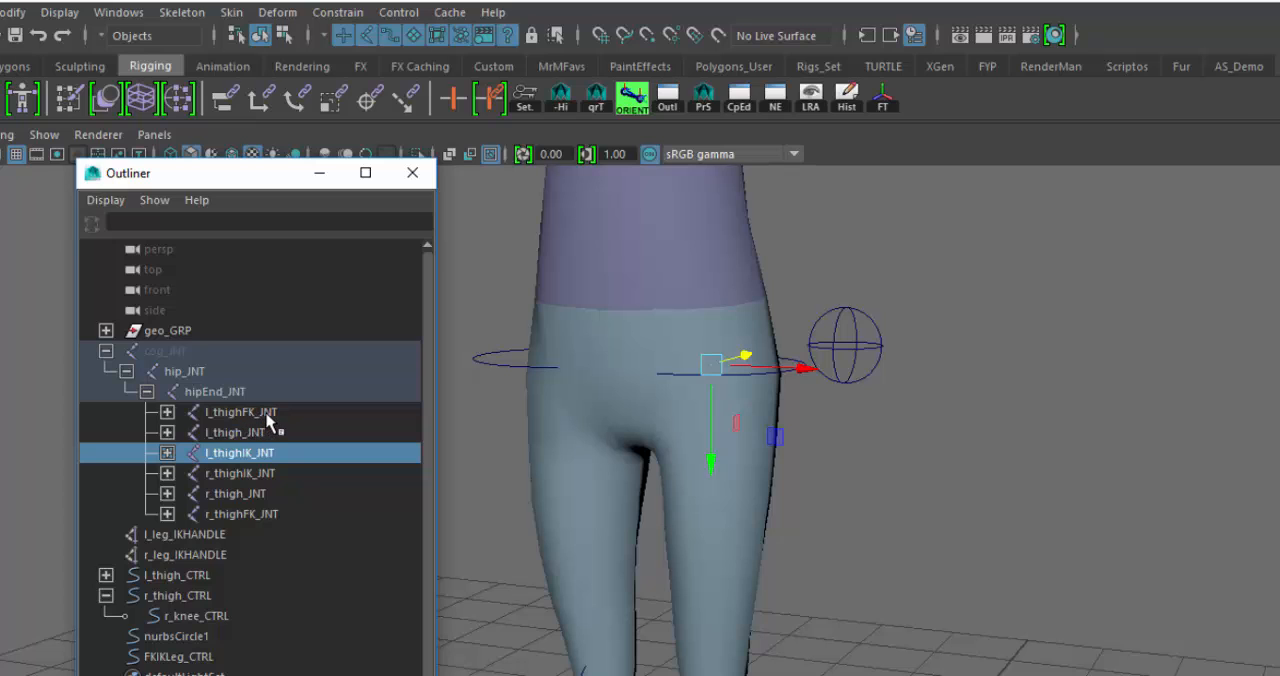
left_click(266, 414)
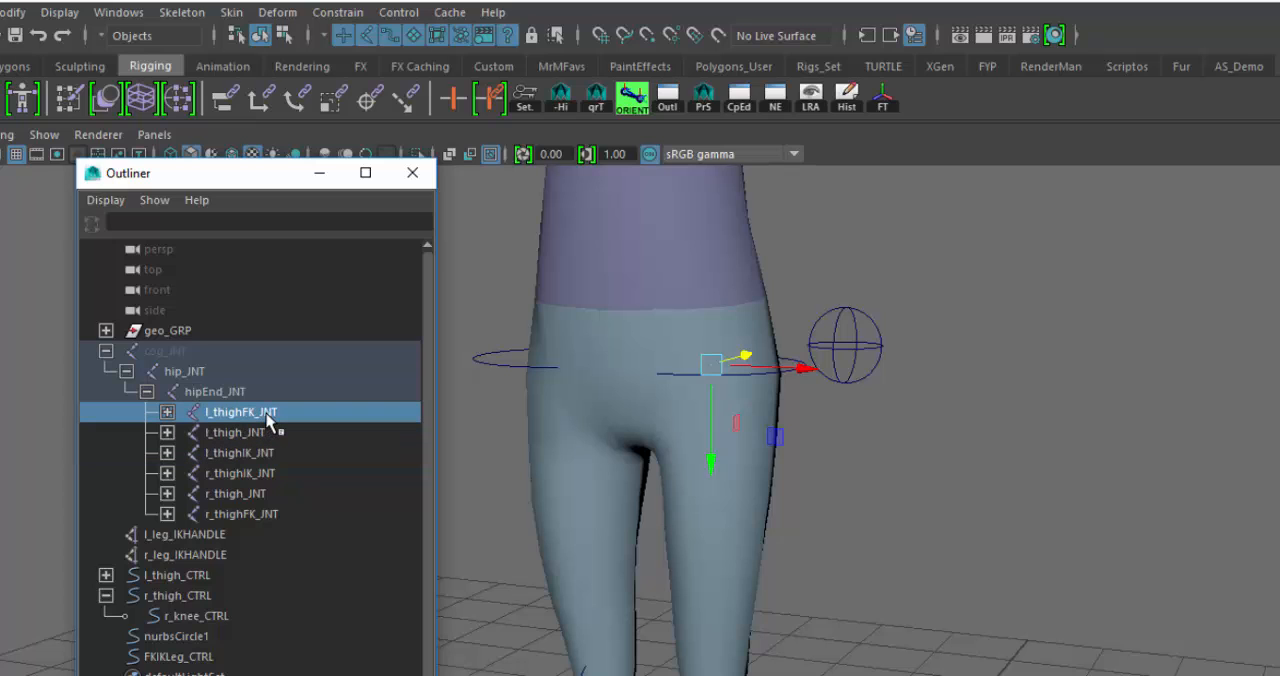
key("ctrl+h")
left_click(270, 455)
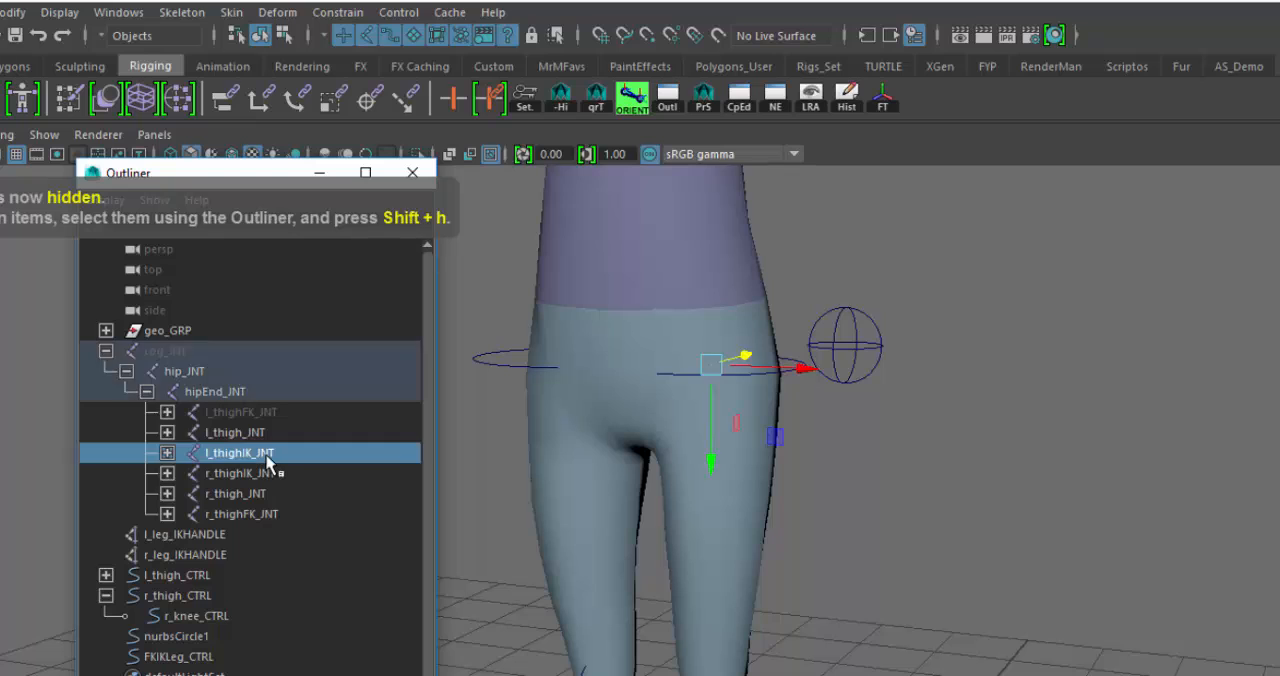
key("ctrl+h")
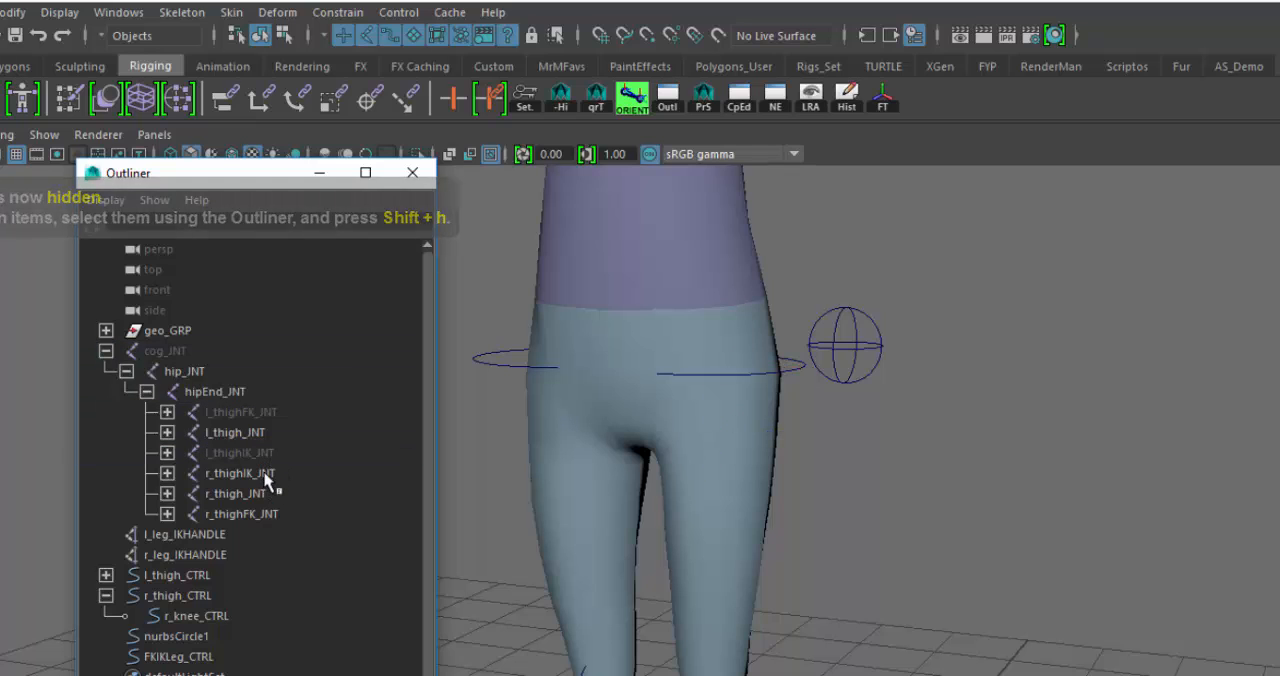
- Hide the three right thigh joints r_thighIK_JNT, r_thigh_JNT and r_thighFK_JNT together
left_click(264, 475)
left_click(267, 493, "shift")
left_click(268, 505, "shift")
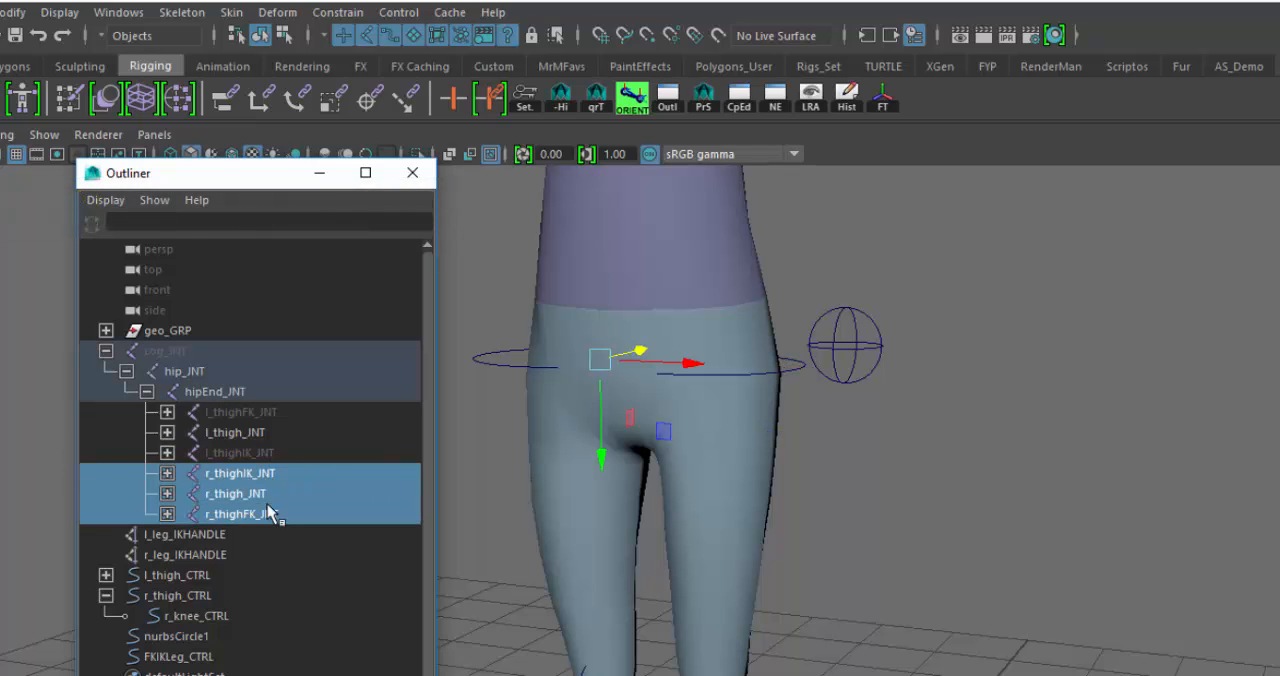
key("ctrl+h")
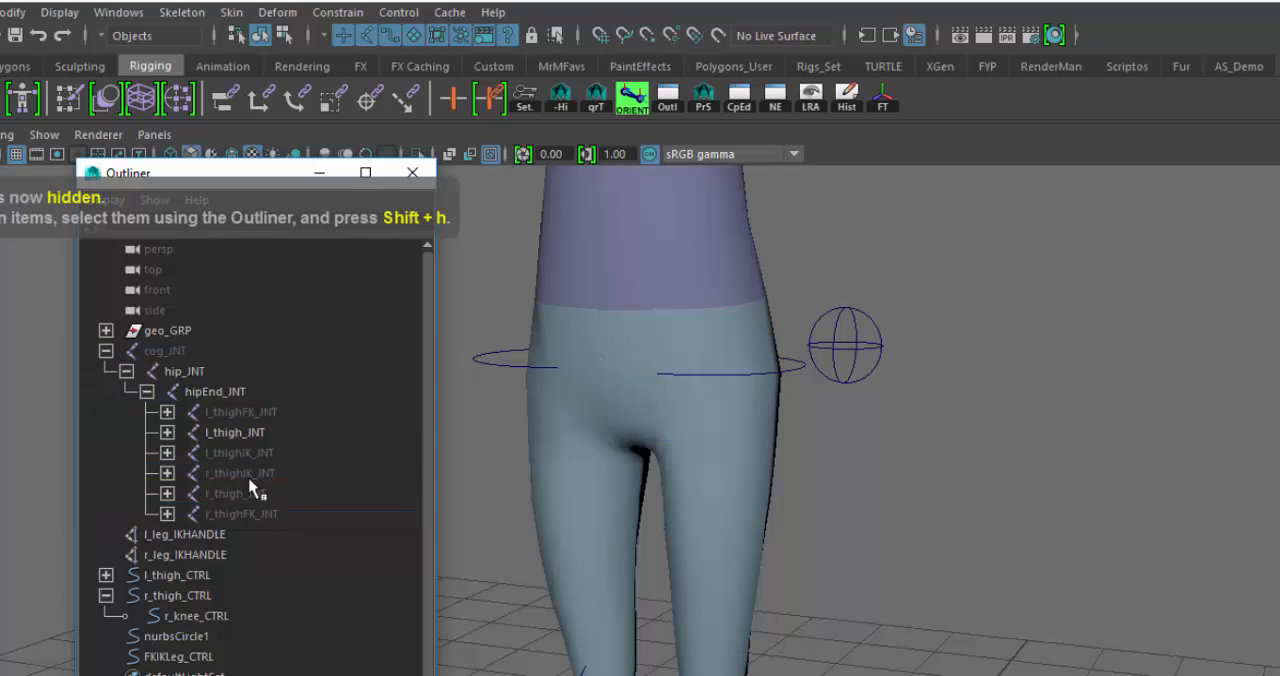
left_click_drag(249, 480, 263, 515)
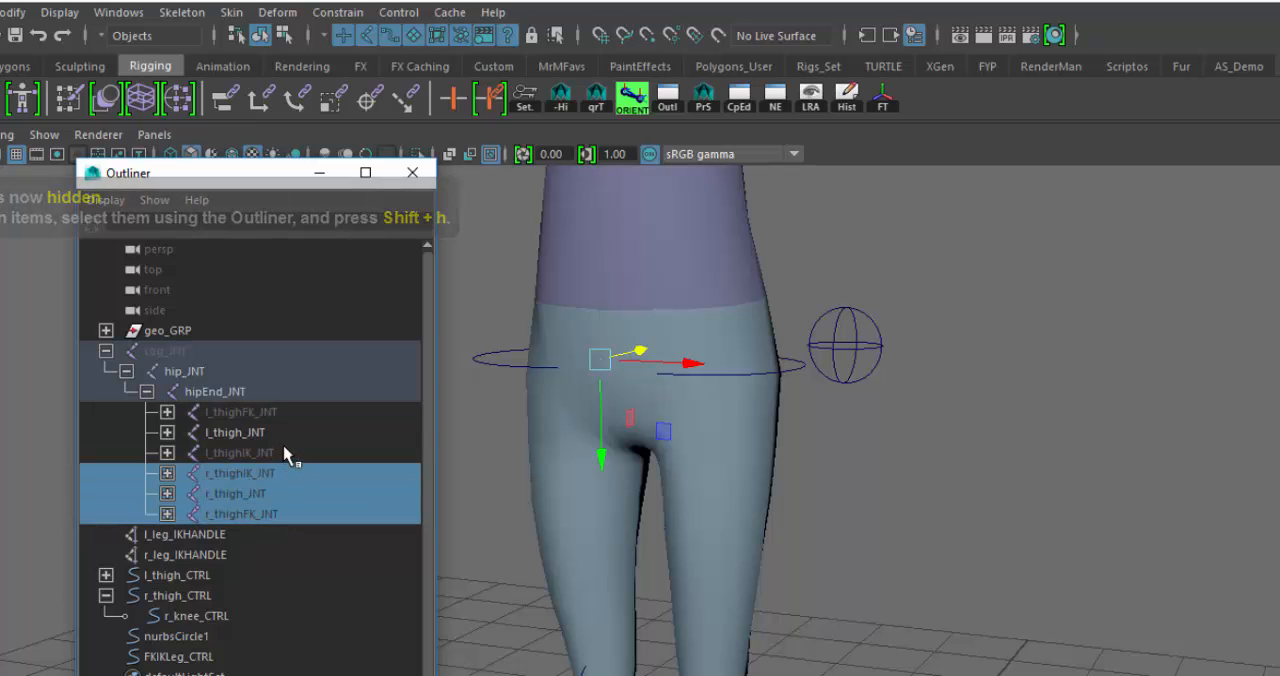
left_click(250, 434)
left_click(303, 554)
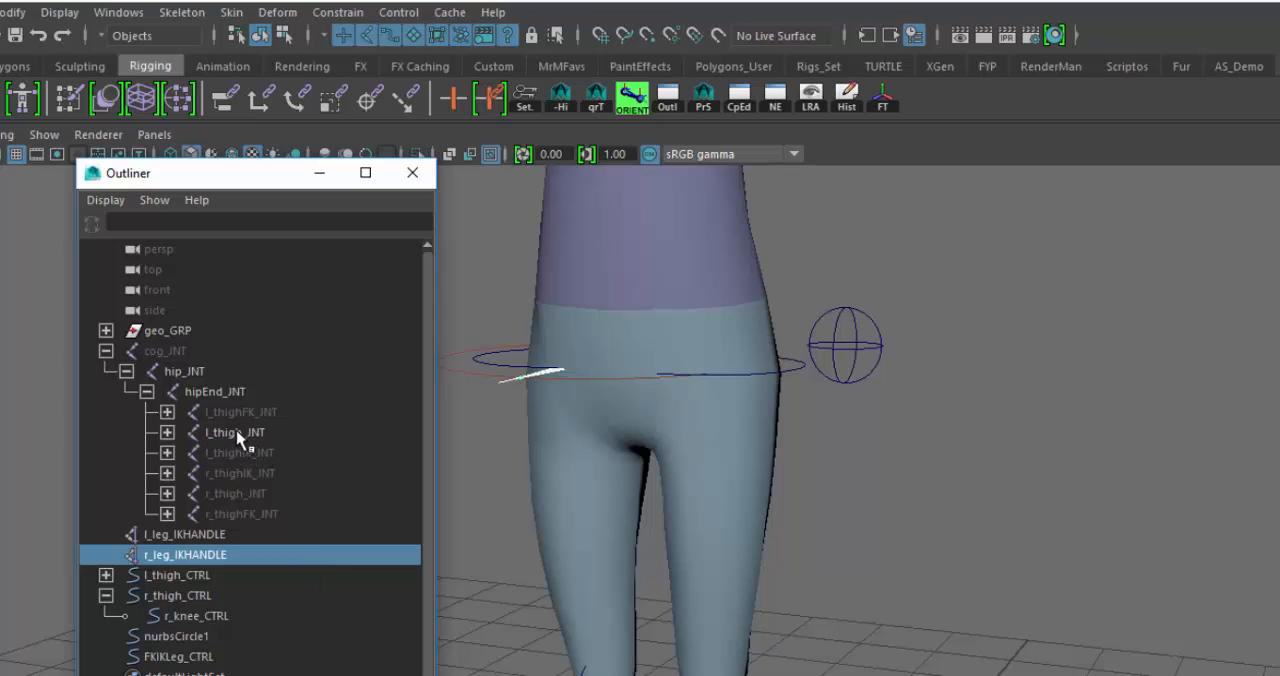
- Expand l_thigh_JNT through l_knee_JNT and l_ankle_JNT to their parent constraints, and widen the Outliner to fit the names
left_click(167, 432)
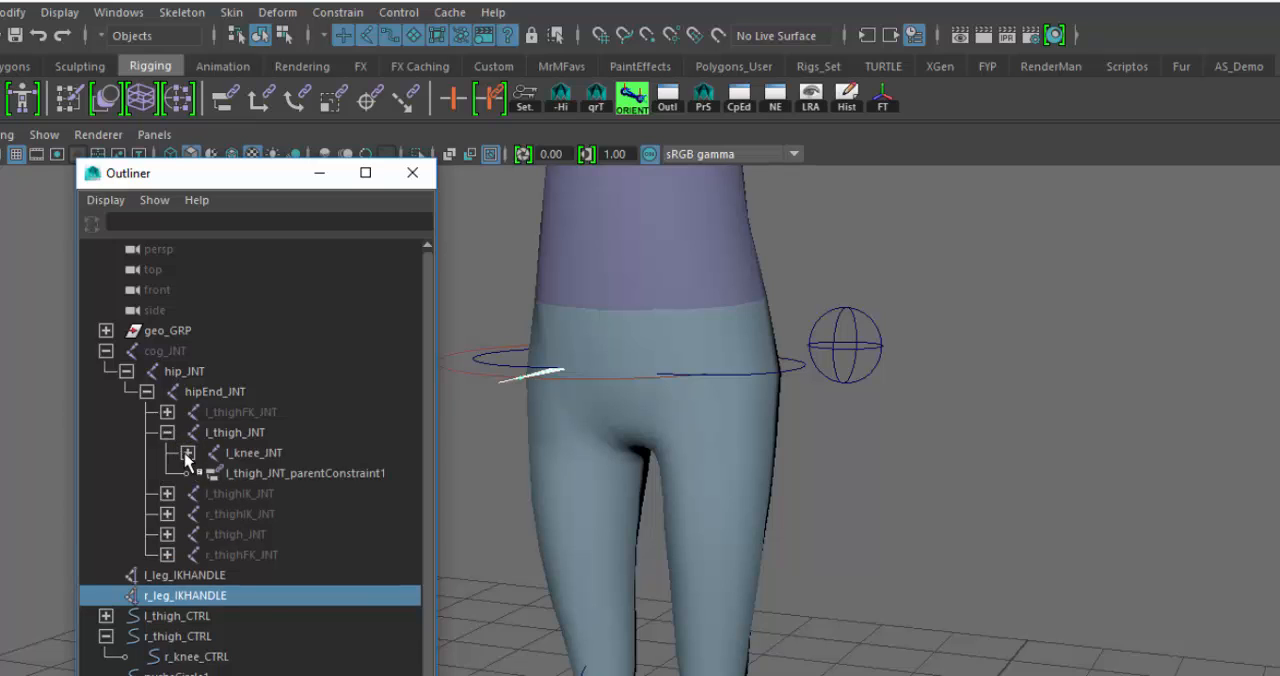
left_click(187, 453)
left_click(208, 473)
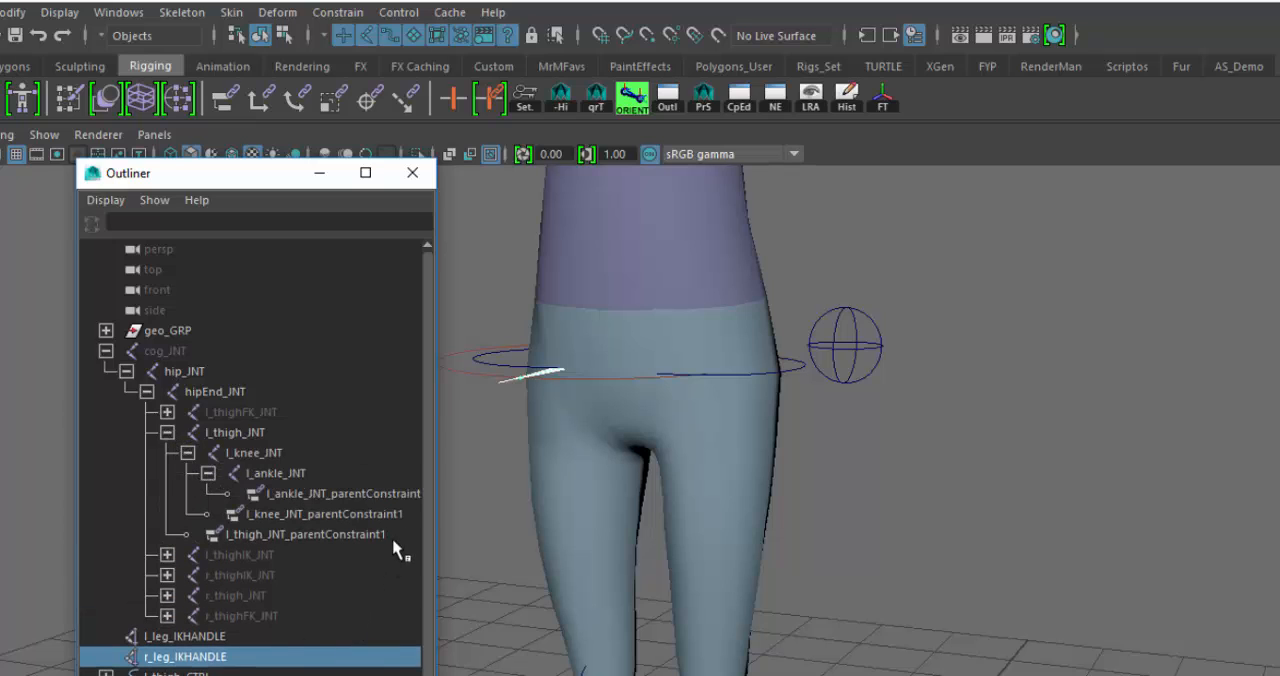
left_click_drag(437, 510, 460, 511)
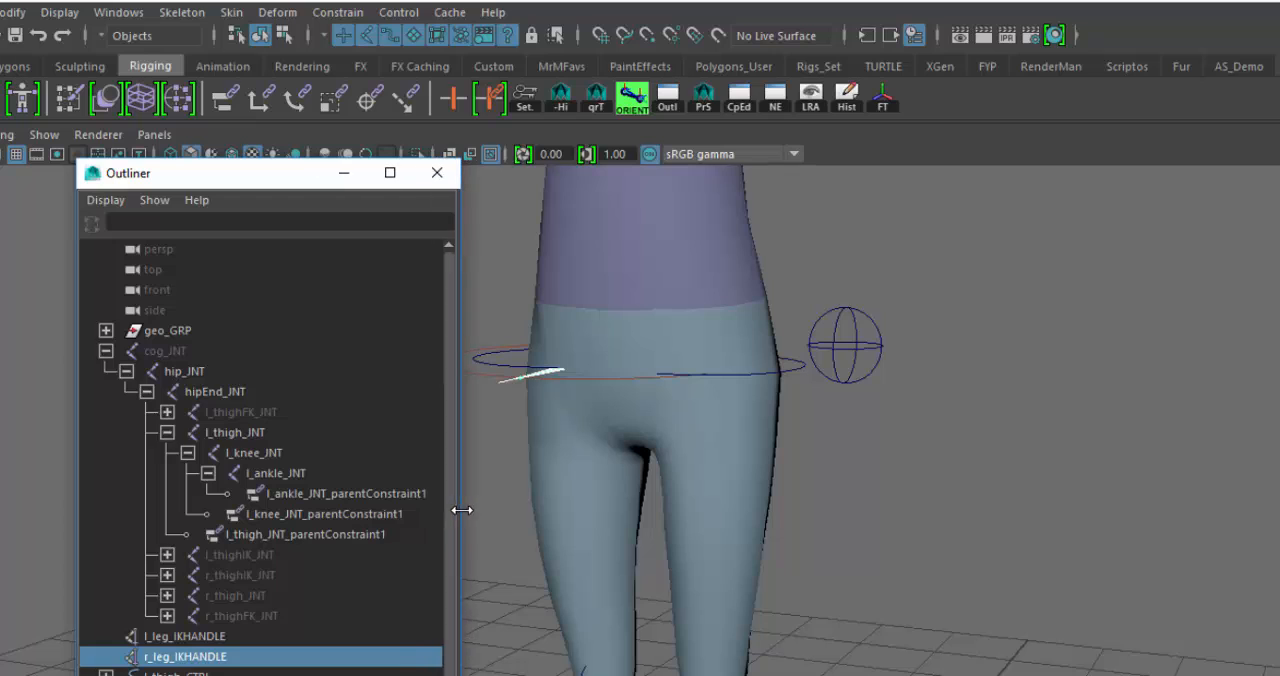
- Select the left thigh, knee and ankle parent constraints one at a time, and all three together
left_click(268, 537)
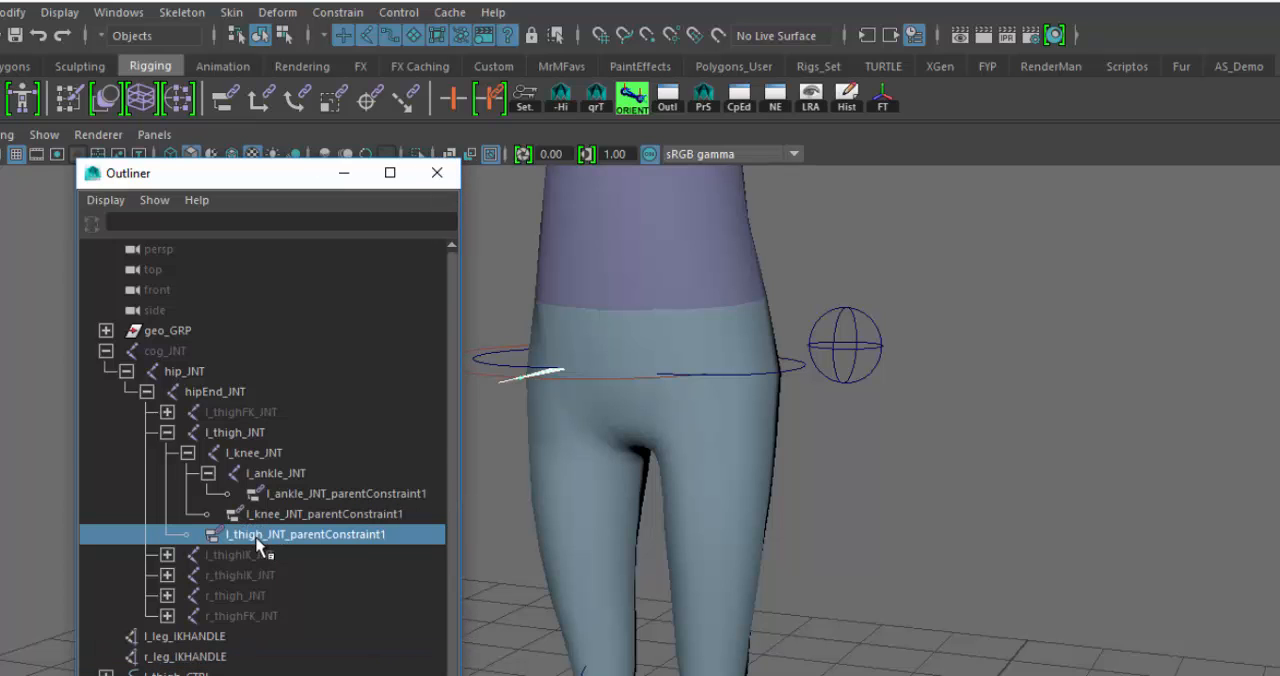
left_click(312, 516)
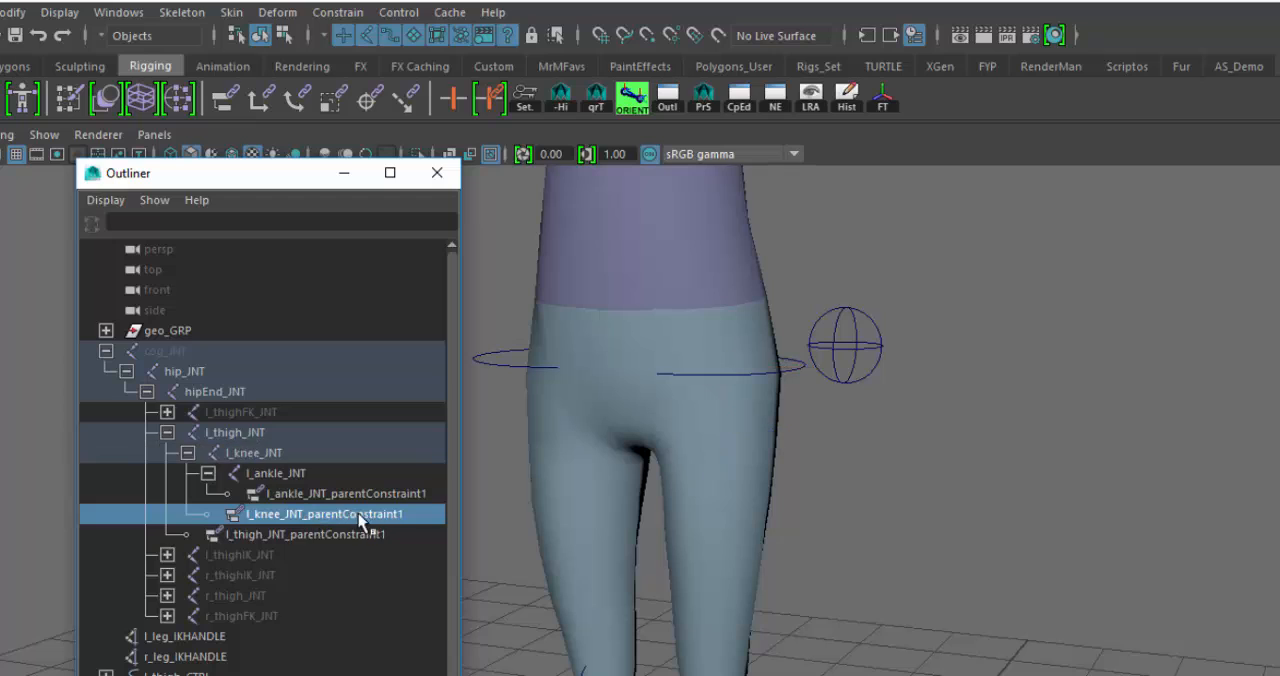
left_click(310, 494)
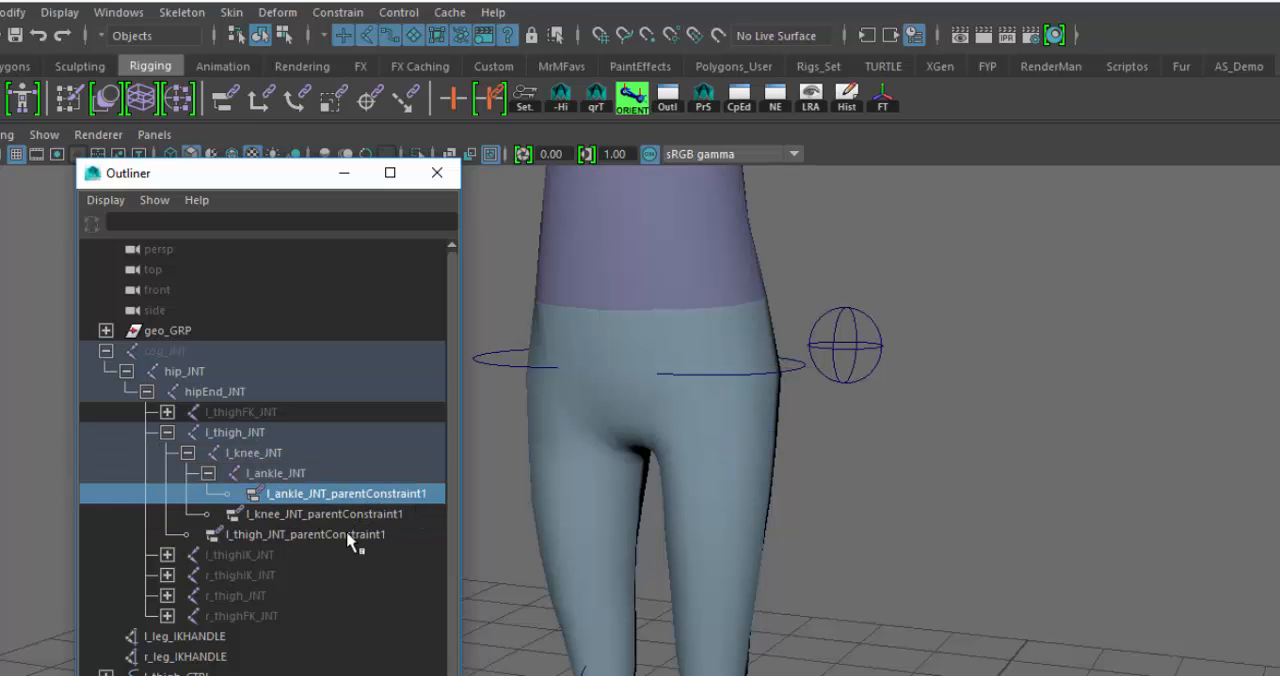
left_click(354, 534)
left_click(359, 509, "shift")
left_click(365, 497, "shift")
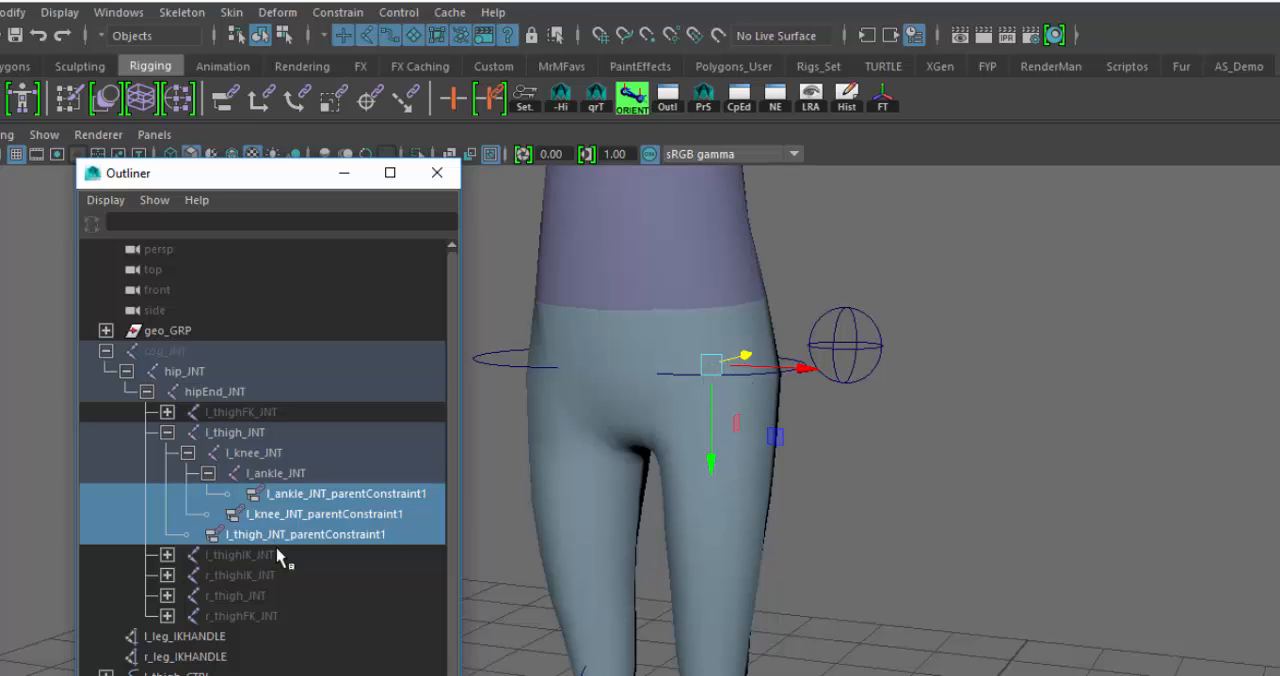
- Examine the FK and IK joint weights of l_thigh_JNT_parentConstraint1
left_click(331, 538)
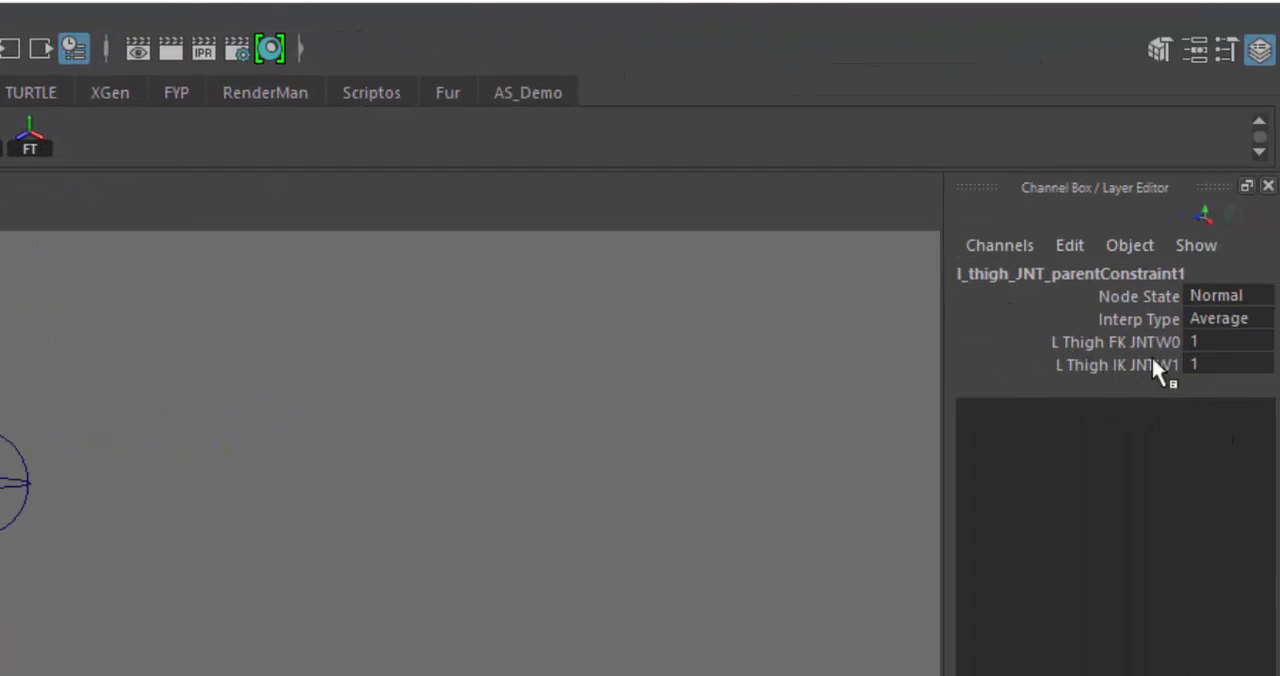
left_click(1123, 340)
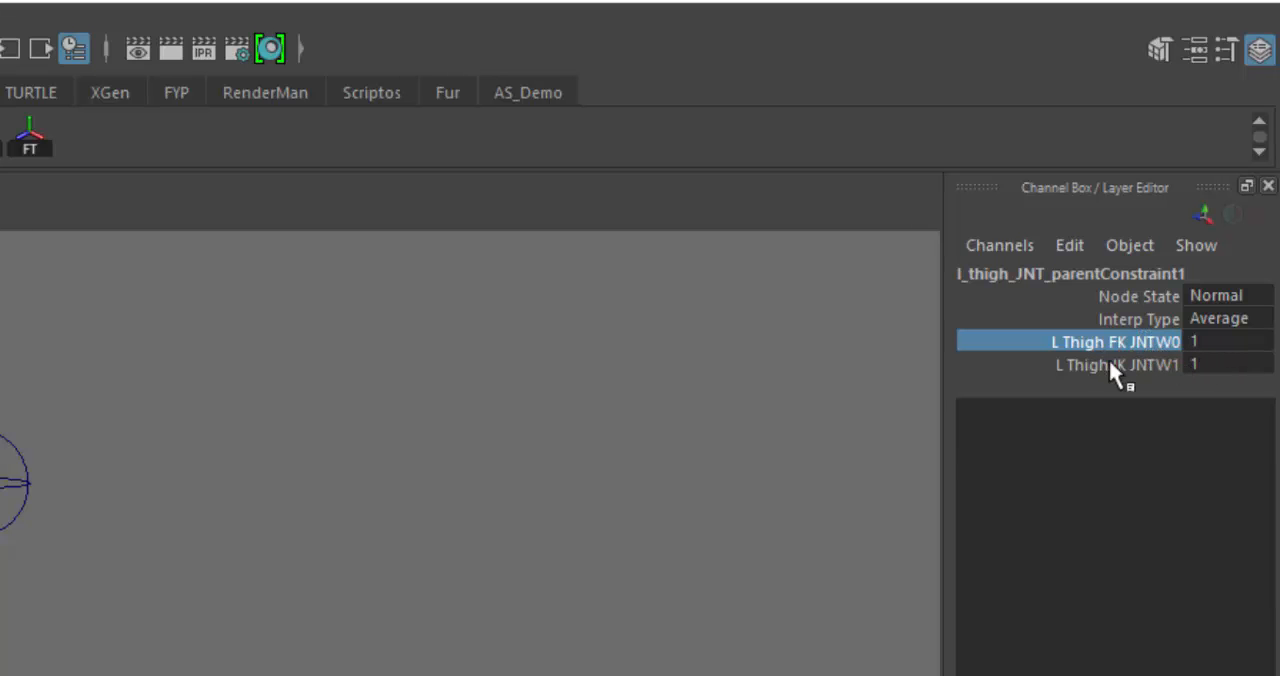
left_click(1139, 370)
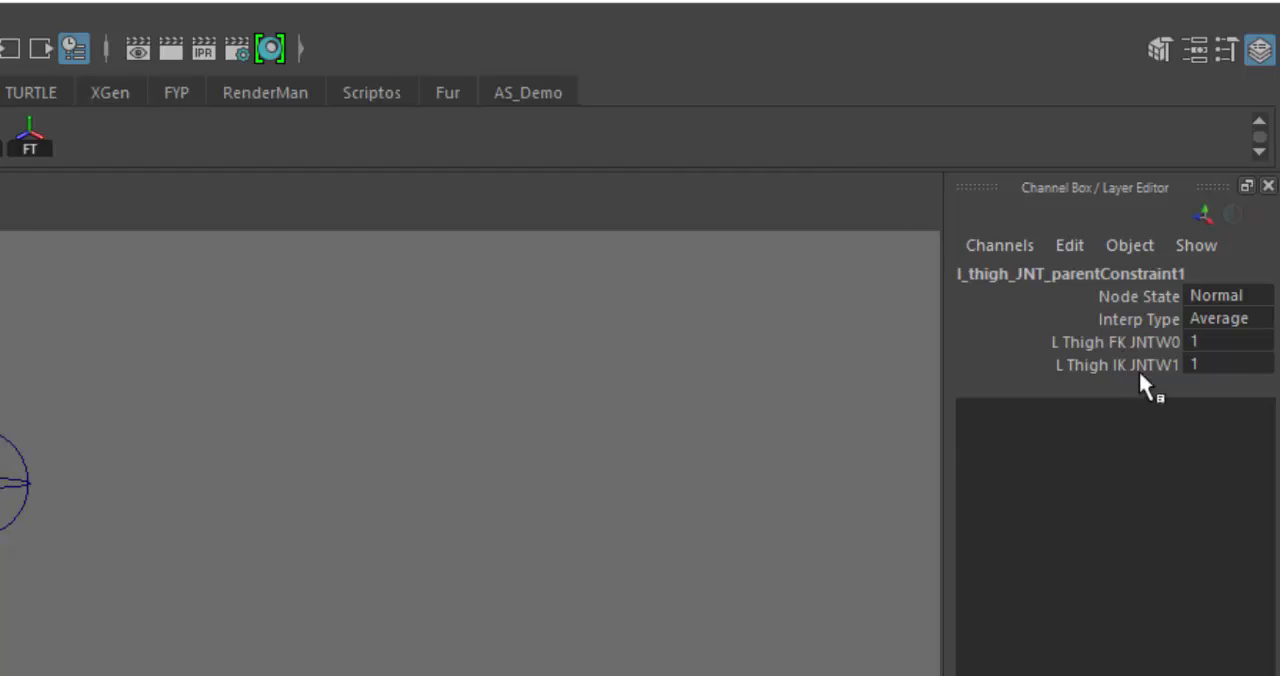
left_click(1160, 366)
left_click(1172, 342)
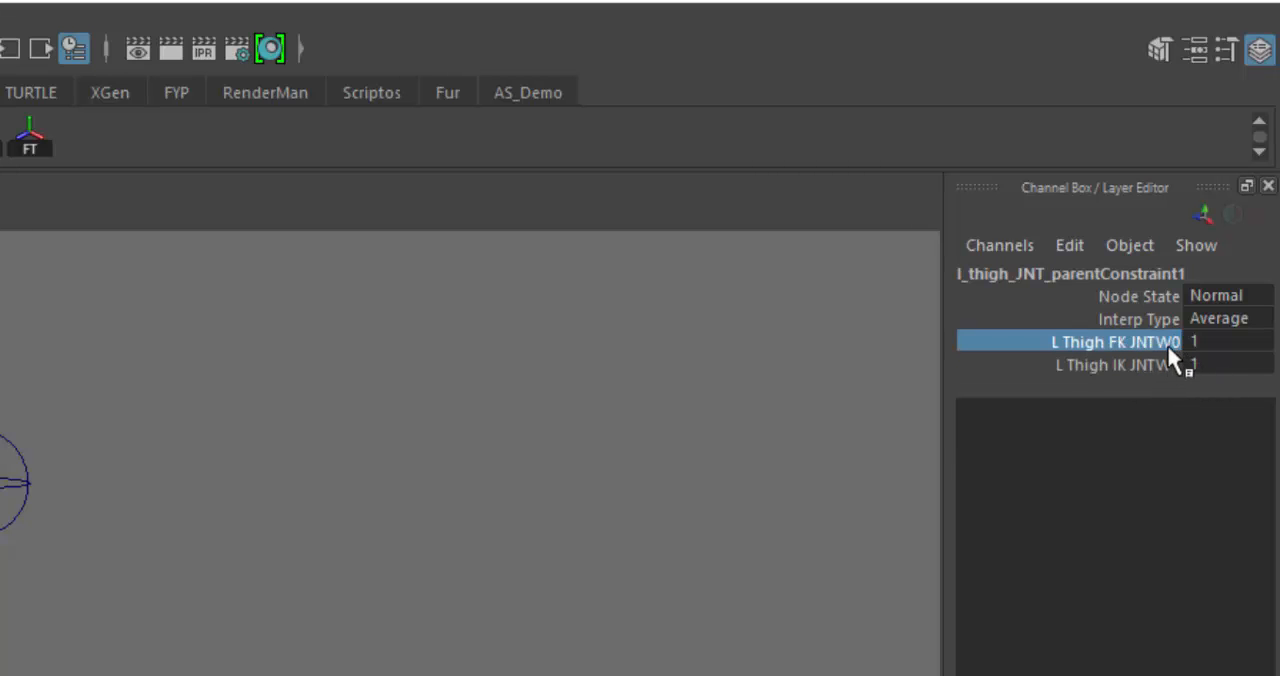
left_click(1175, 366)
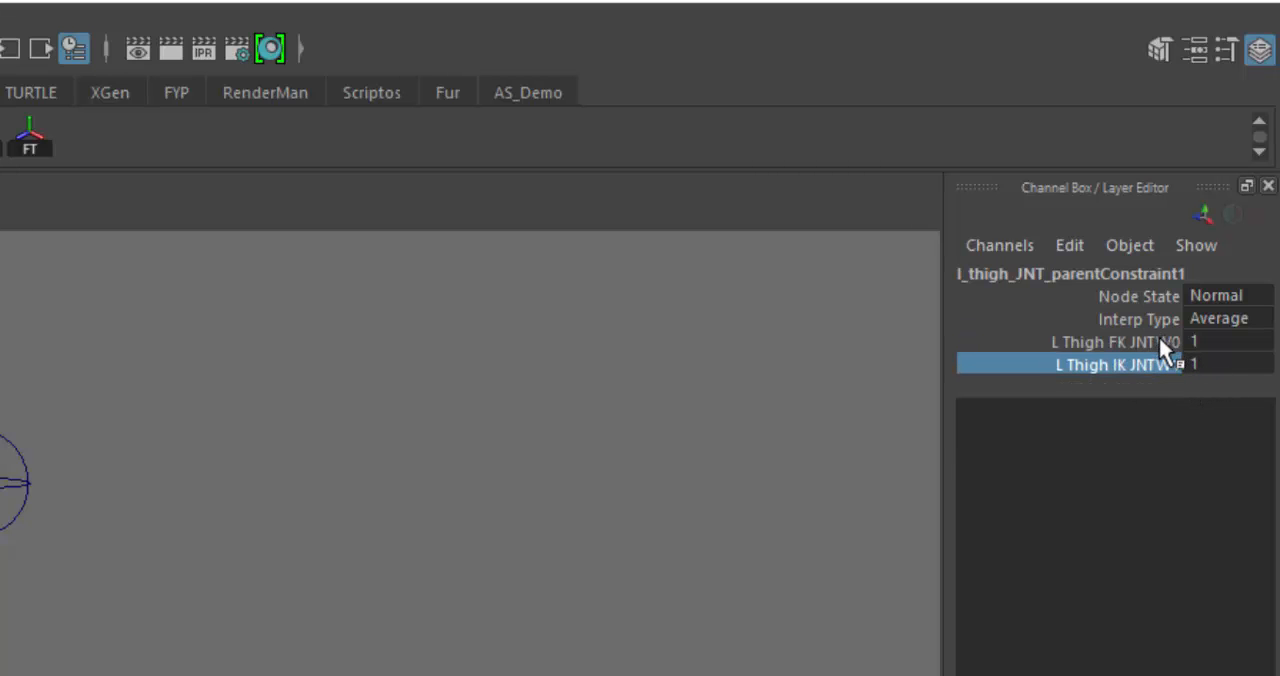
left_click(1159, 340)
left_click(1155, 366, "shift")
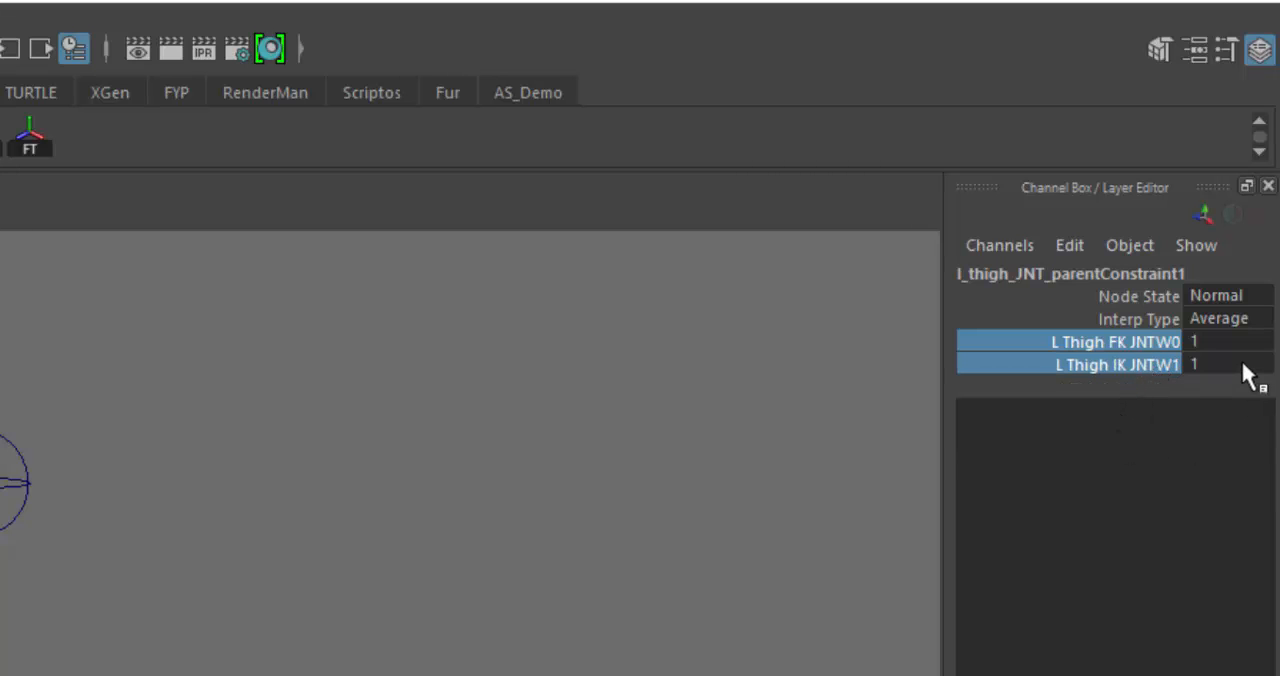
left_click(1205, 340)
left_click(1208, 364, "shift")
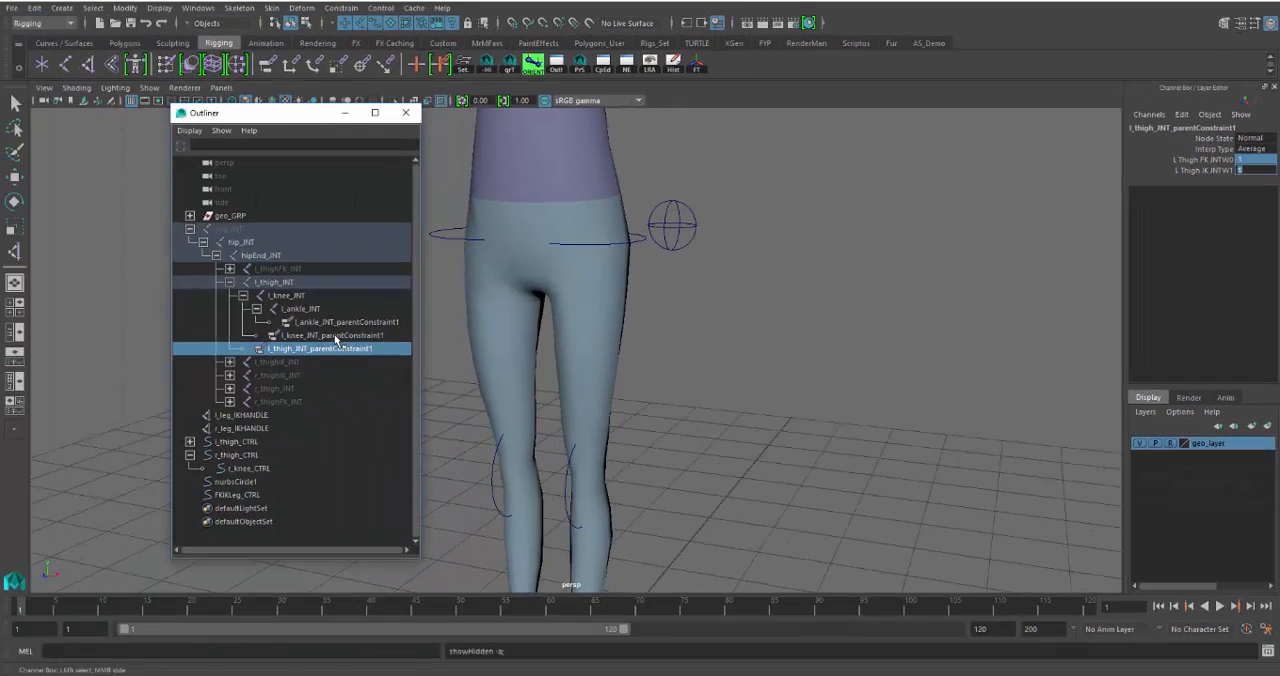
- Examine the FK and IK weights of l_knee_JNT_parentConstraint1 and l_ankle_JNT_parentConstraint1
left_click(296, 348)
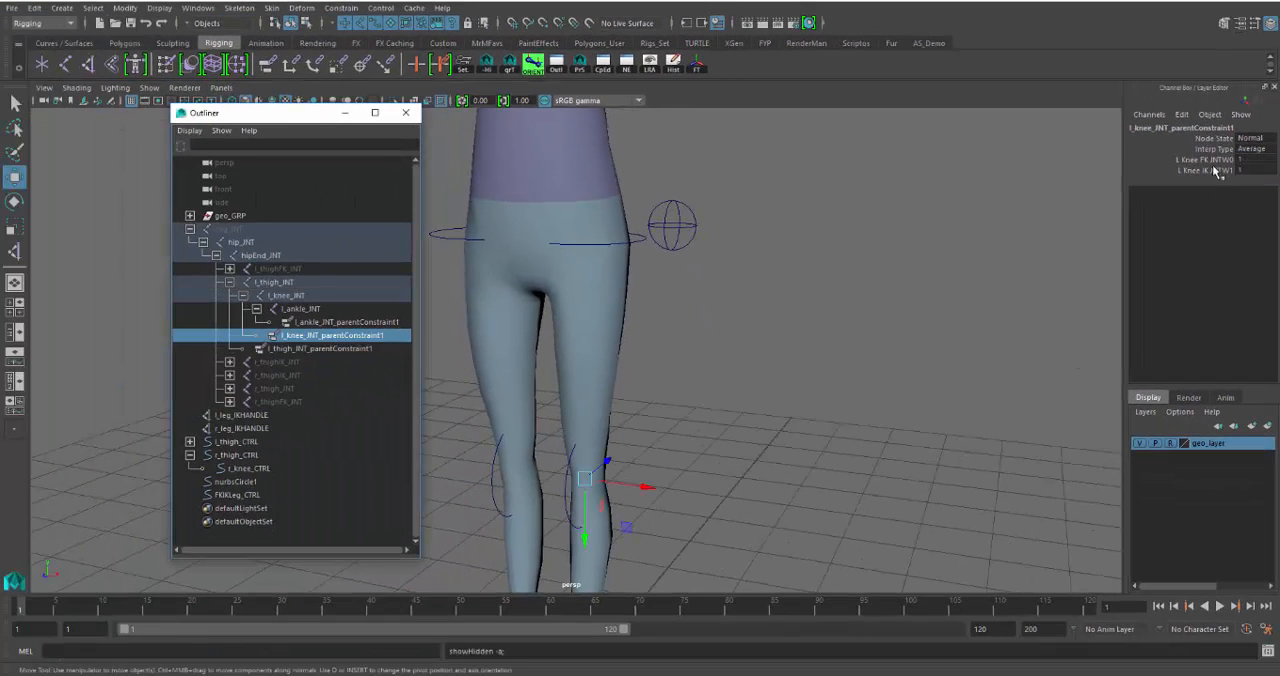
left_click_drag(1253, 160, 1255, 171)
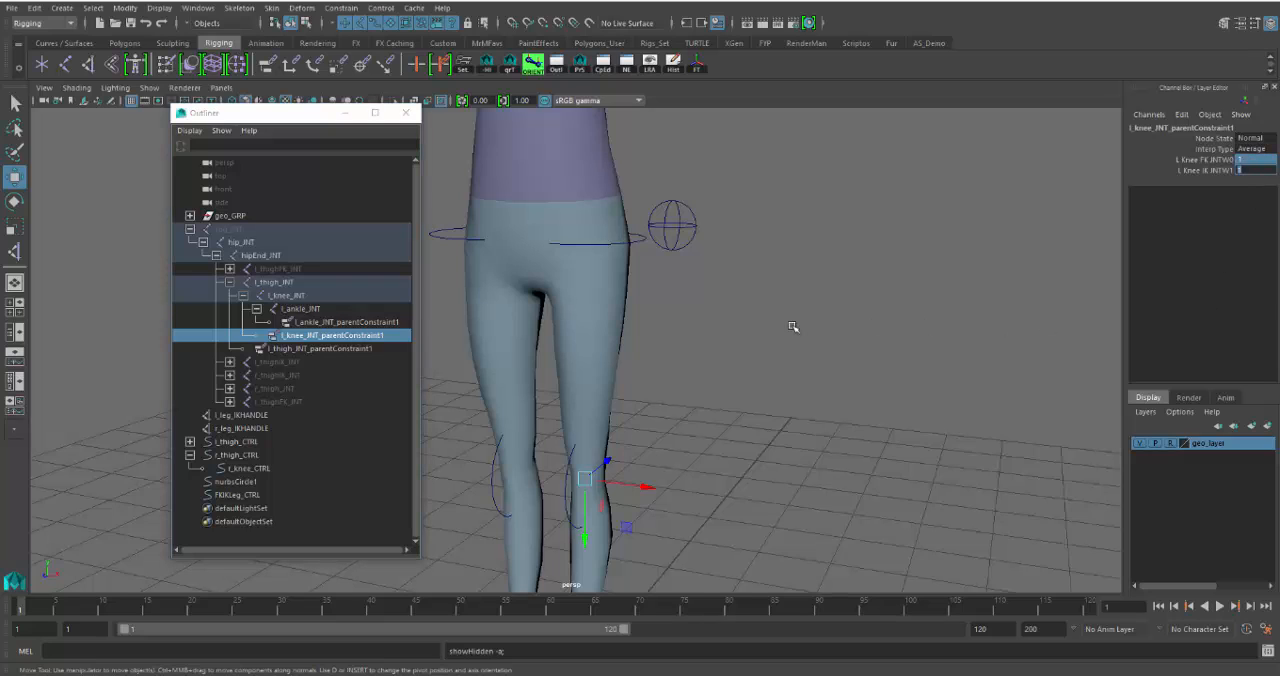
left_click(340, 322)
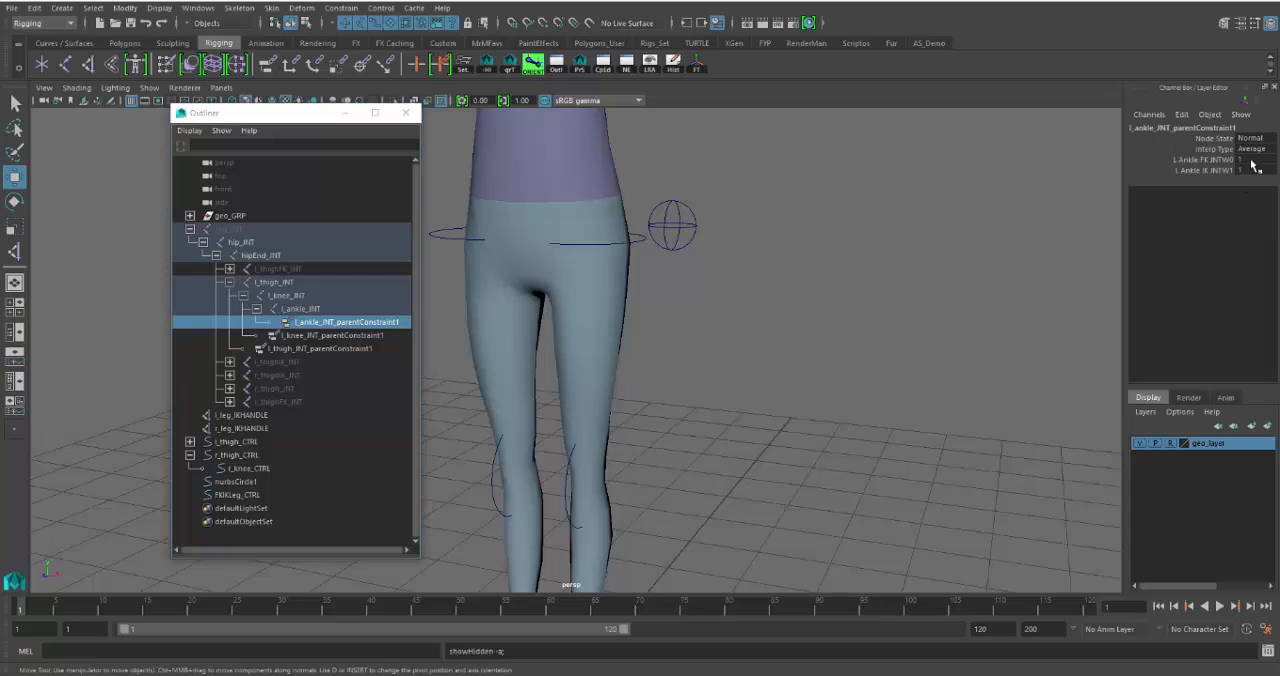
left_click_drag(1245, 160, 1249, 171)
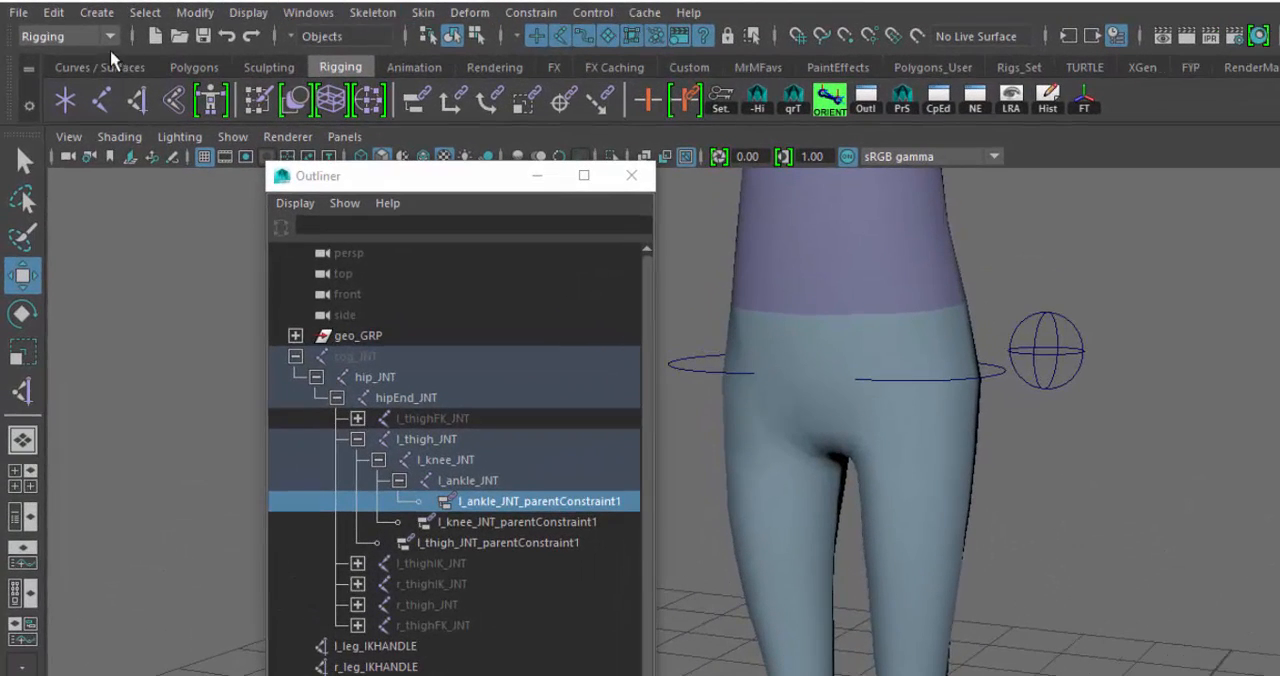
- Add the Set Driven Key command from the Animation menu set to the Rigging shelf, and return to the Rigging menu set
left_click(112, 36)
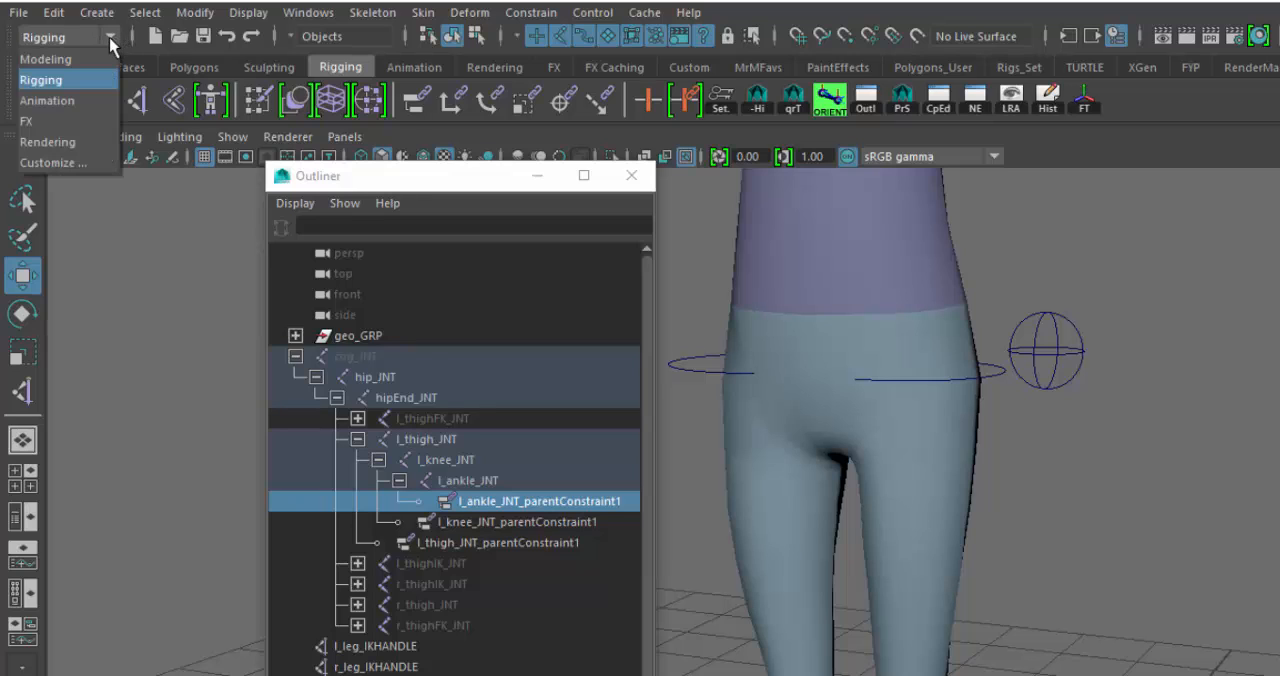
left_click(40, 101)
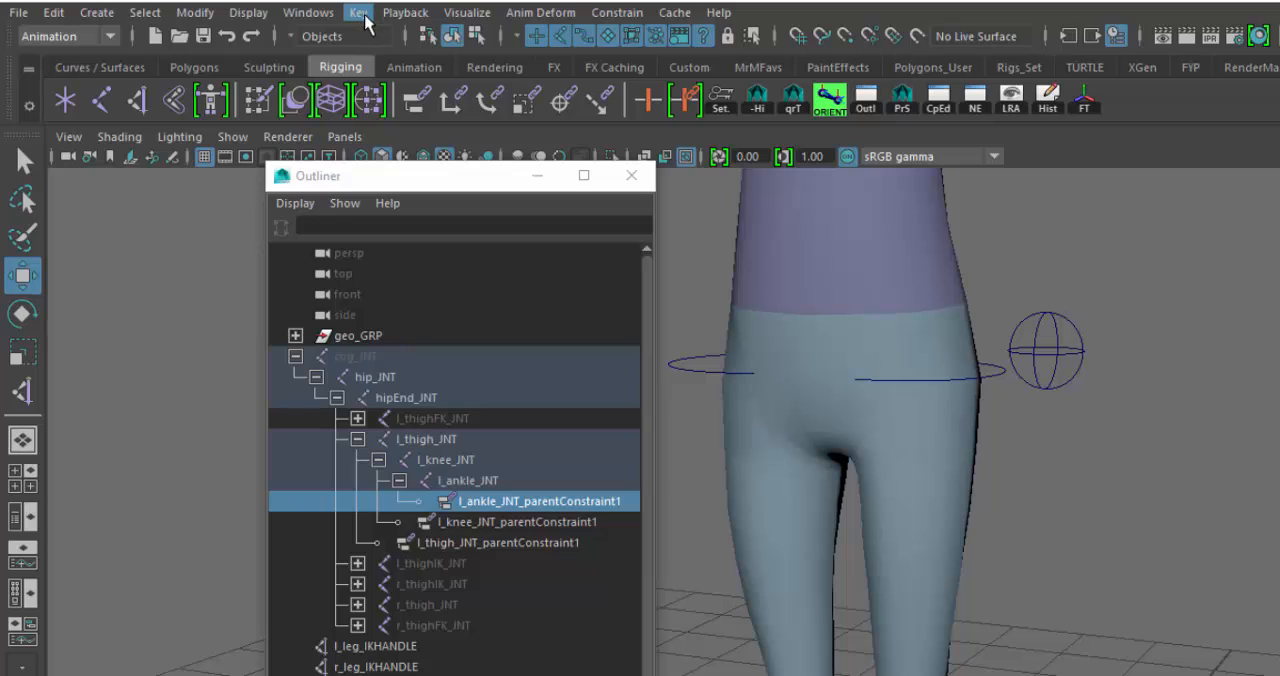
left_click(360, 16)
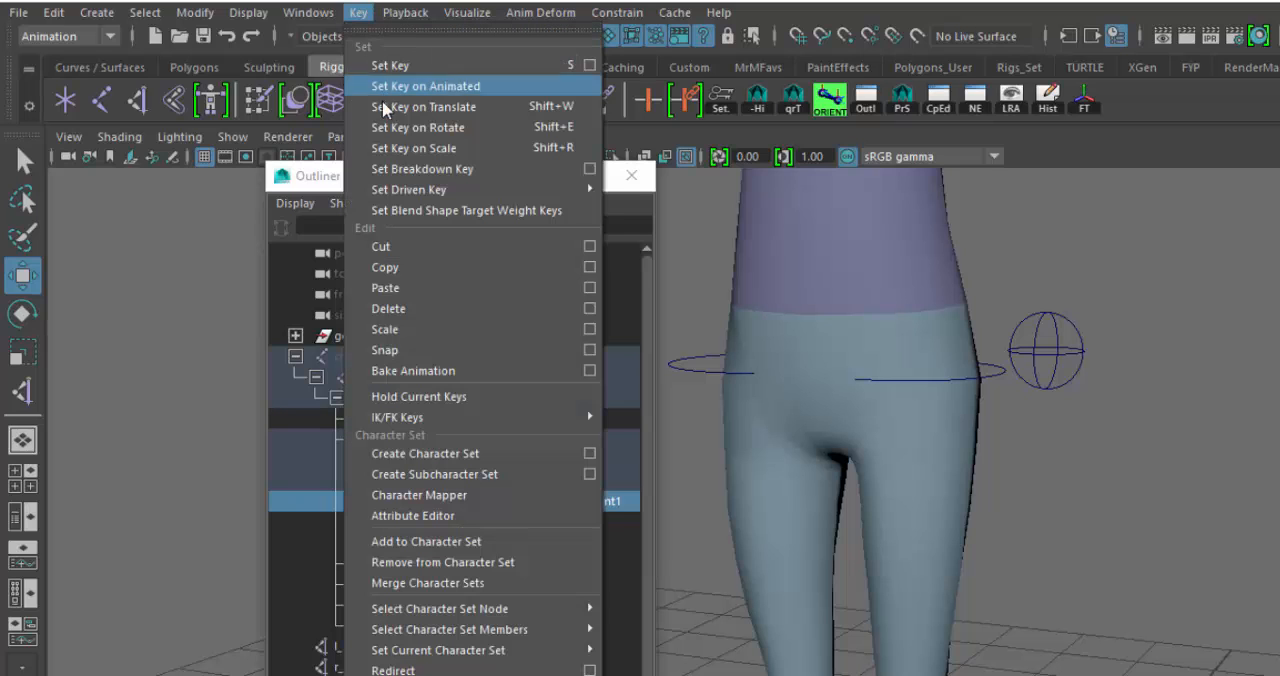
mouse_move(388, 196)
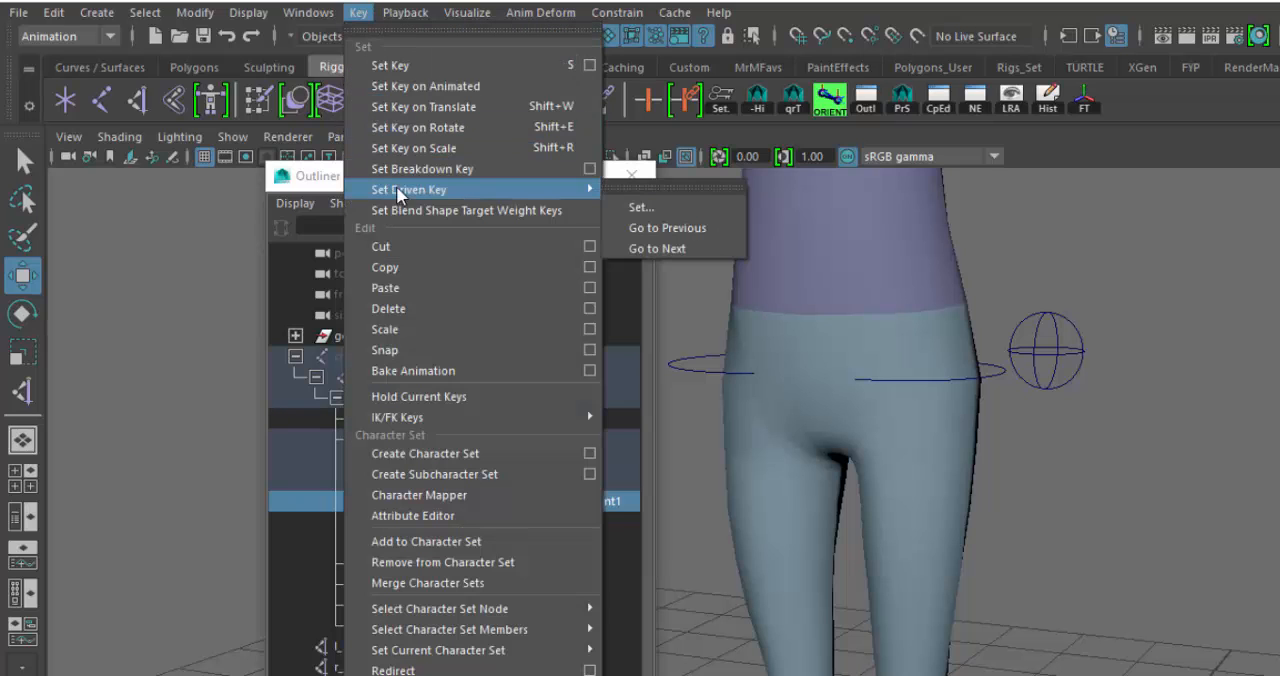
left_click(670, 206, "ctrl+shift")
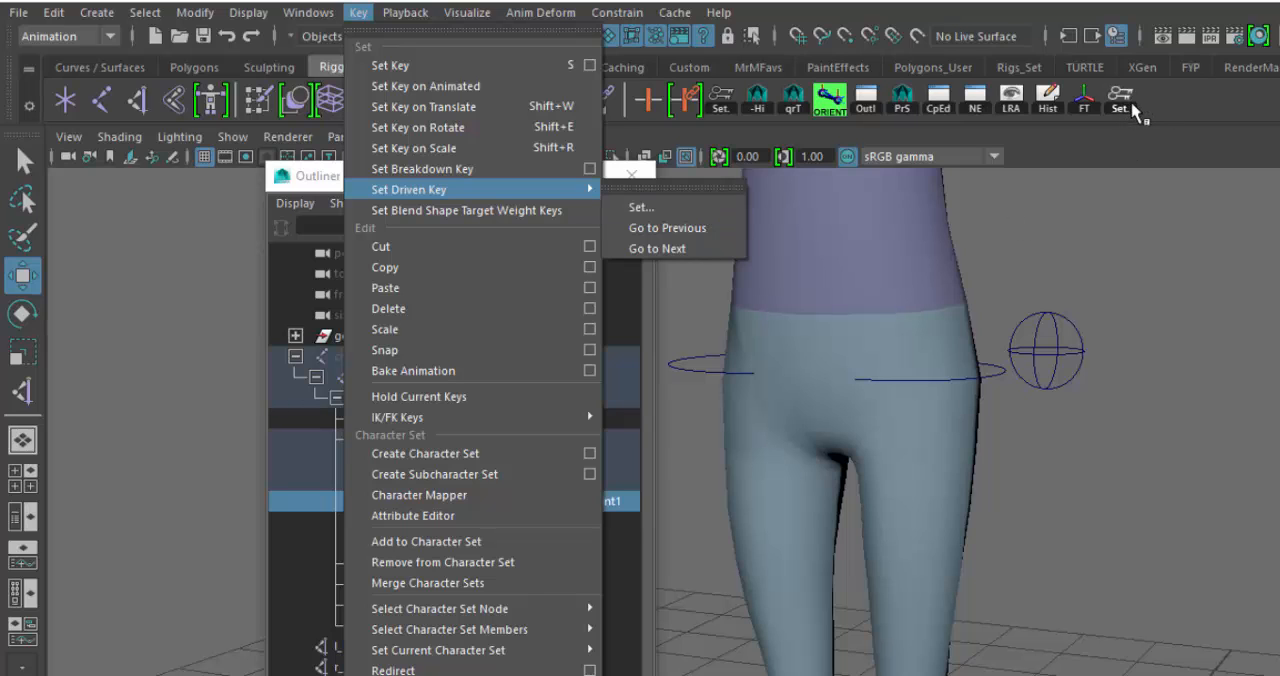
left_click(1178, 136)
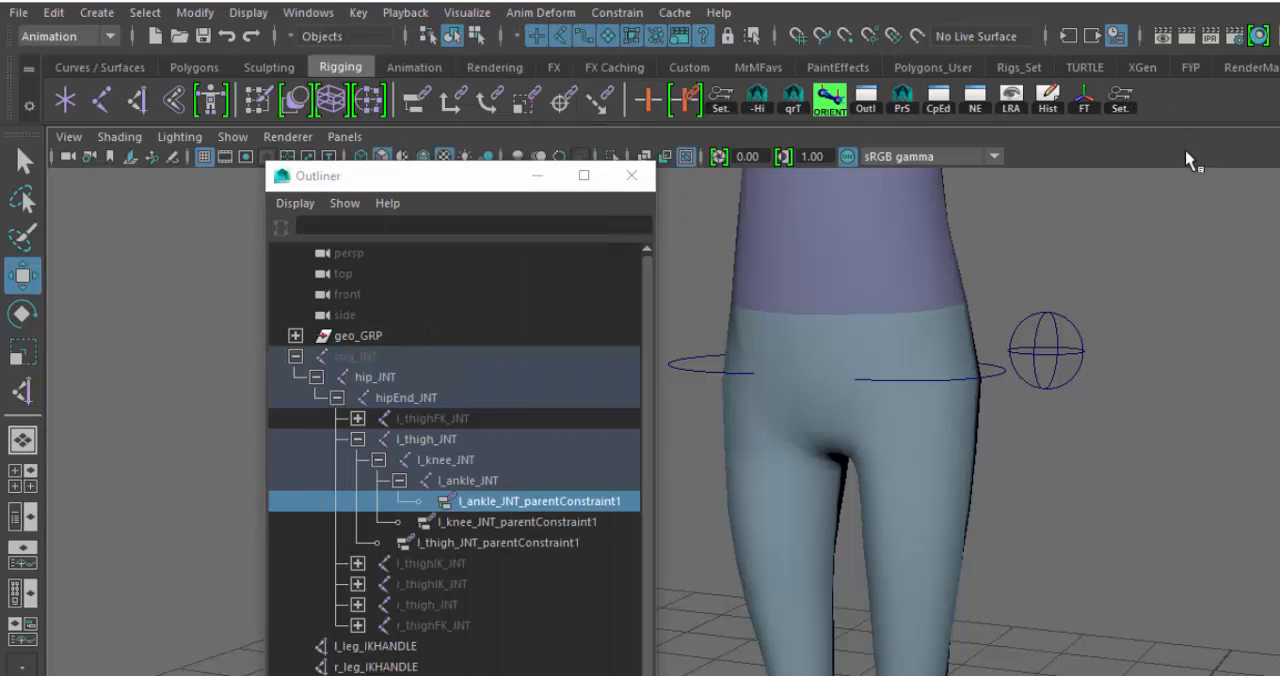
left_click(90, 36)
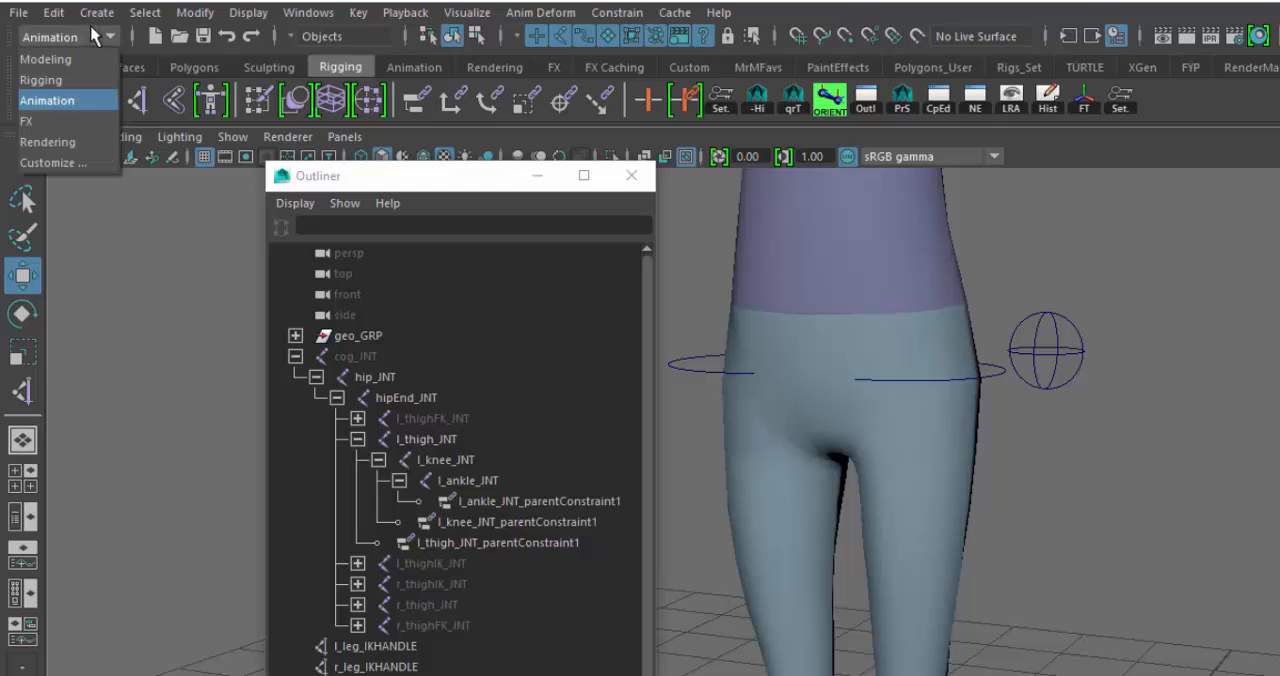
left_click(66, 79)
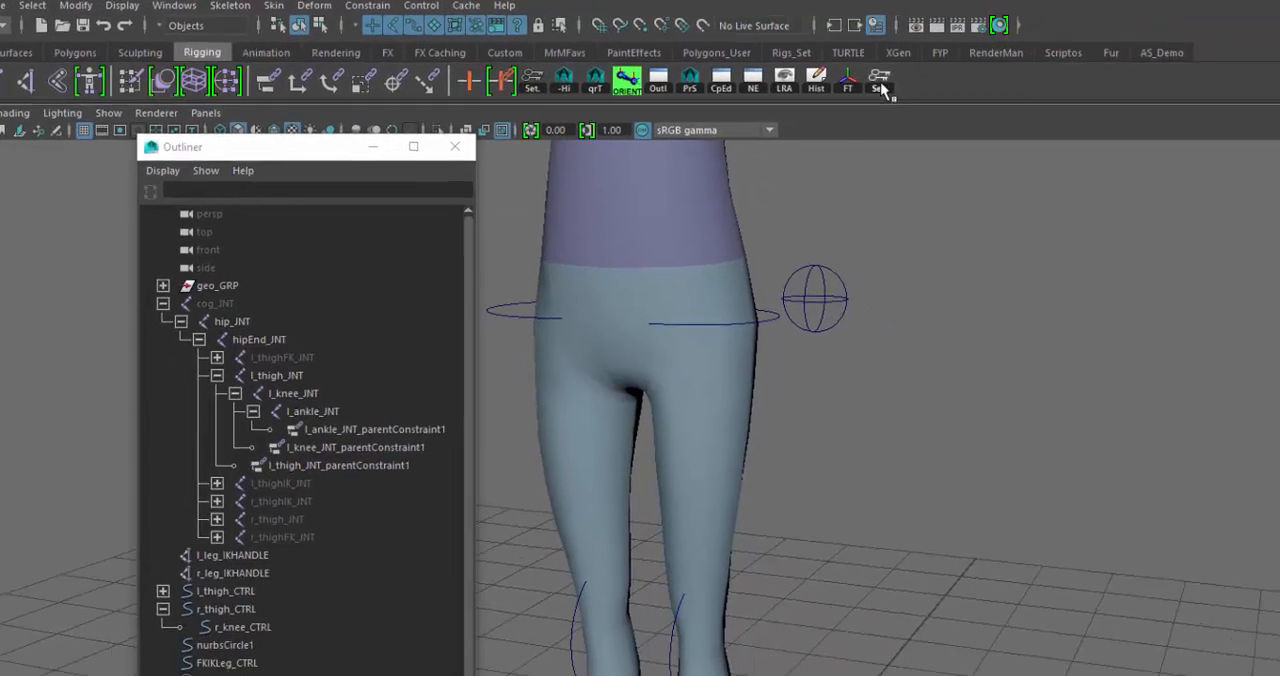
- Open Set Driven Key, load FKIKLeg_CTRL as the driver and choose its FKIK Switch attribute
left_click(879, 80)
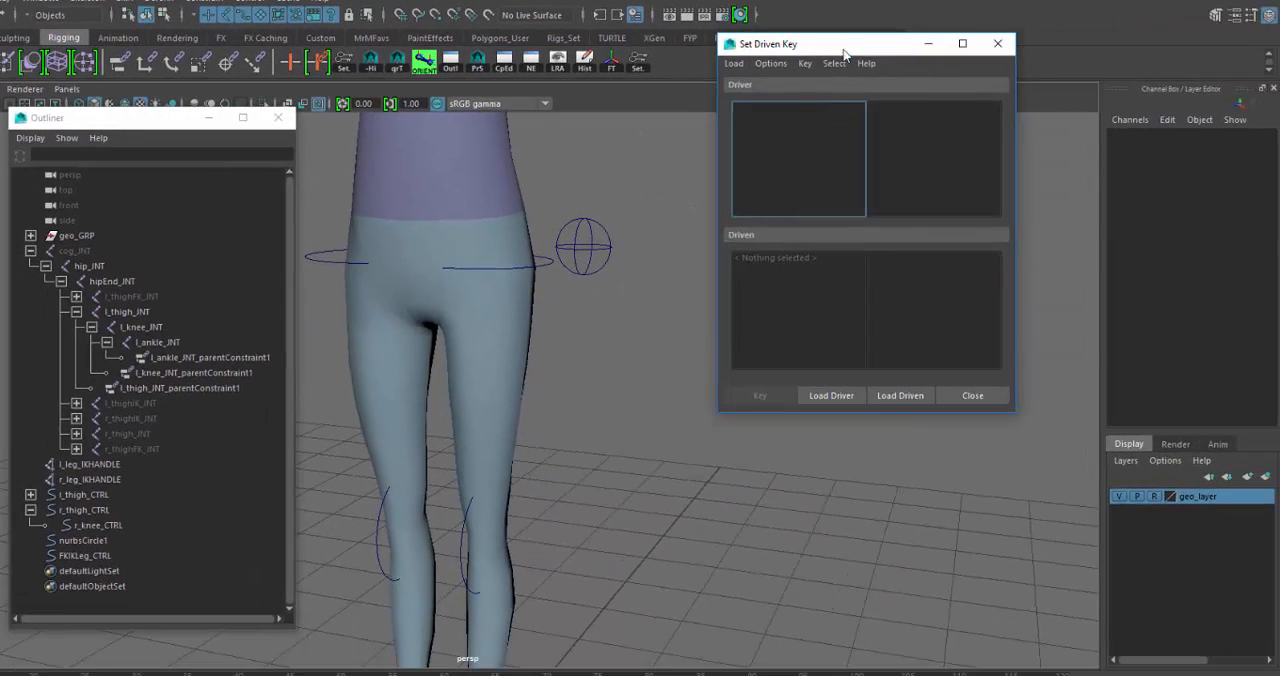
left_click_drag(843, 50, 807, 114)
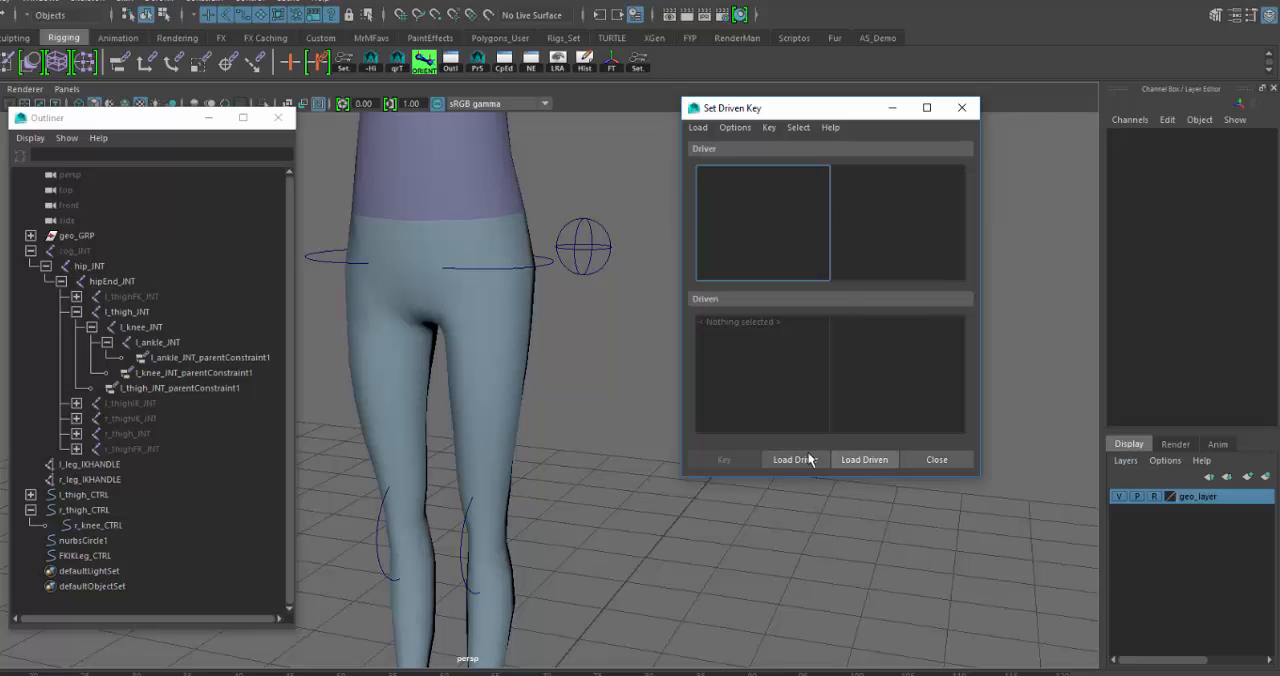
left_click(587, 250)
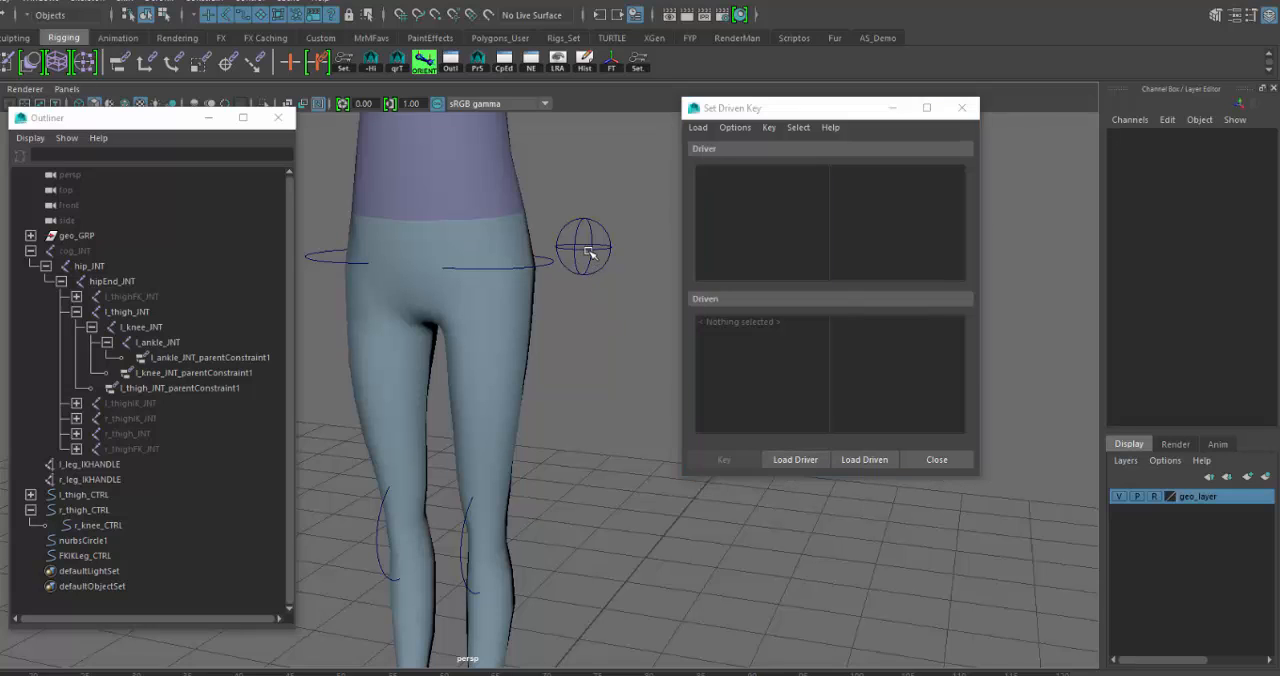
left_click(788, 461)
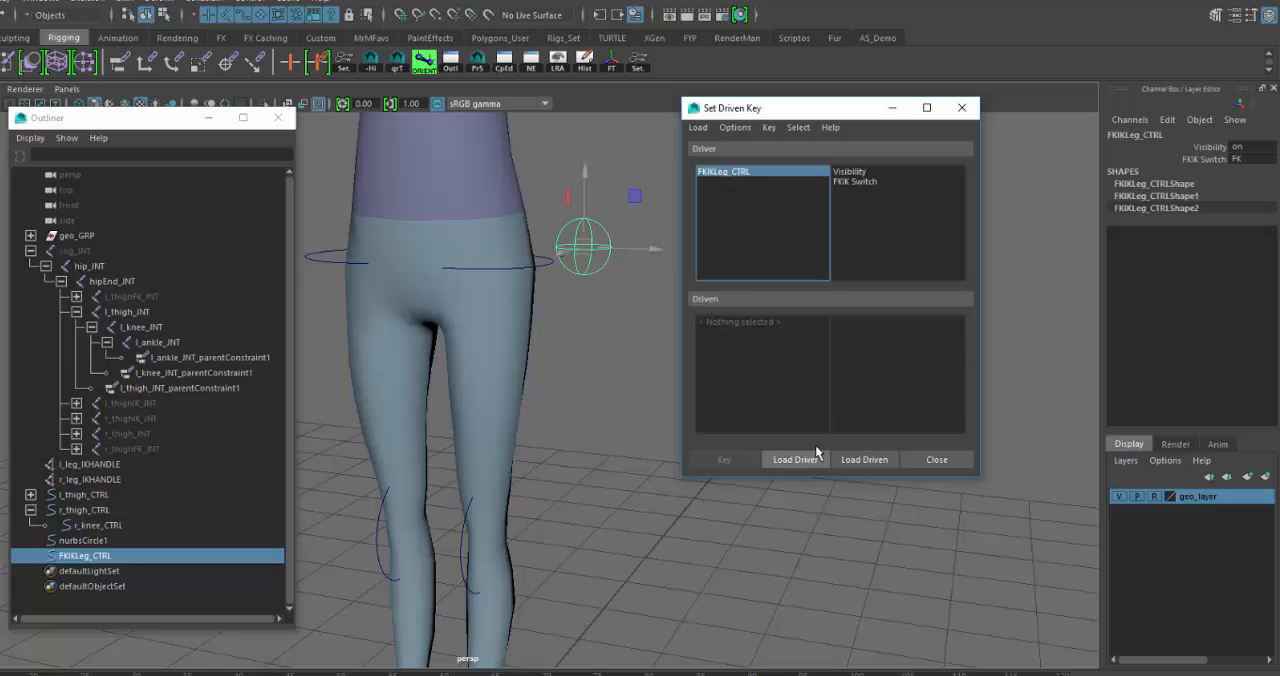
left_click(863, 181)
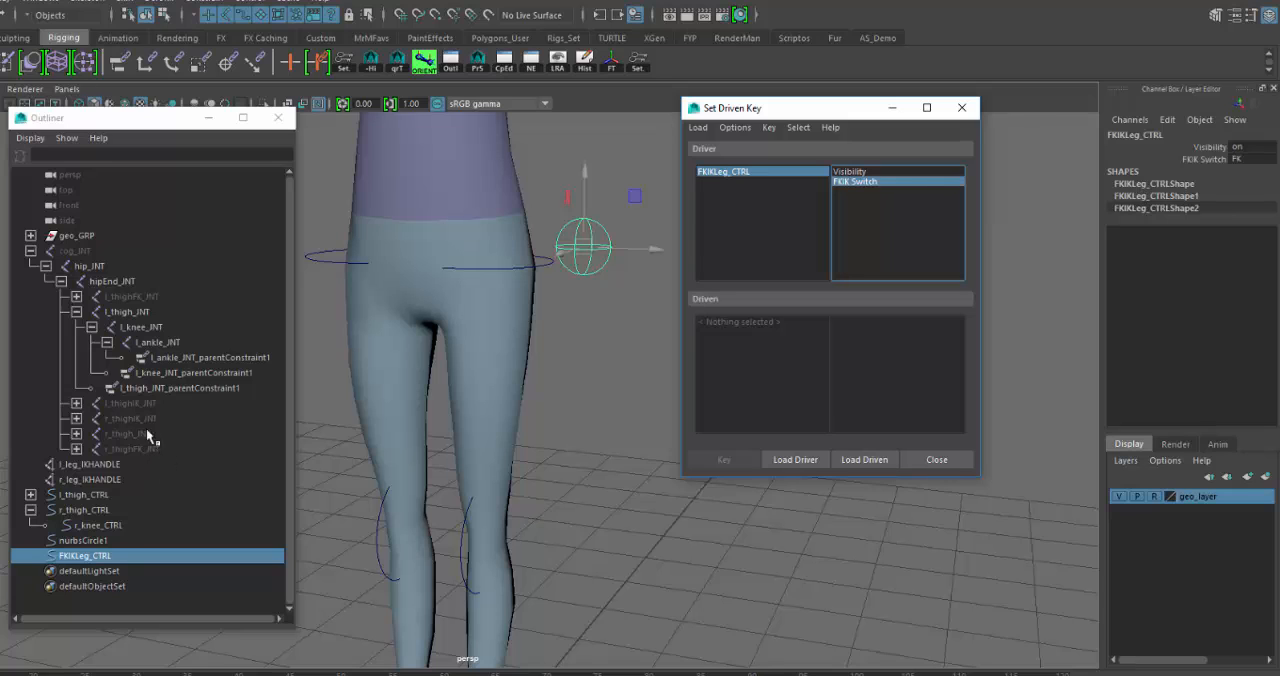
- Load l_thigh_JNT_parentConstraint1 as the driven object and pick out its L Thigh FK JNTW0 and L Thigh IK JNTW1 weights
left_click(226, 387)
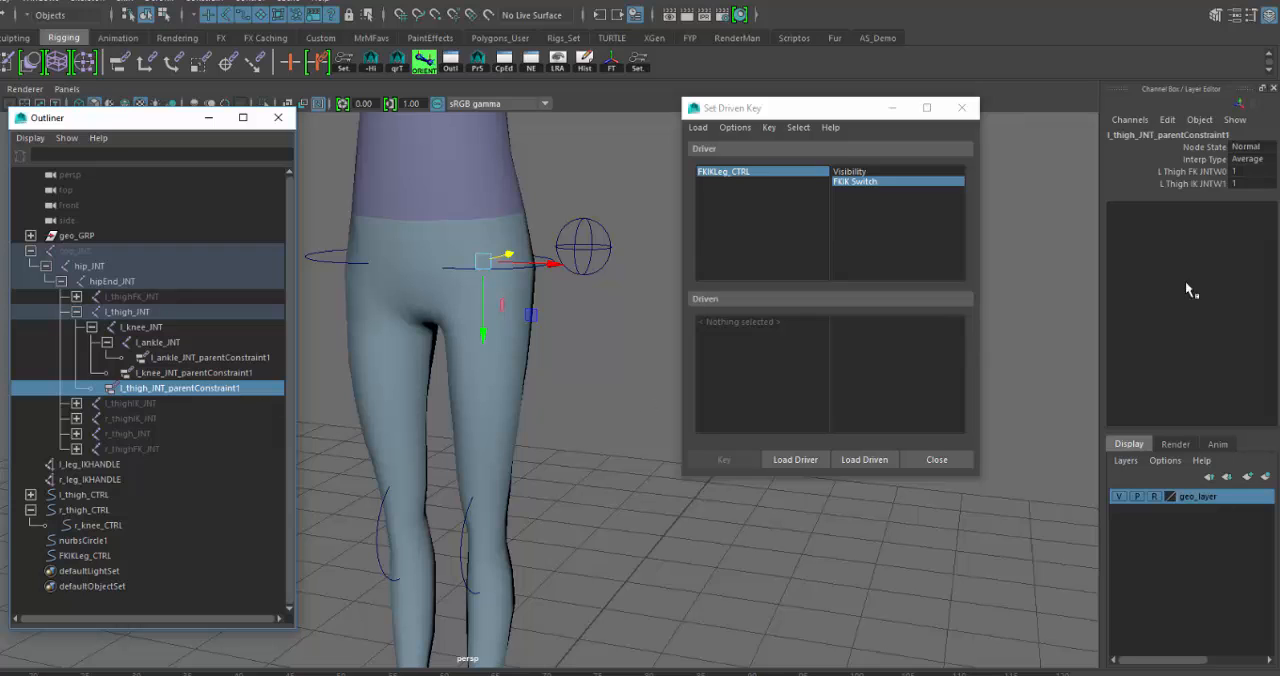
left_click(870, 462)
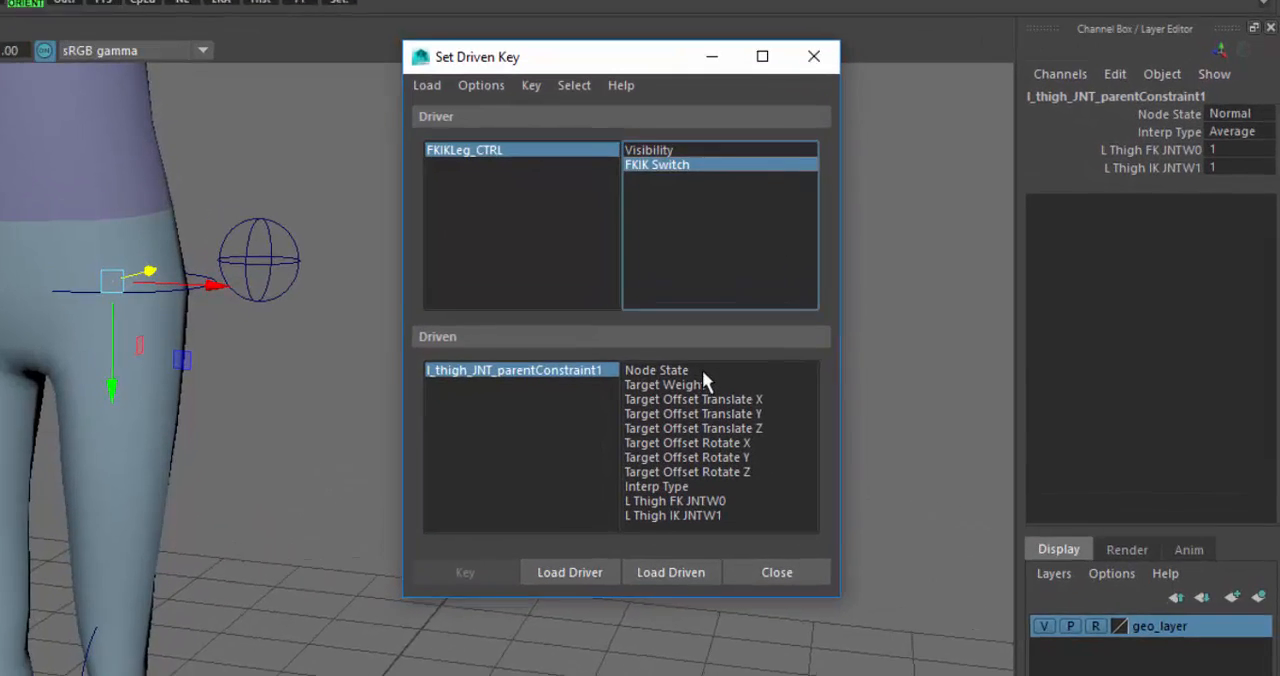
left_click_drag(888, 321, 891, 380)
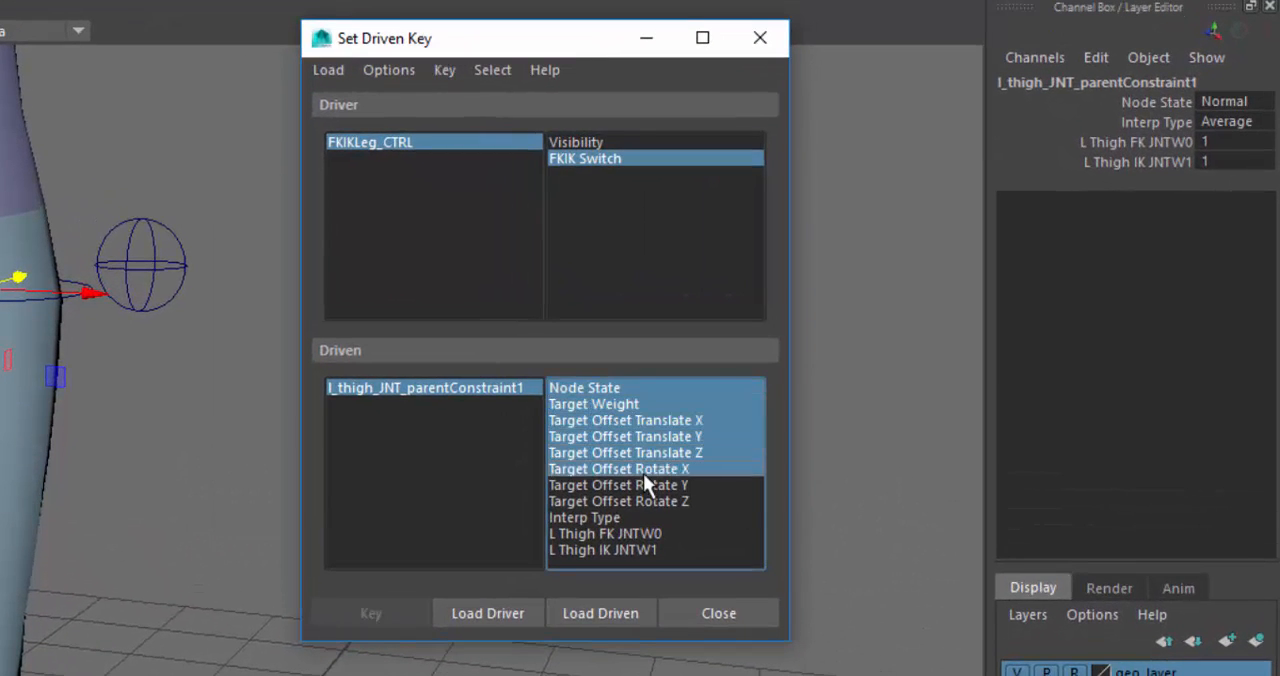
left_click_drag(644, 478, 632, 499)
left_click(666, 534)
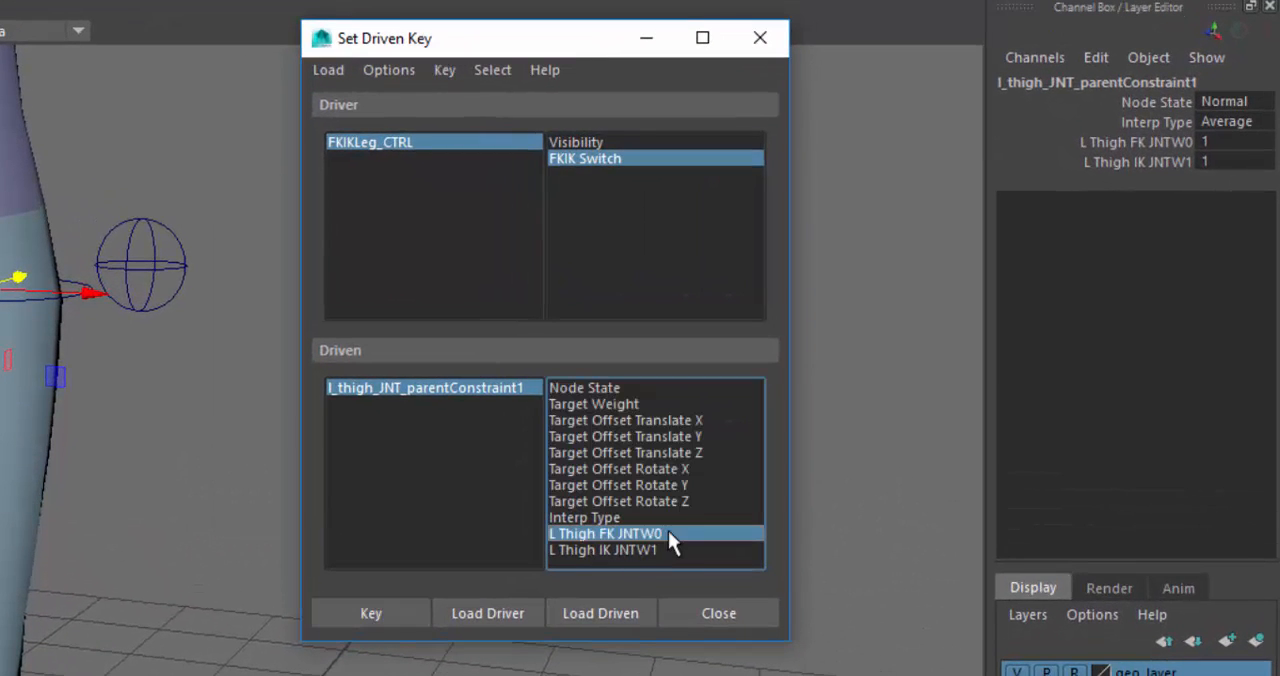
left_click(664, 548)
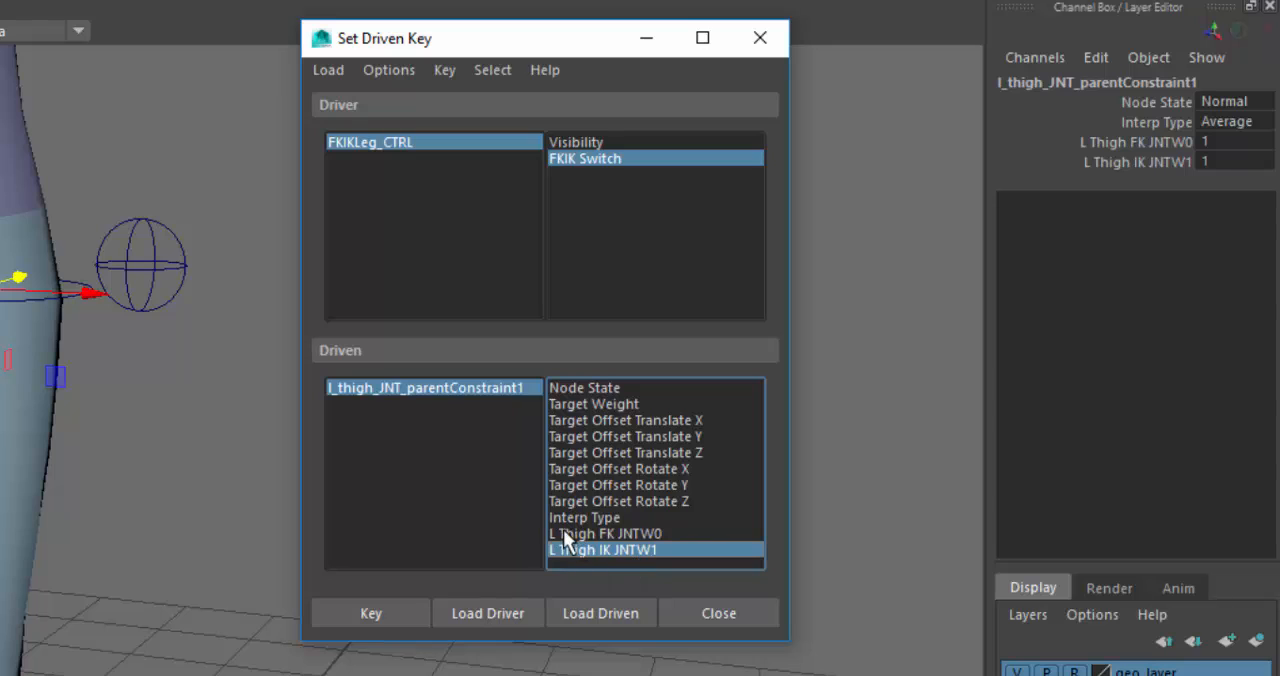
left_click(677, 532)
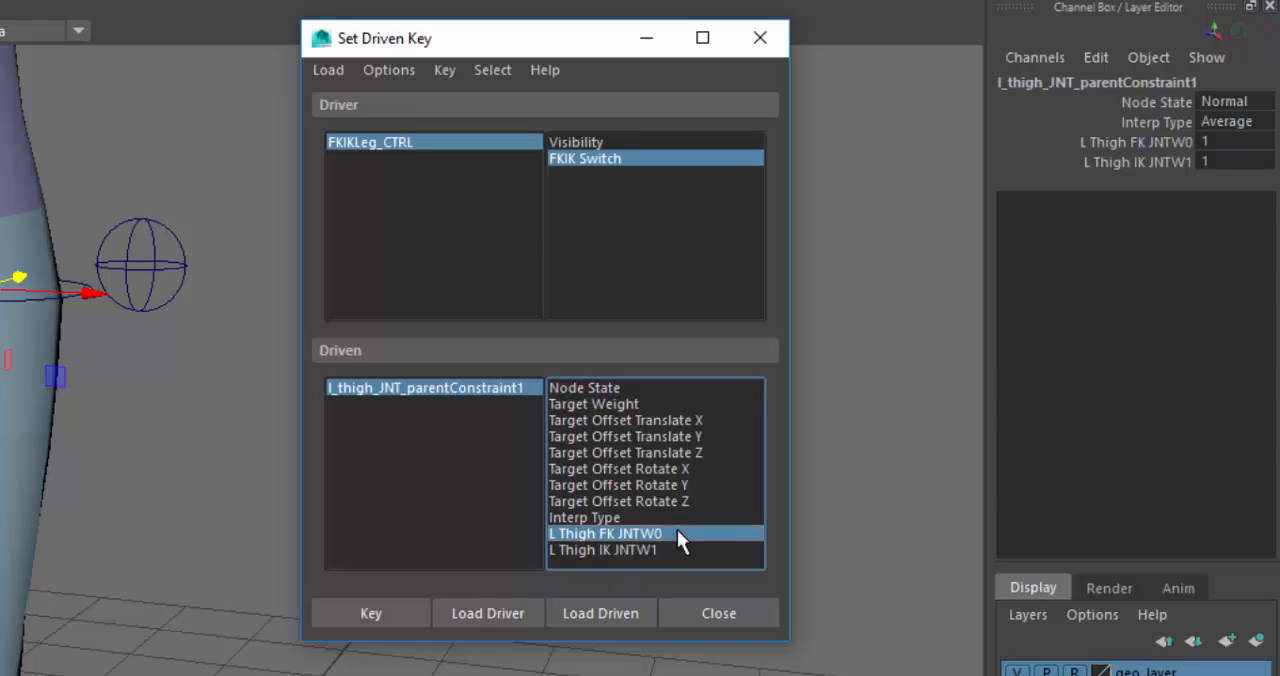
left_click(618, 550)
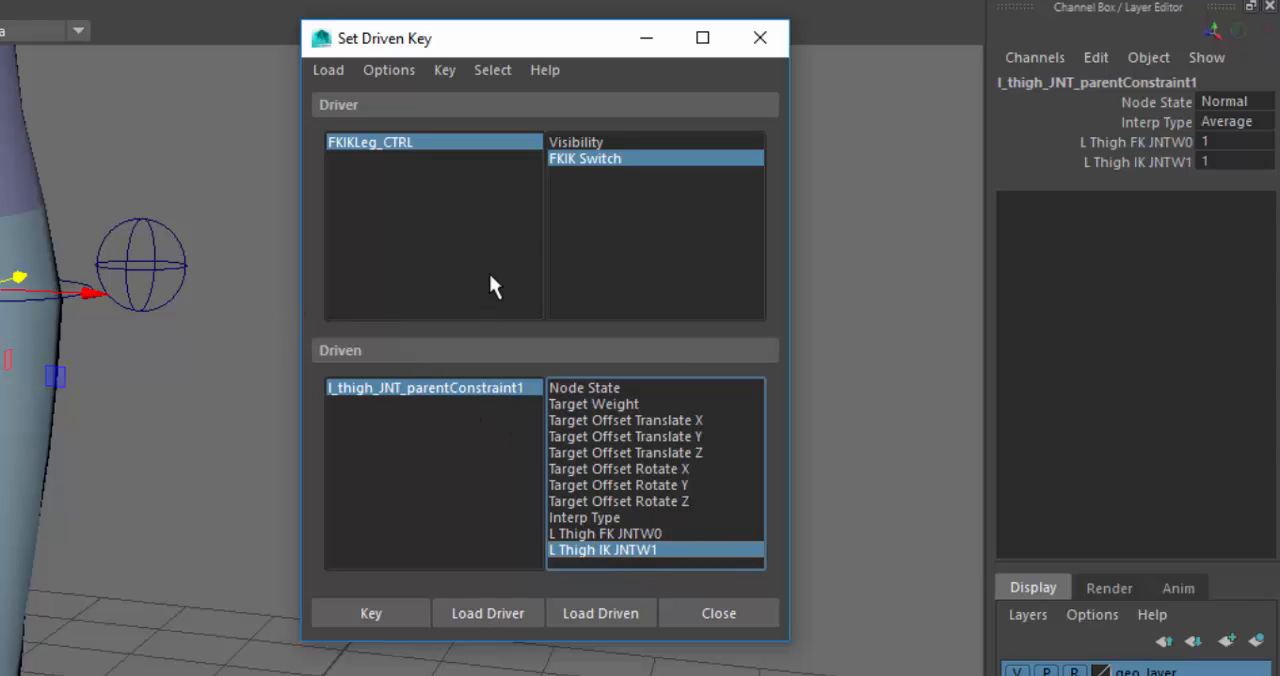
left_click_drag(550, 43, 737, 3)
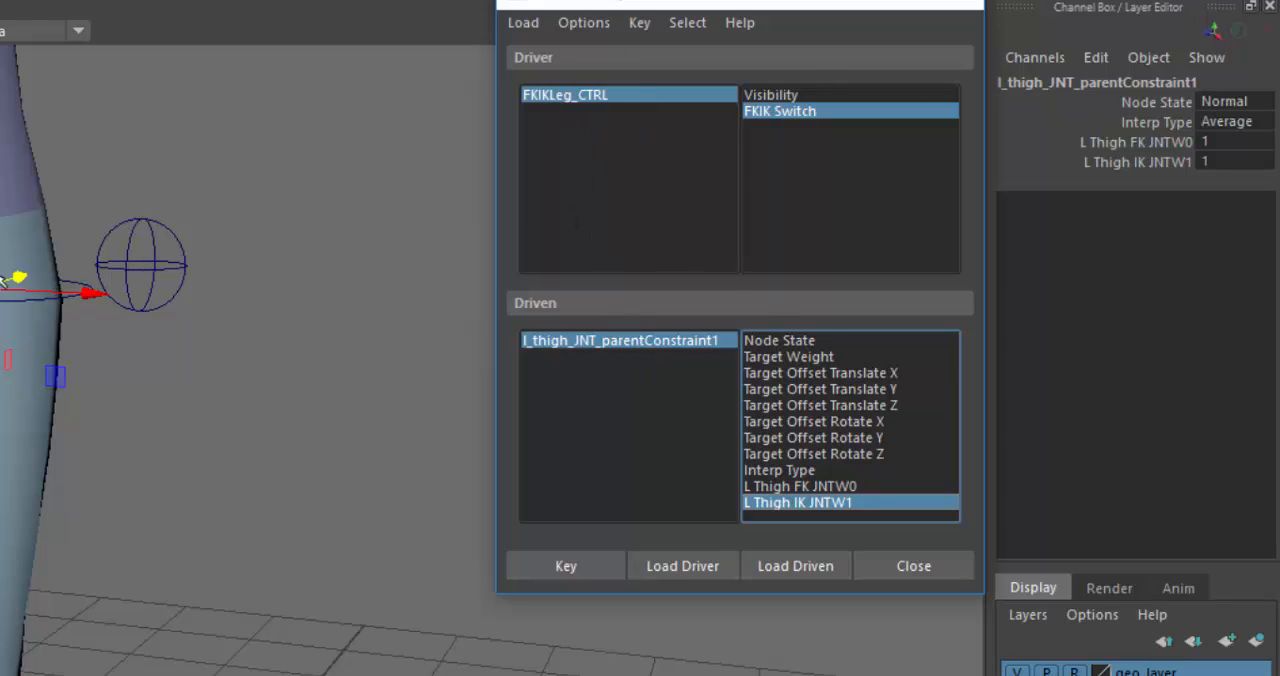
- Compare the channels of the driver FKIKLeg_CTRL with those of the driven thigh constraint
left_click(607, 96)
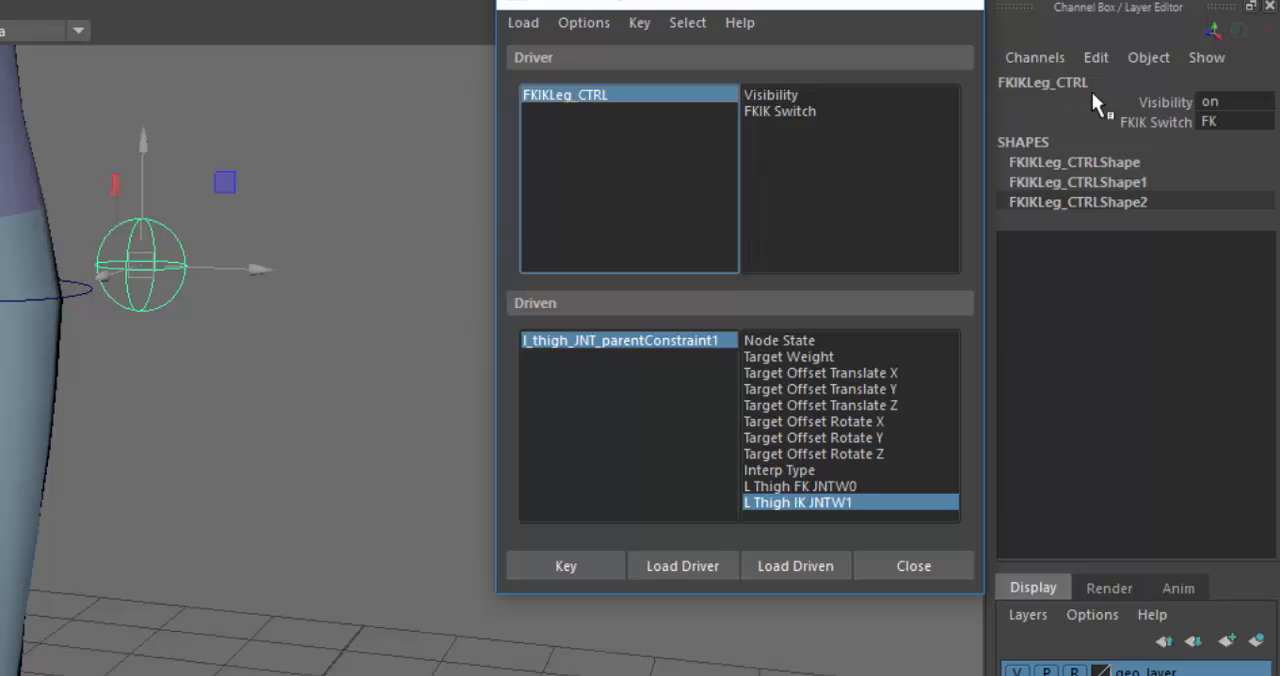
left_click(654, 342)
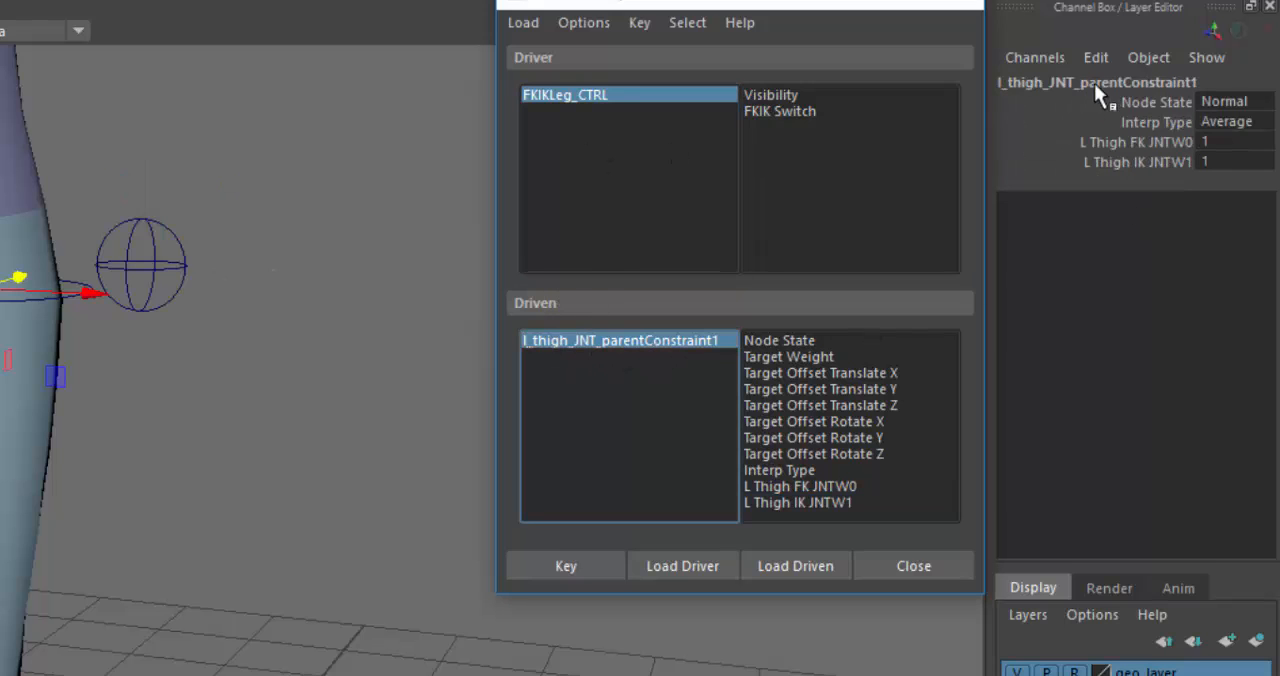
left_click(677, 93)
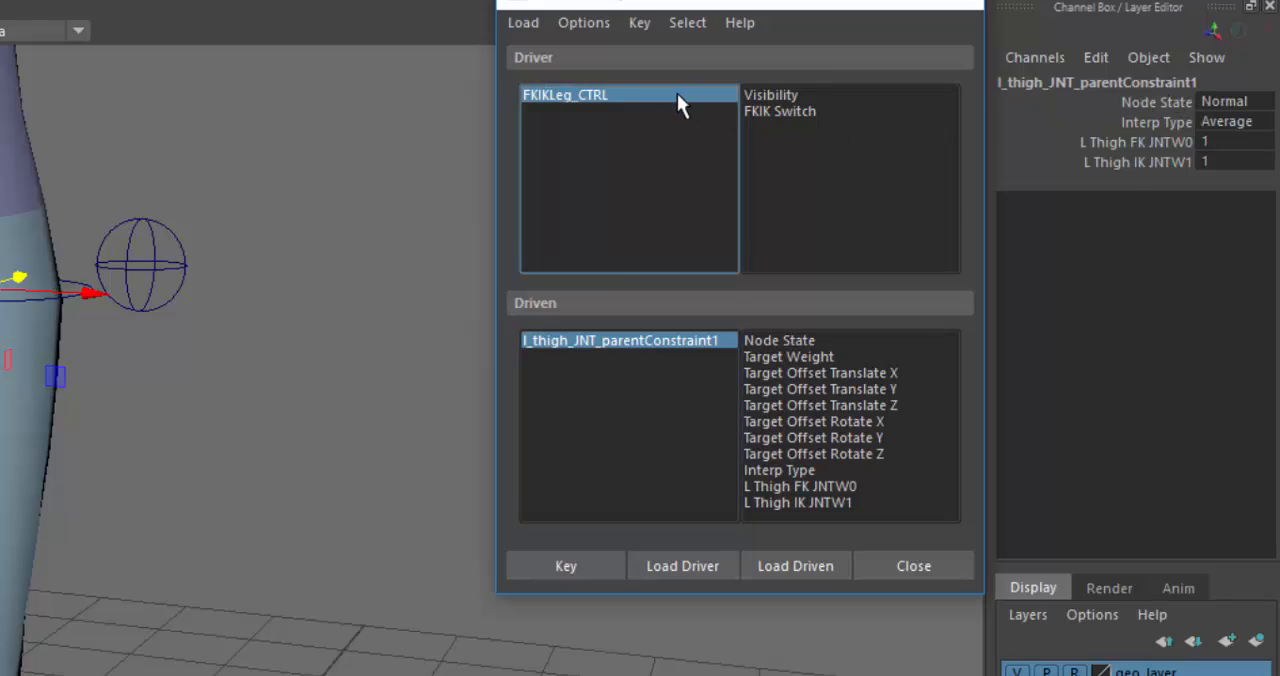
left_click(615, 341)
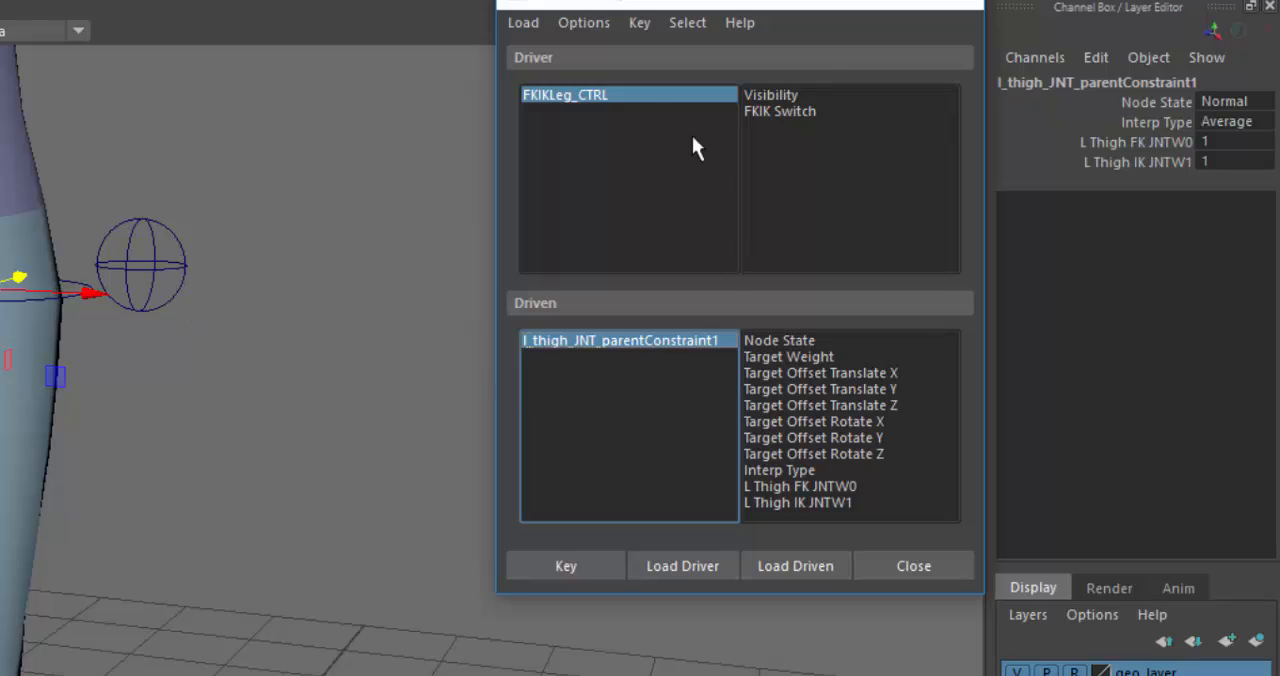
- Set FKIKLeg_CTRL's FKIK Switch to FK, with the thigh constraint's L Thigh FK JNTW0 at 1 and L Thigh IK JNTW1 at 0
left_click(588, 95)
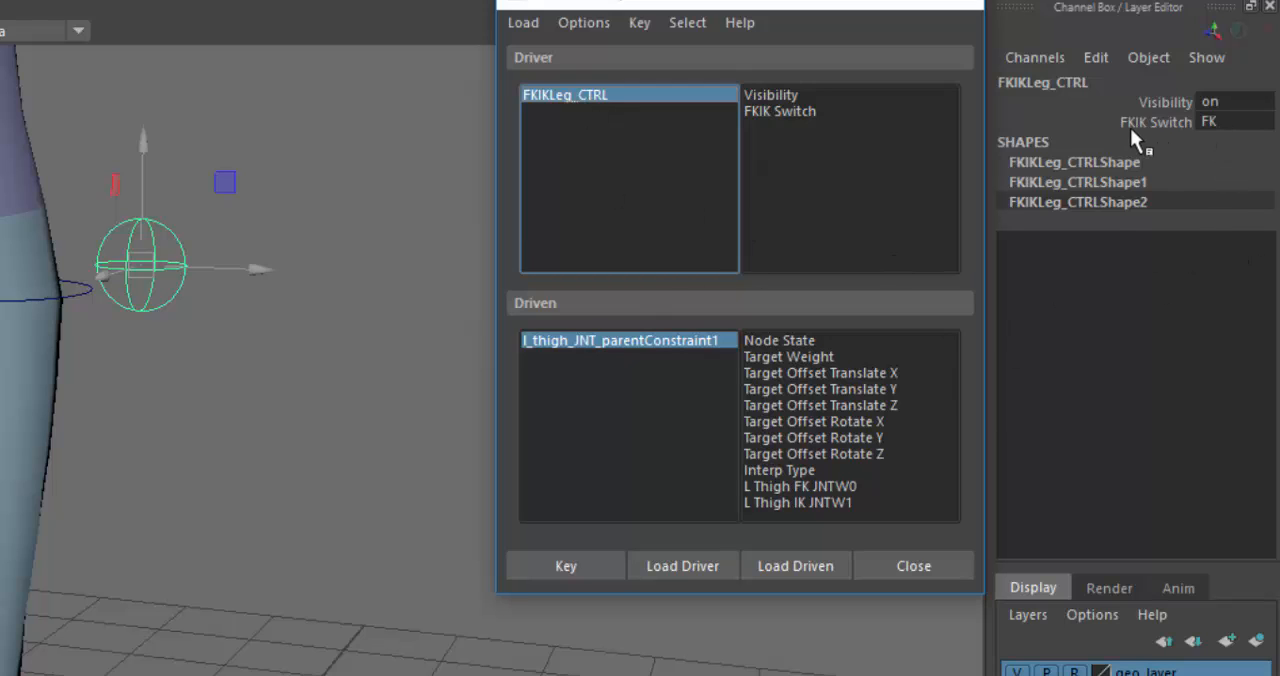
left_click(1249, 122)
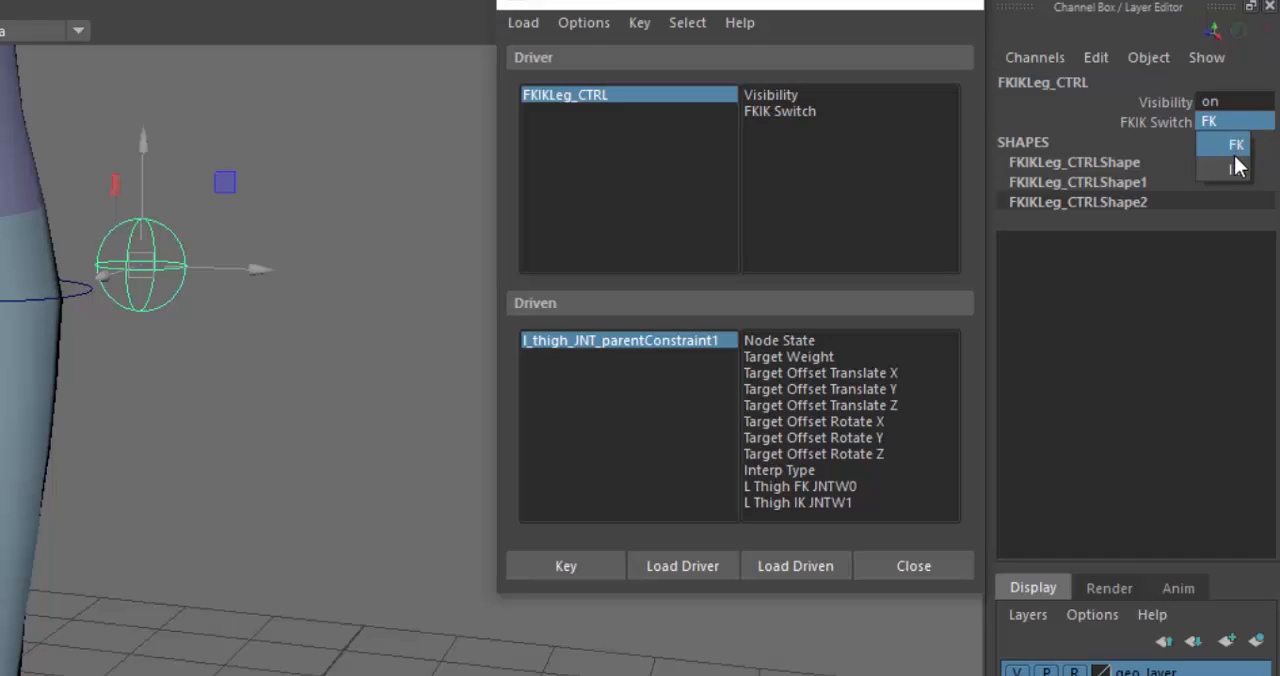
left_click(1233, 146)
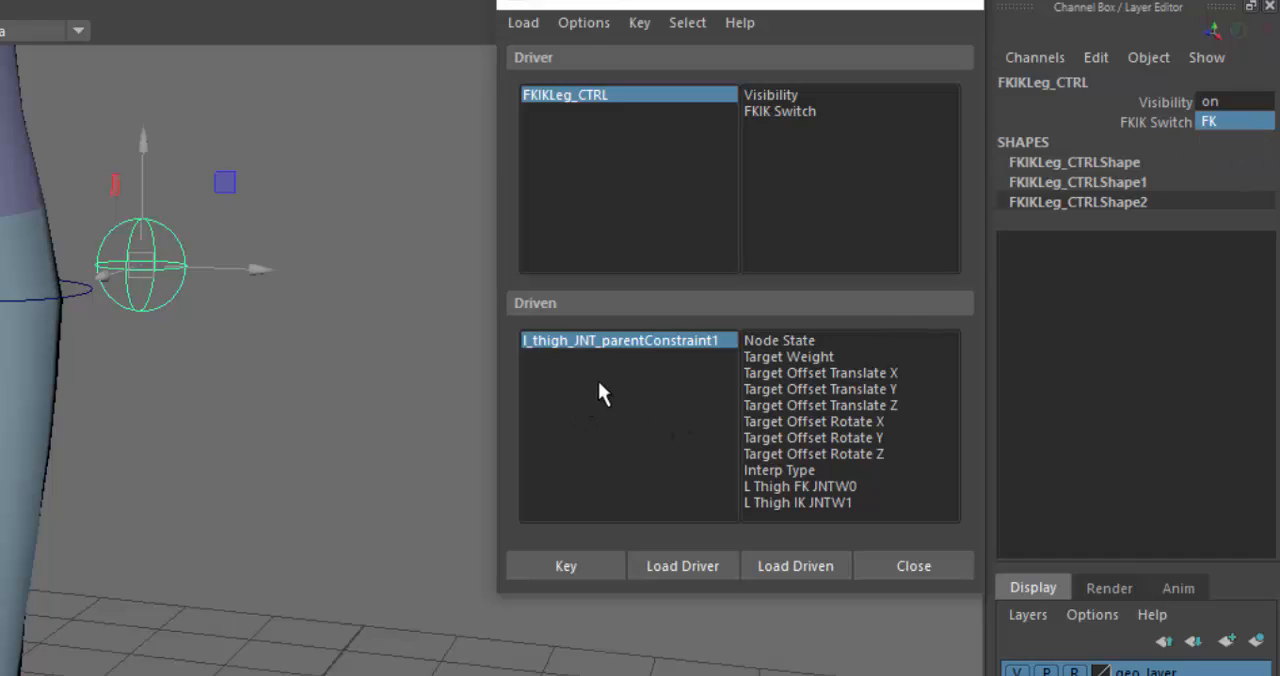
left_click(683, 342)
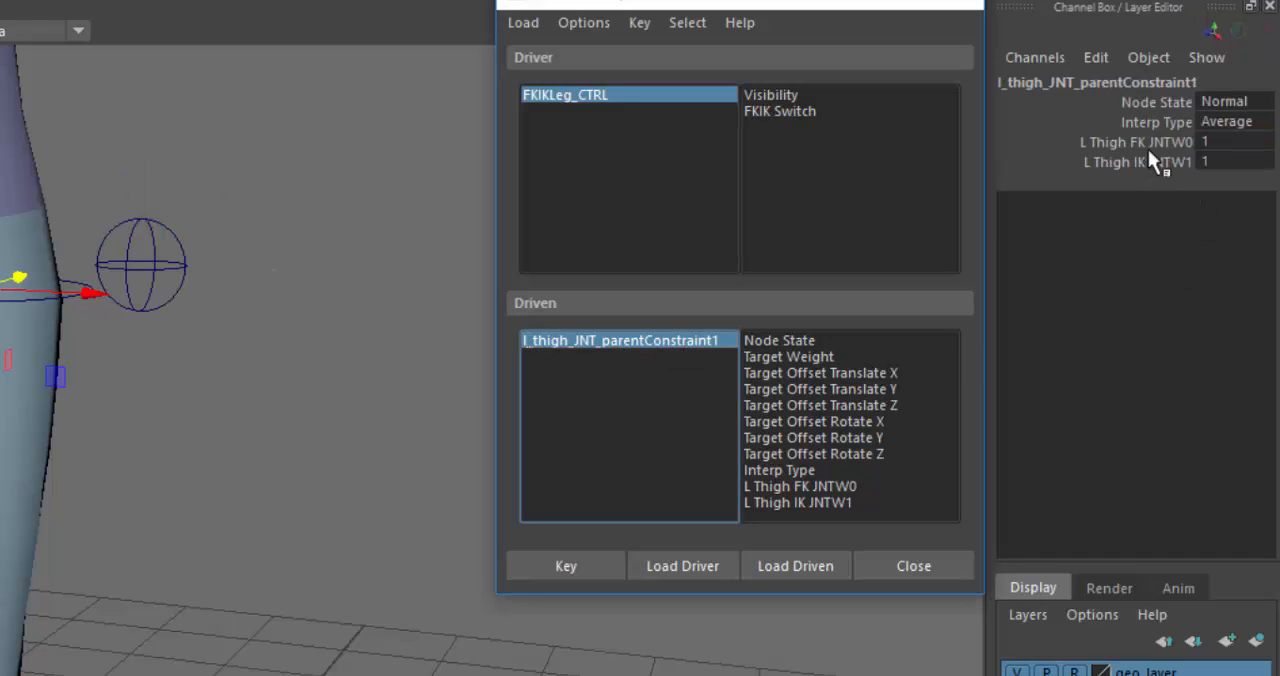
left_click(1222, 143)
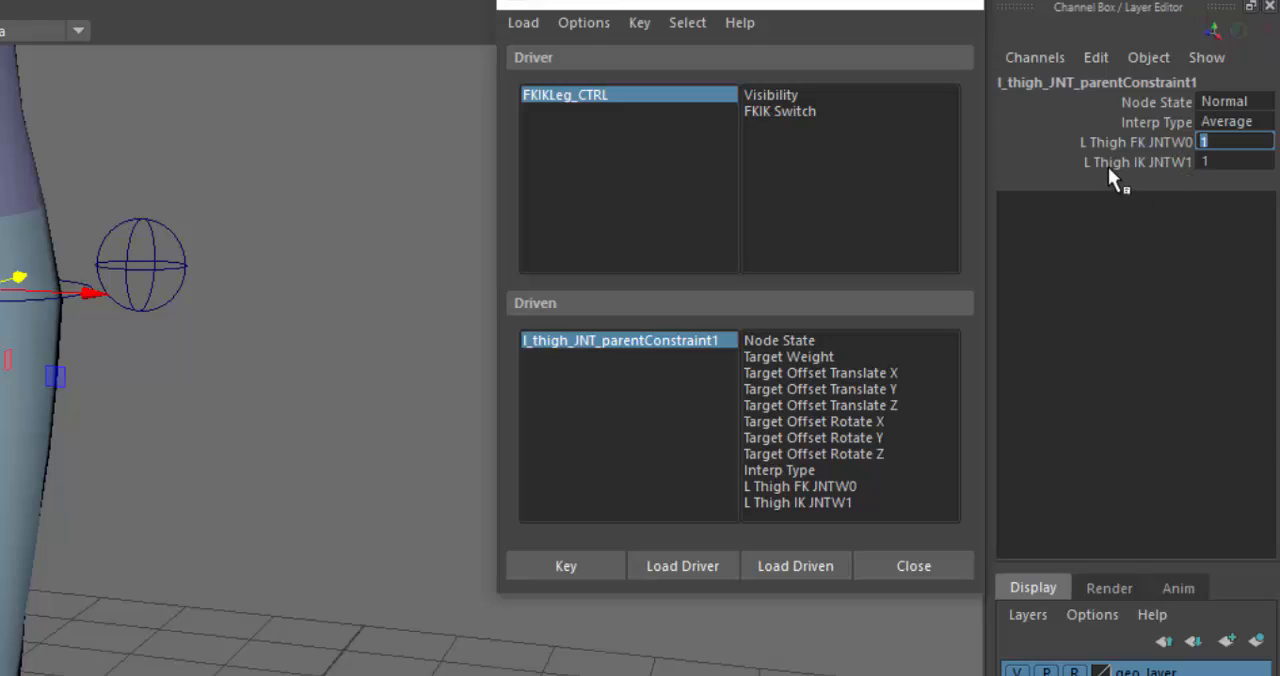
left_click(1236, 163)
- Set a driven key on L Thigh FK JNTW0 and L Thigh IK JNTW1 with FKIK Switch as the driving attribute
left_click(787, 112)
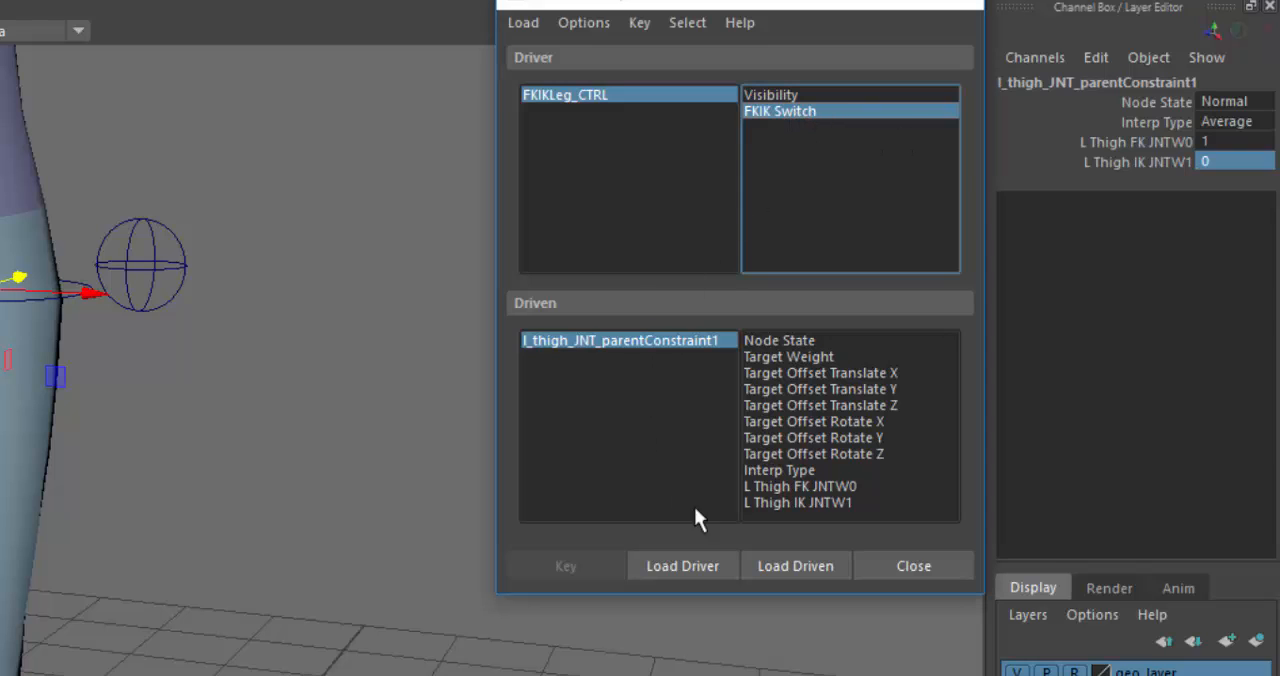
left_click(853, 485)
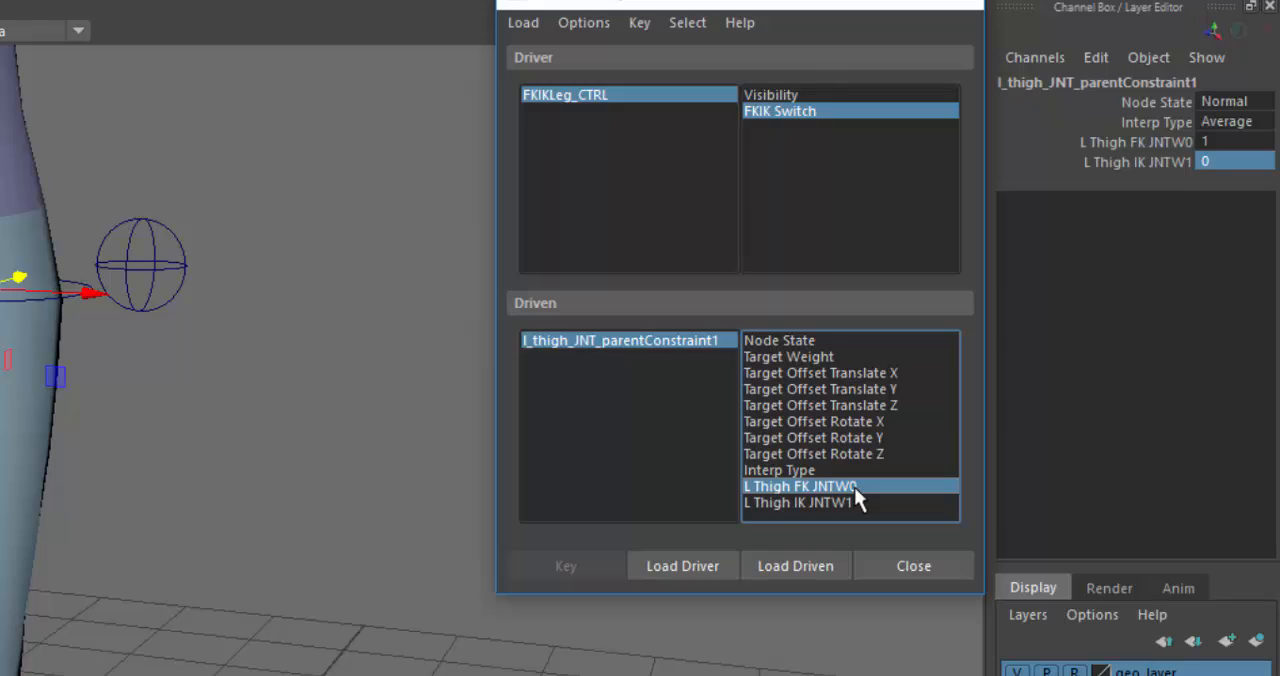
left_click(859, 500, "shift")
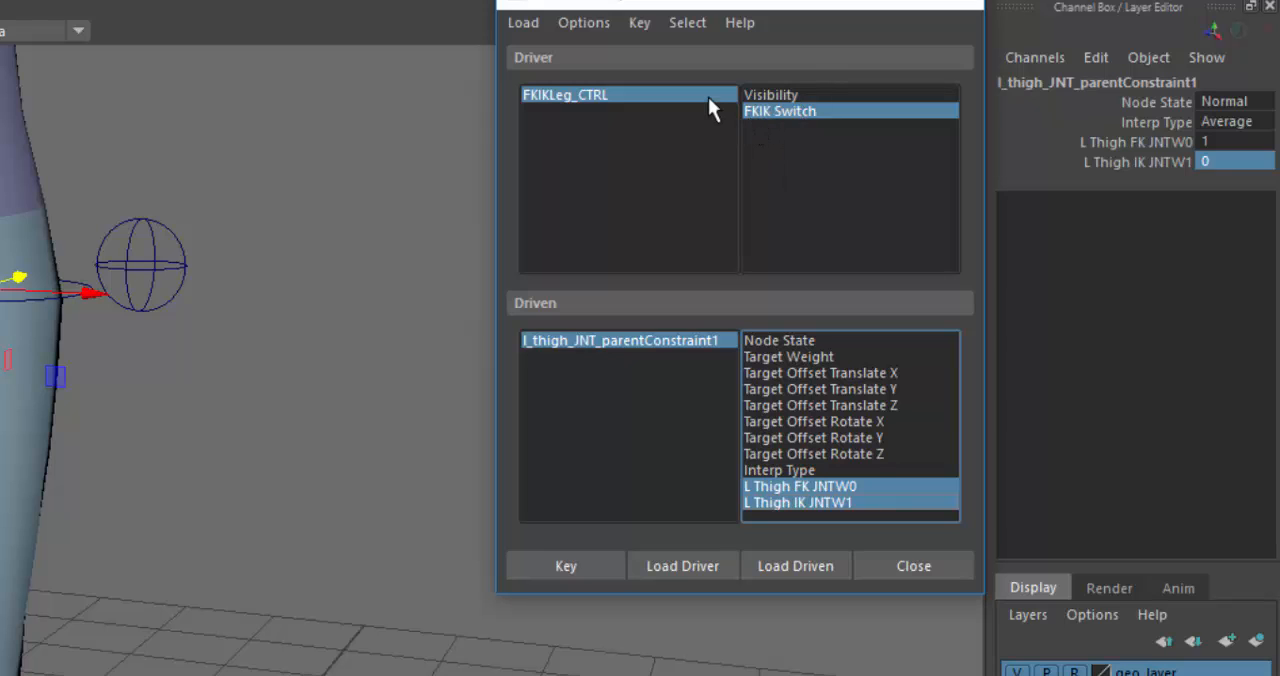
left_click(584, 566)
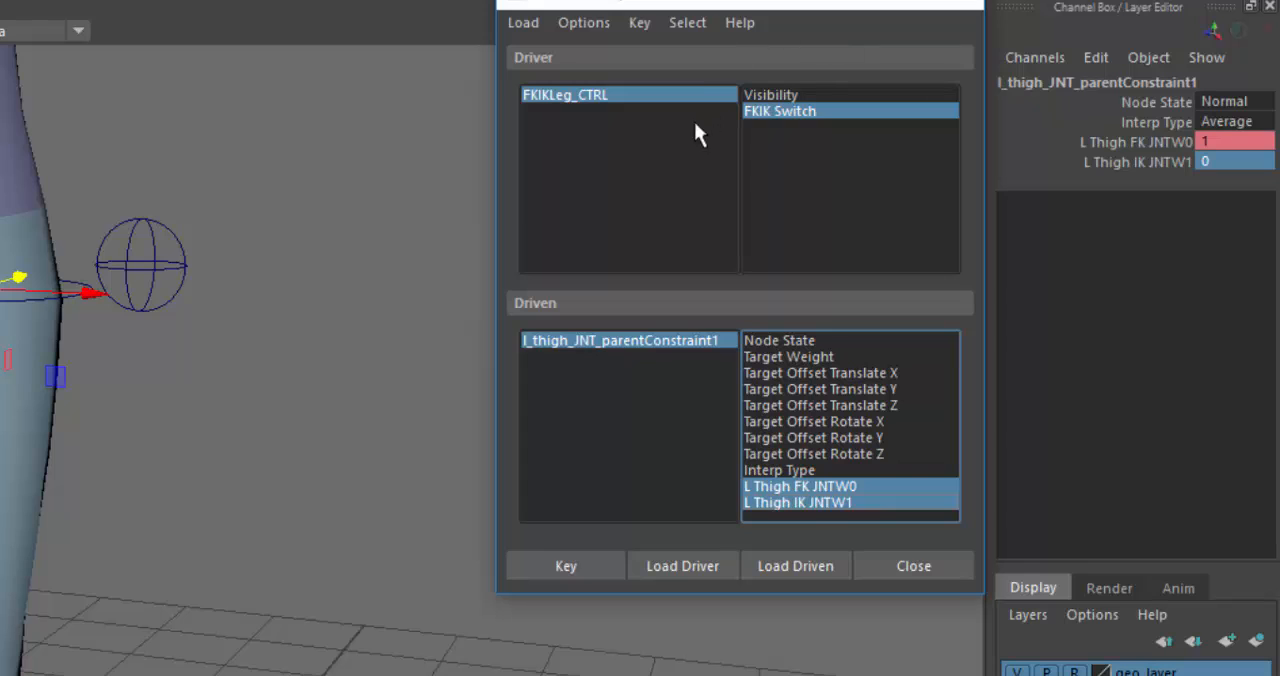
- Review the keyed thigh constraint weights, and set FKIKLeg_CTRL's FKIK Switch to IK
left_click(705, 96)
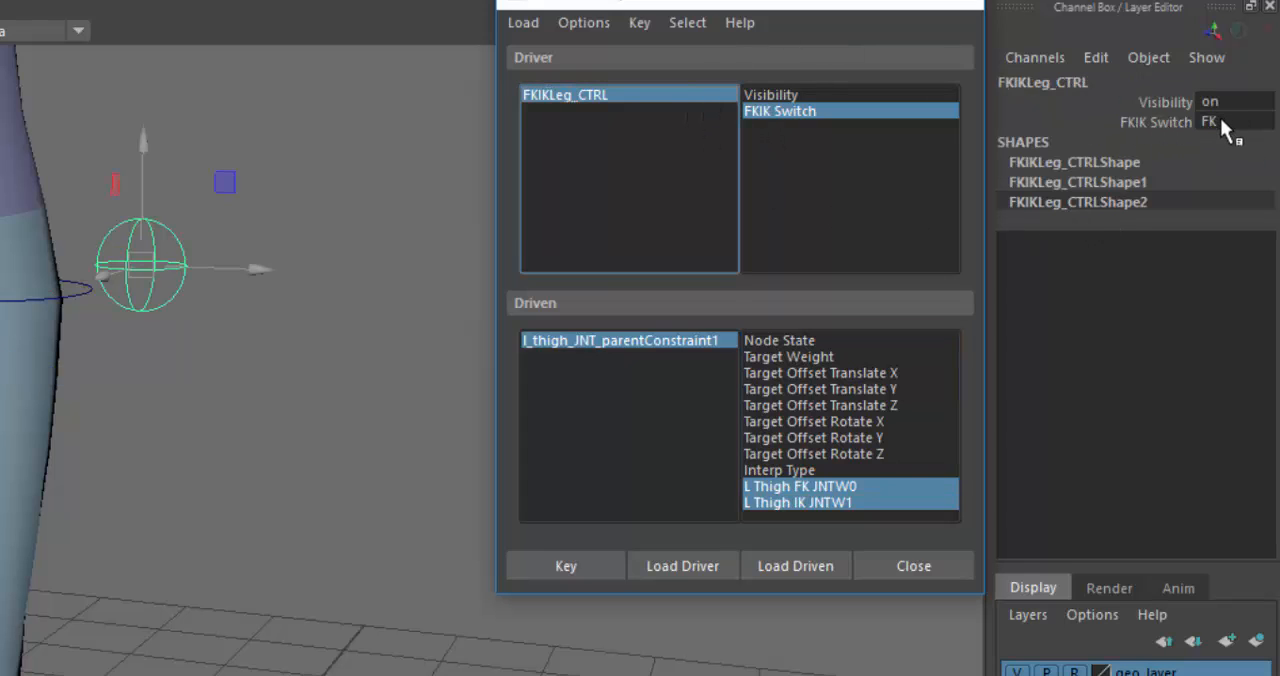
left_click(613, 340)
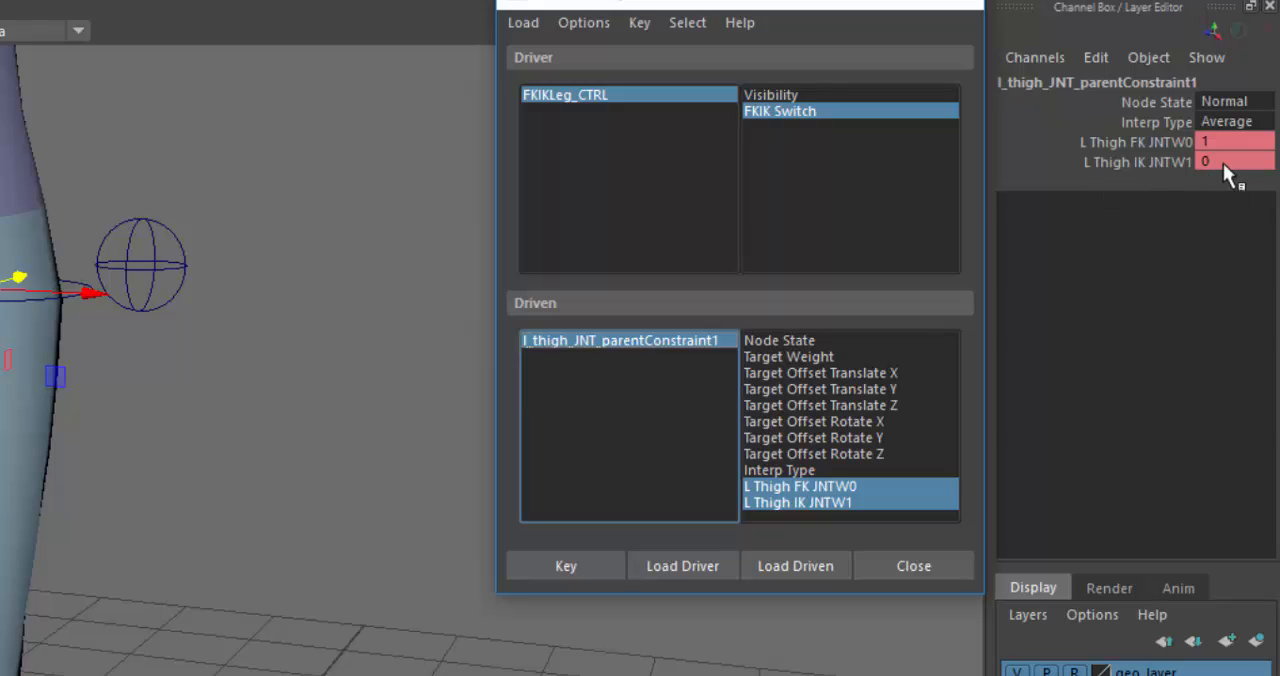
left_click(635, 92)
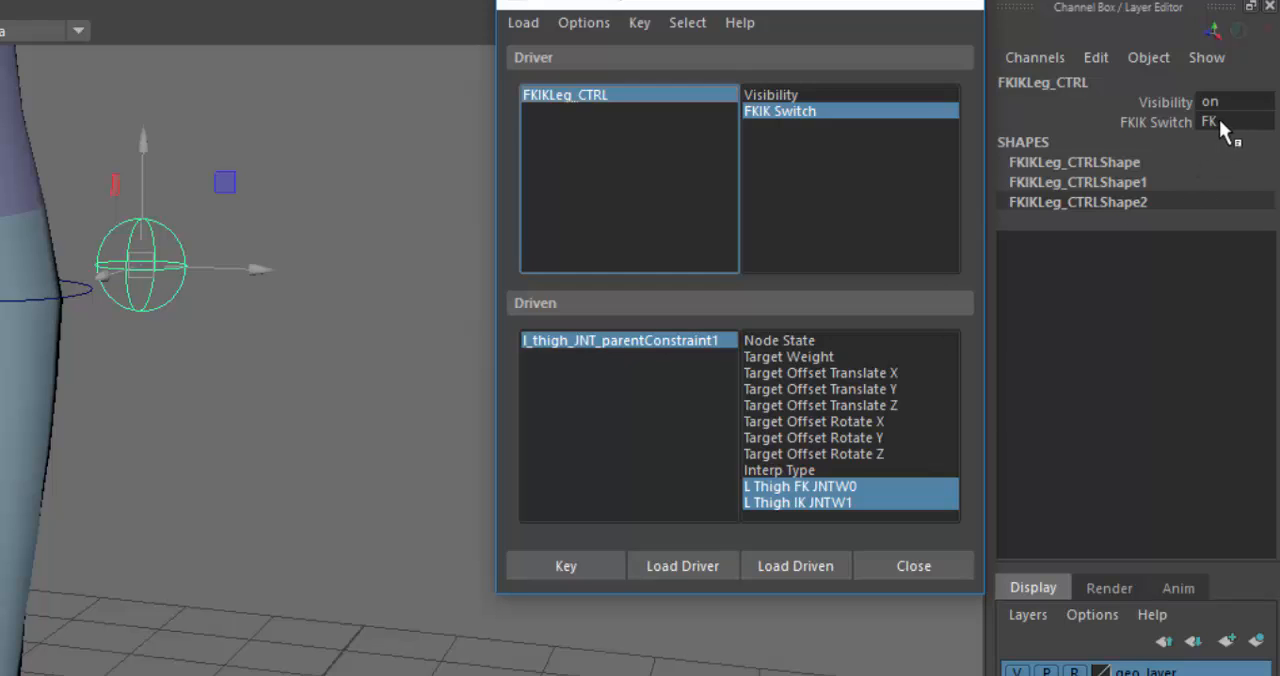
left_click(1221, 121)
left_click(1233, 174)
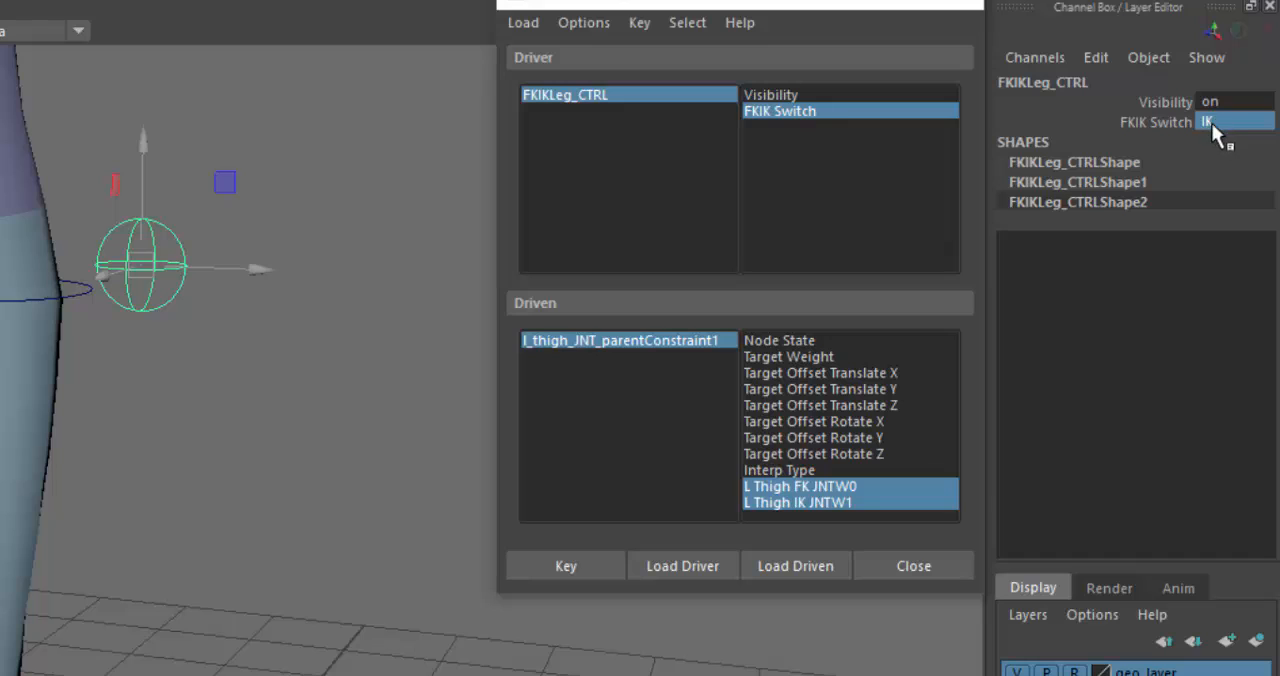
- Set L Thigh FK JNTW0 to 0 and L Thigh IK JNTW1 to 1, and key both weights for the switch's IK state
left_click(622, 341)
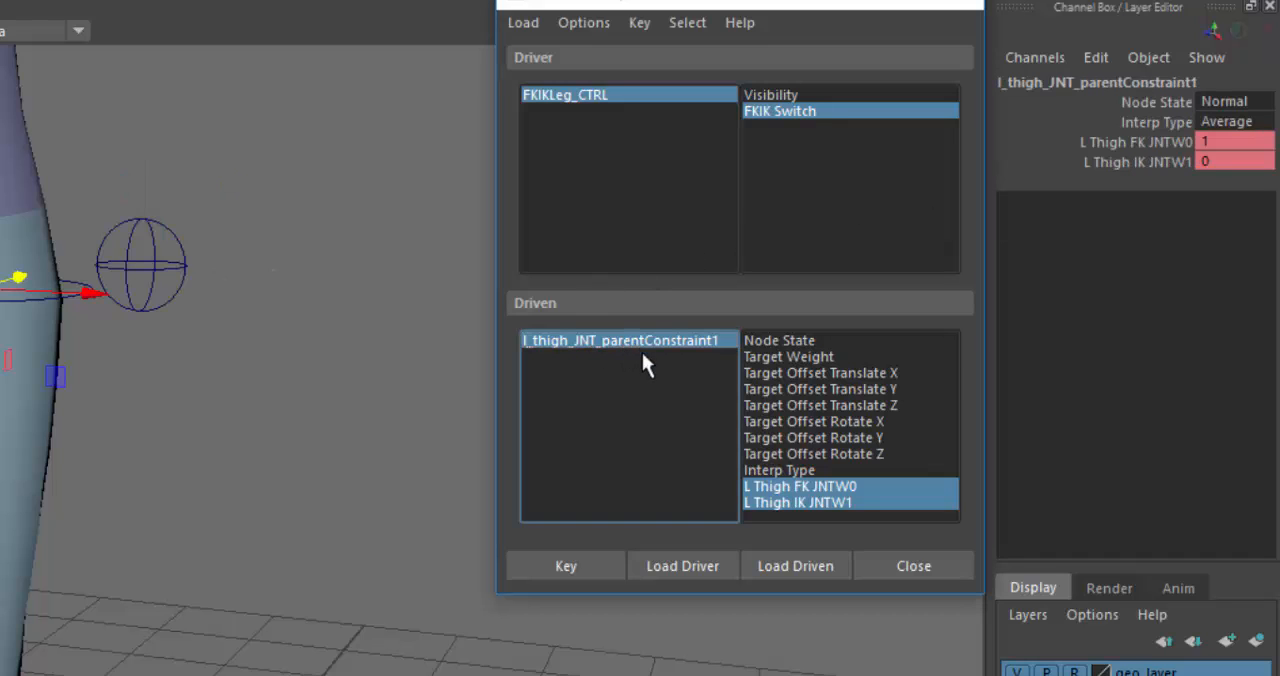
double_click(1216, 141)
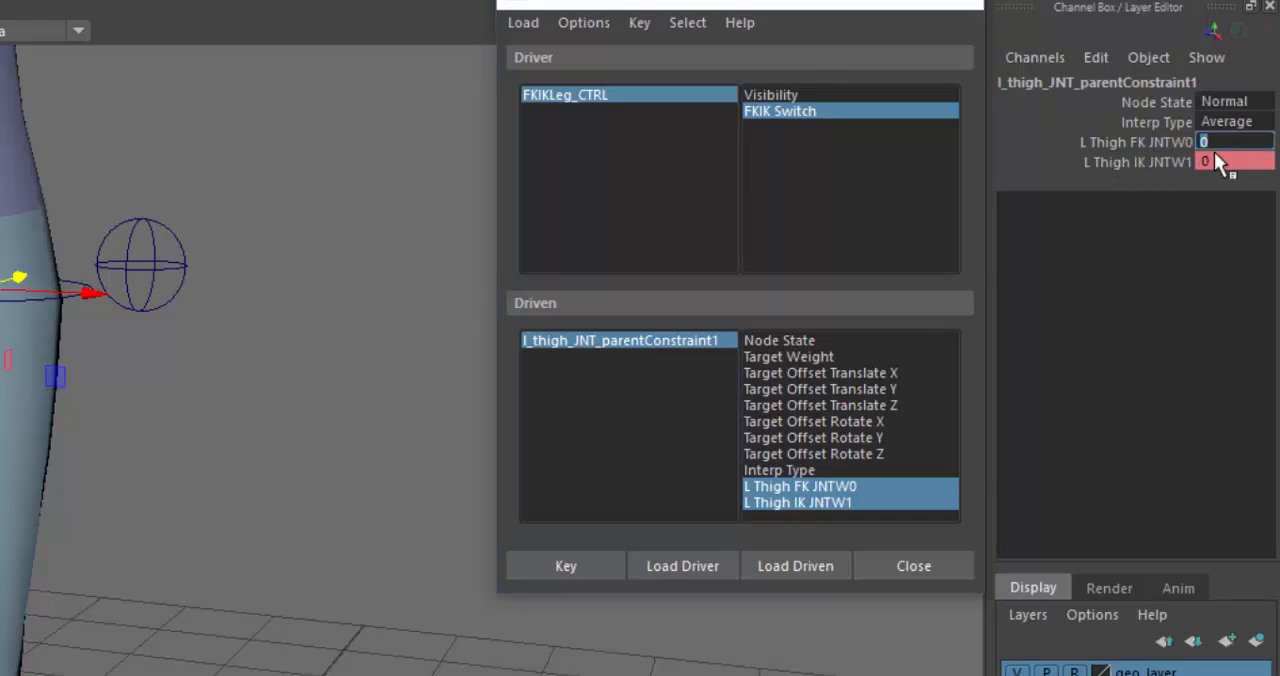
double_click(1211, 161)
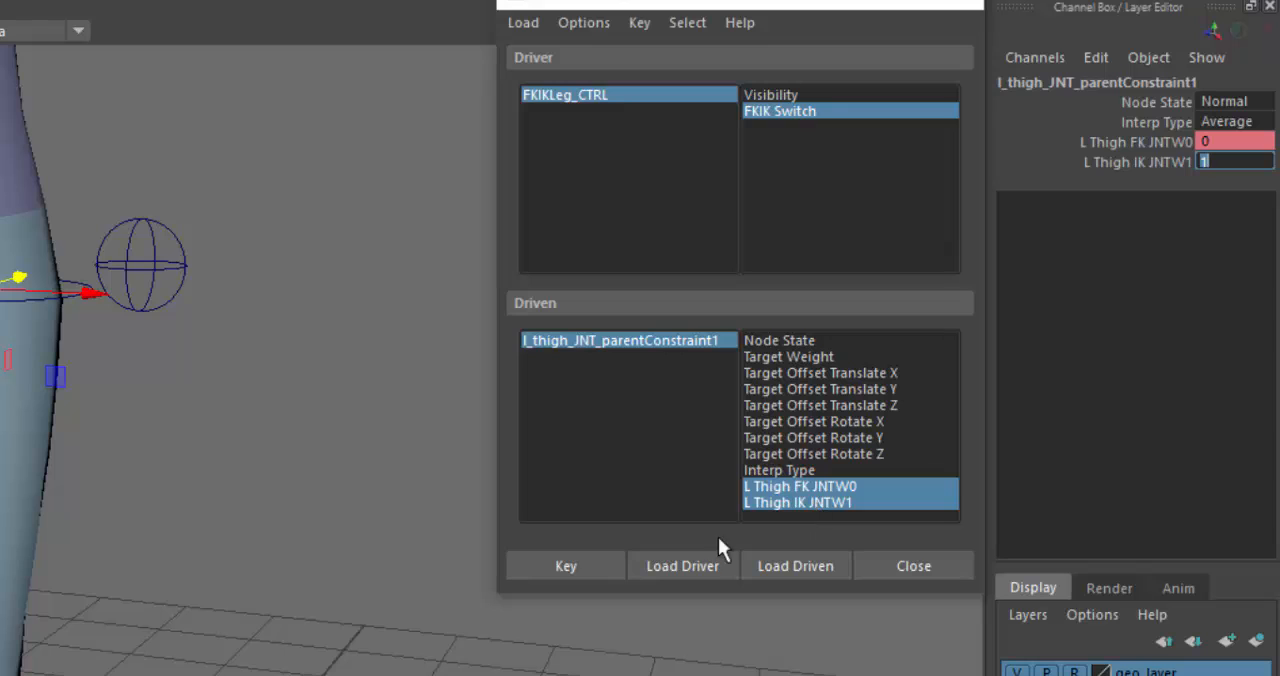
left_click(577, 563)
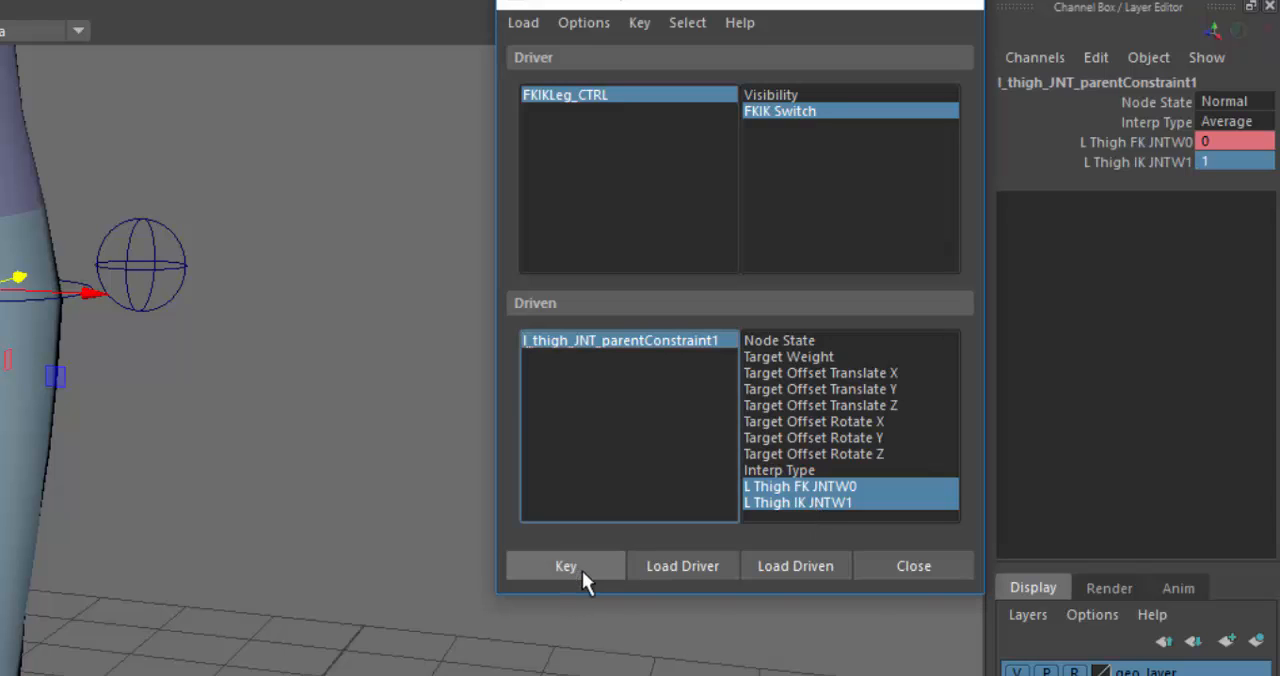
left_click(669, 94)
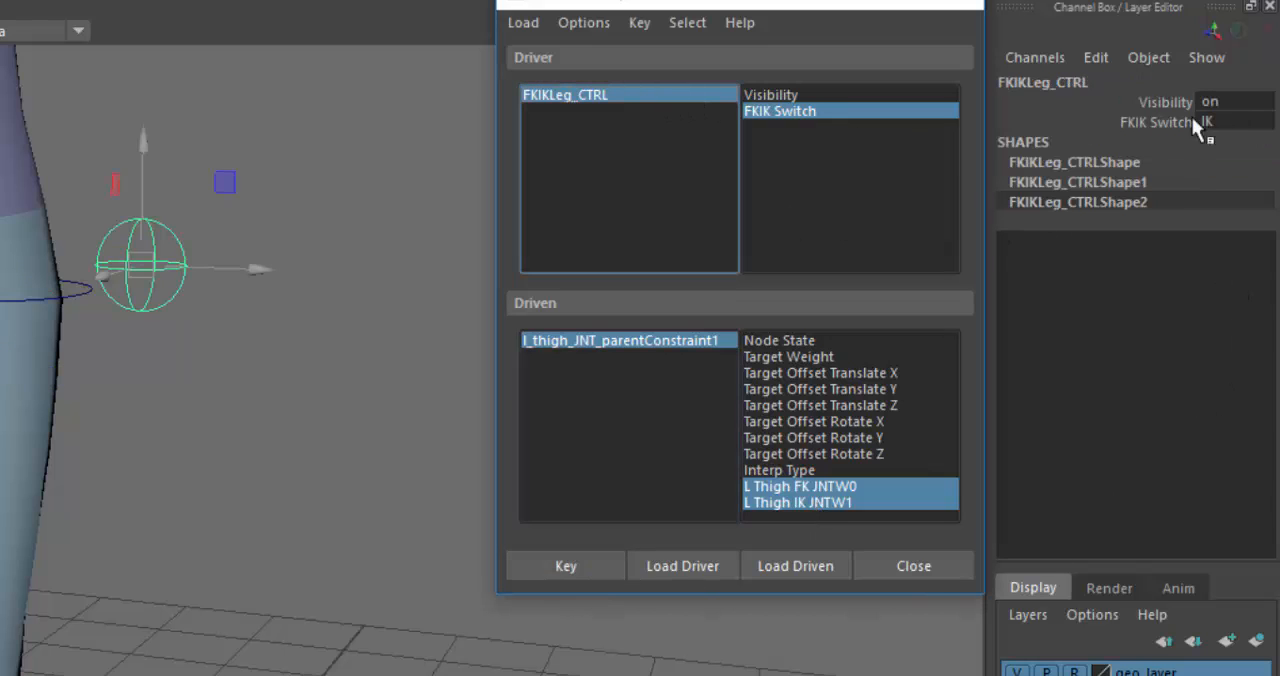
- Test FKIKLeg_CTRL's FKIK Switch at FK and back at IK, checking the thigh constraint's weights
left_click(1238, 120)
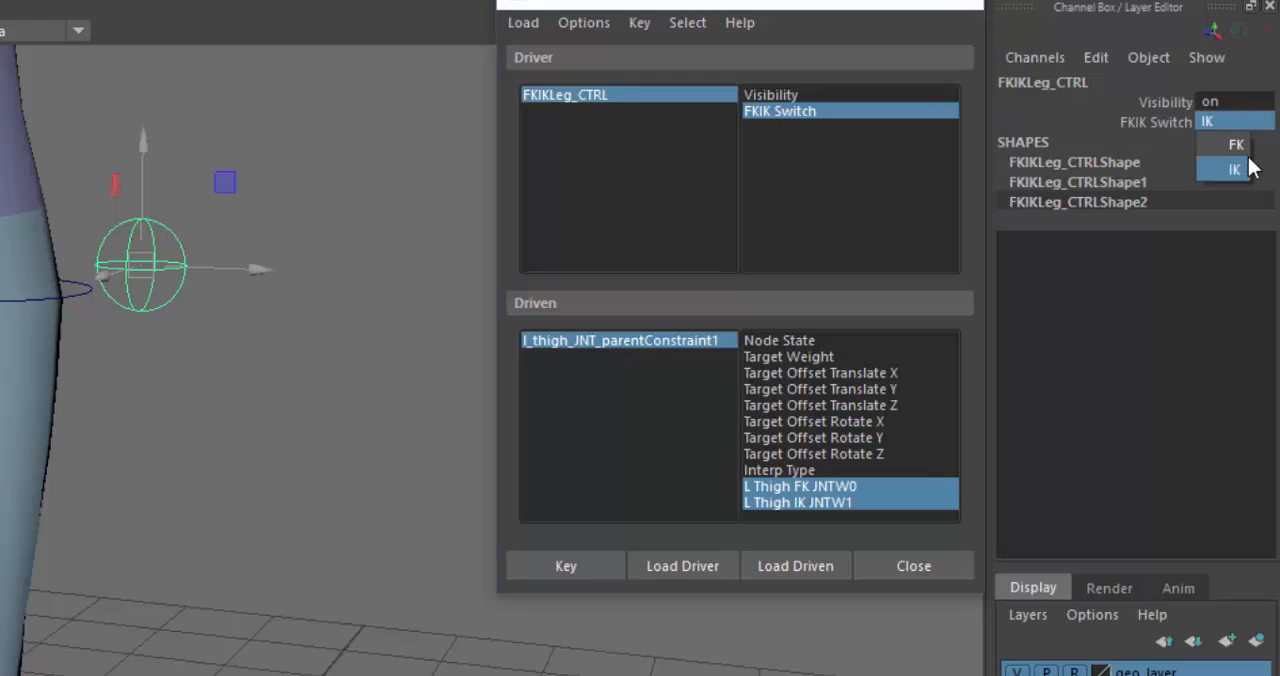
left_click(1232, 146)
left_click(707, 340)
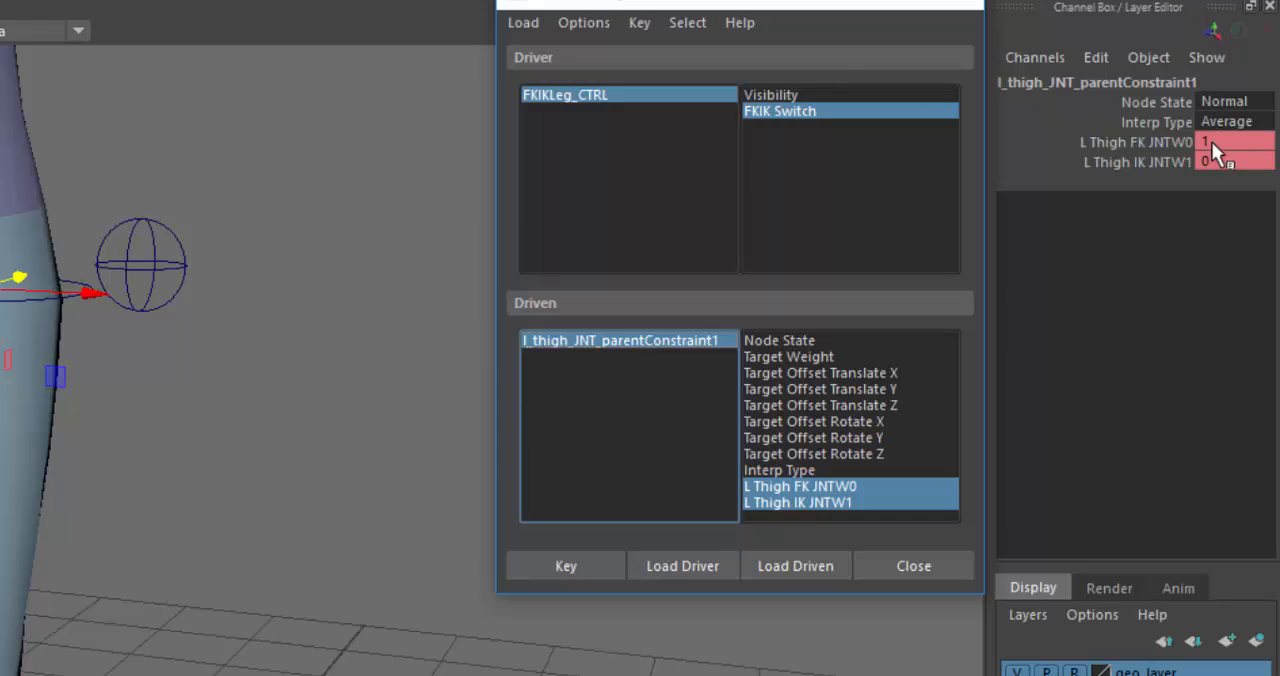
left_click(678, 98)
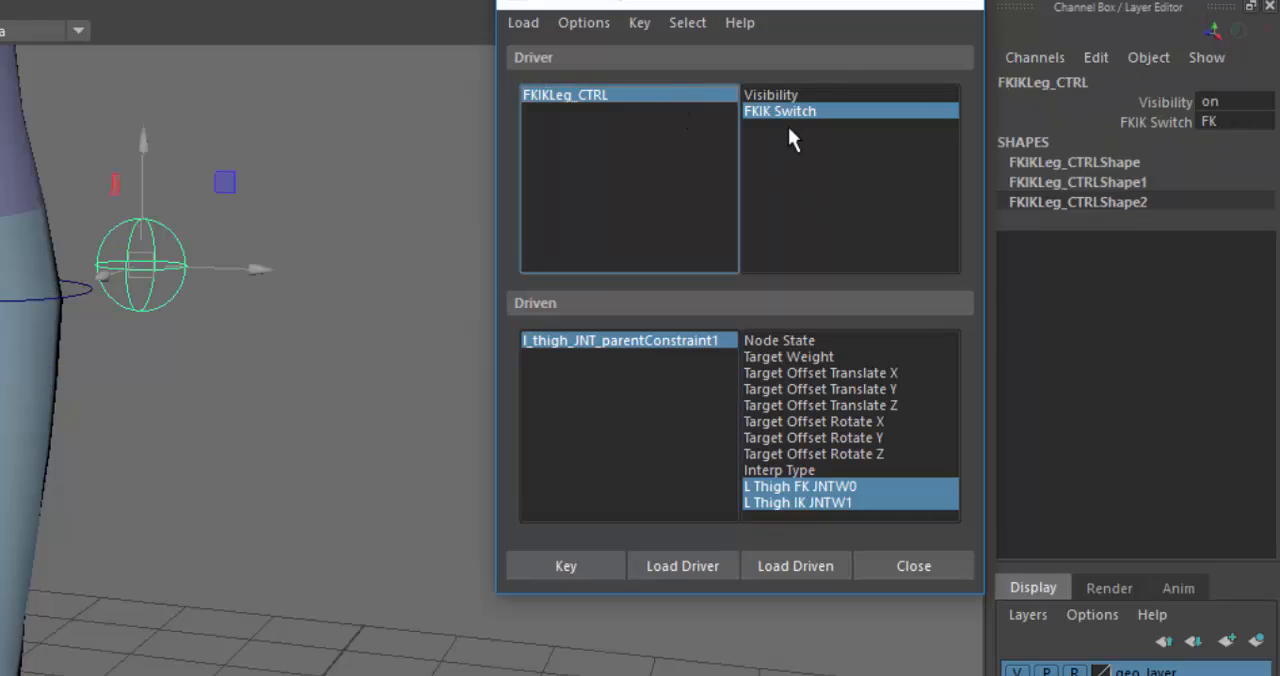
left_click(1228, 122)
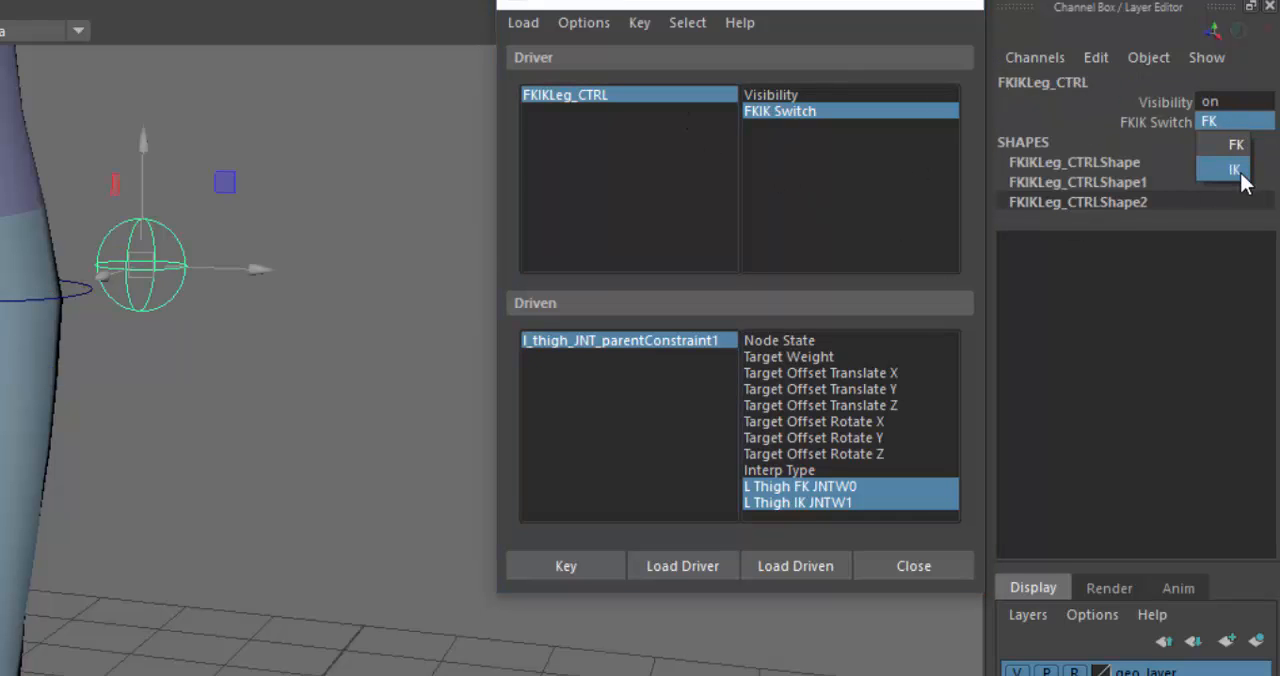
left_click(1236, 170)
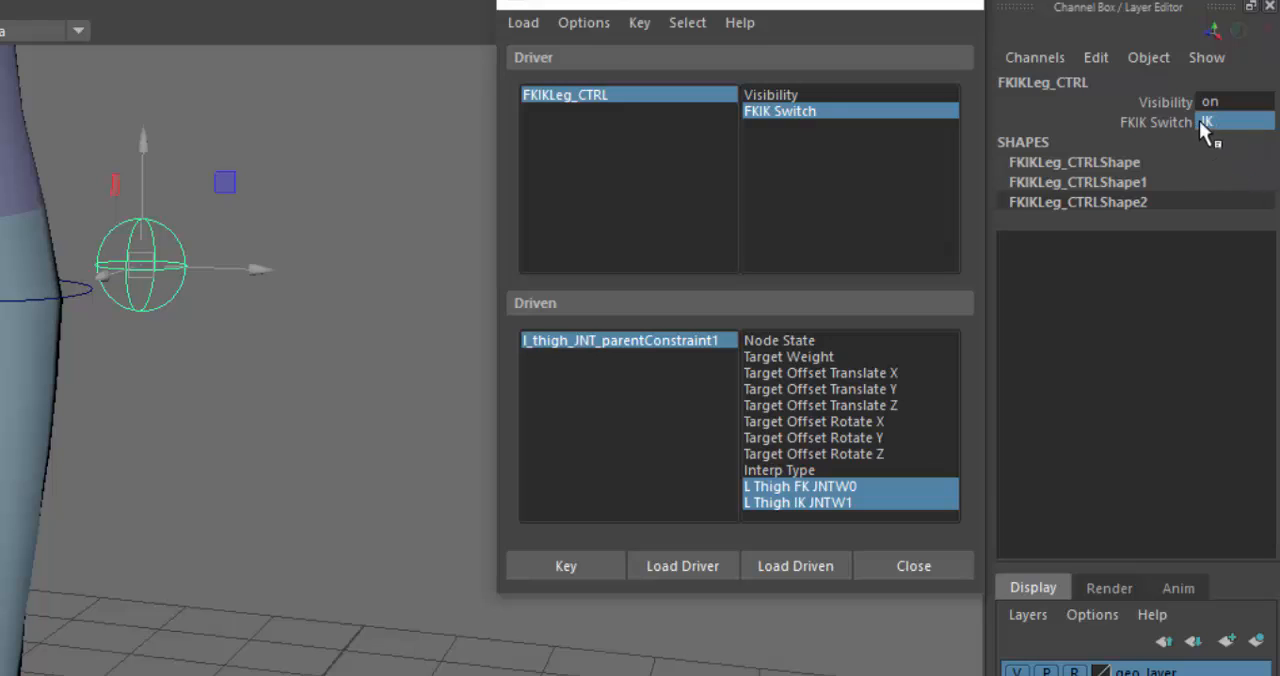
left_click(627, 341)
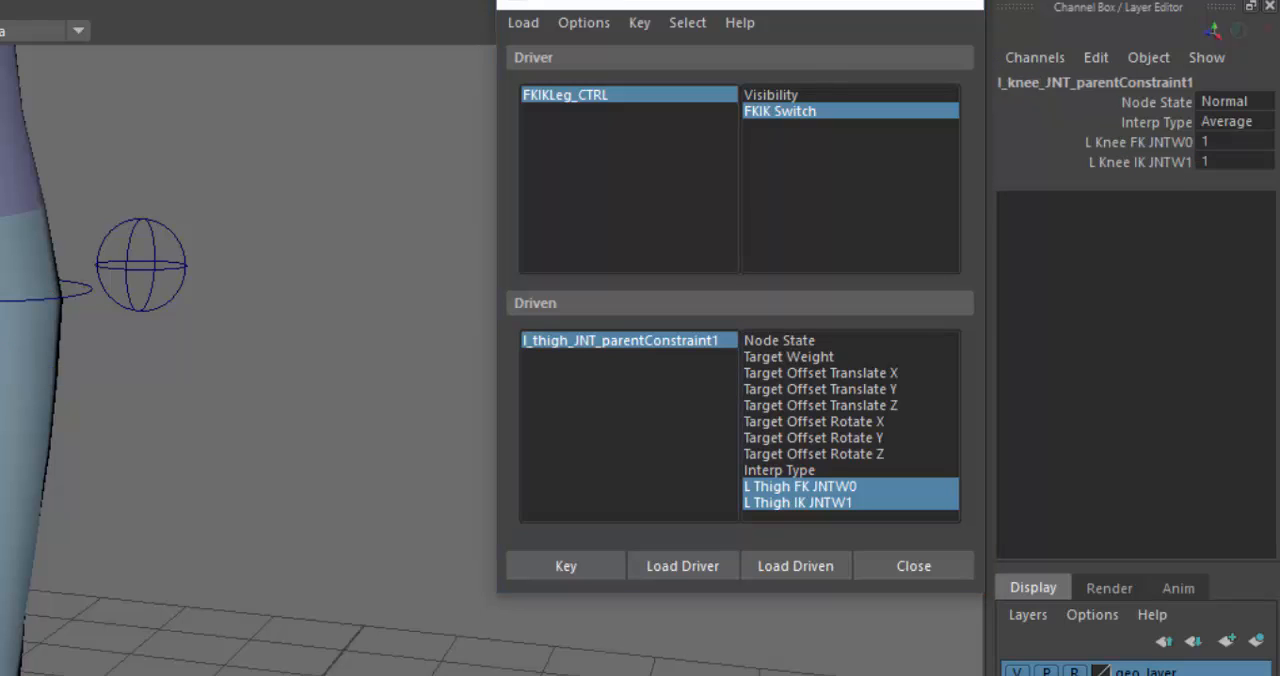
- Load l_knee_JNT_parentConstraint1 as the driven object with its L Knee FK JNTW0 and L Knee IK JNTW1 weights, and set FKIK Switch to FK
left_click(836, 566)
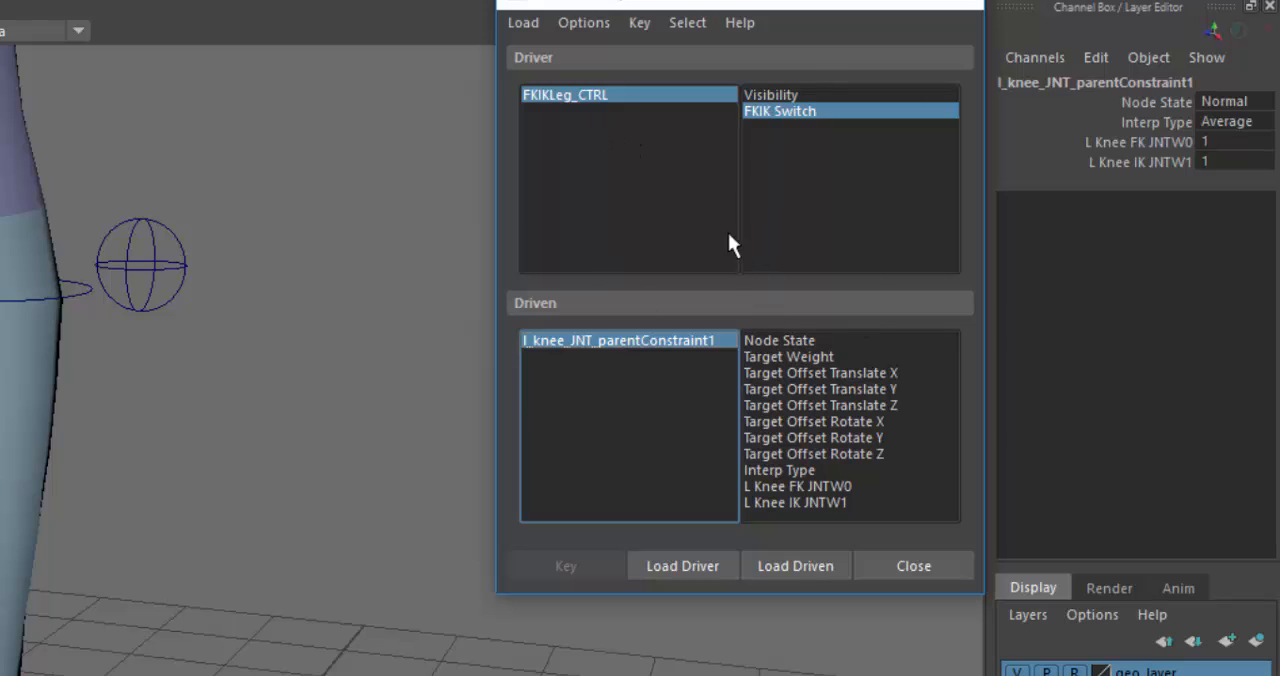
left_click(776, 113)
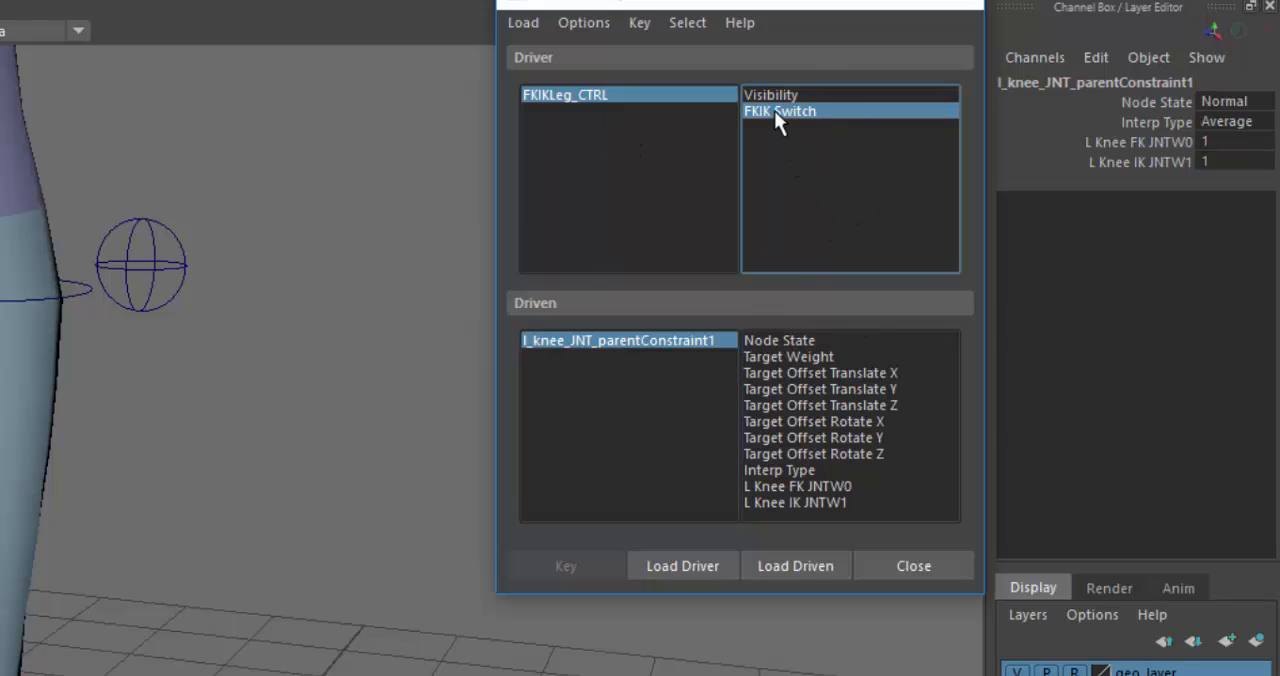
left_click_drag(847, 489, 847, 512)
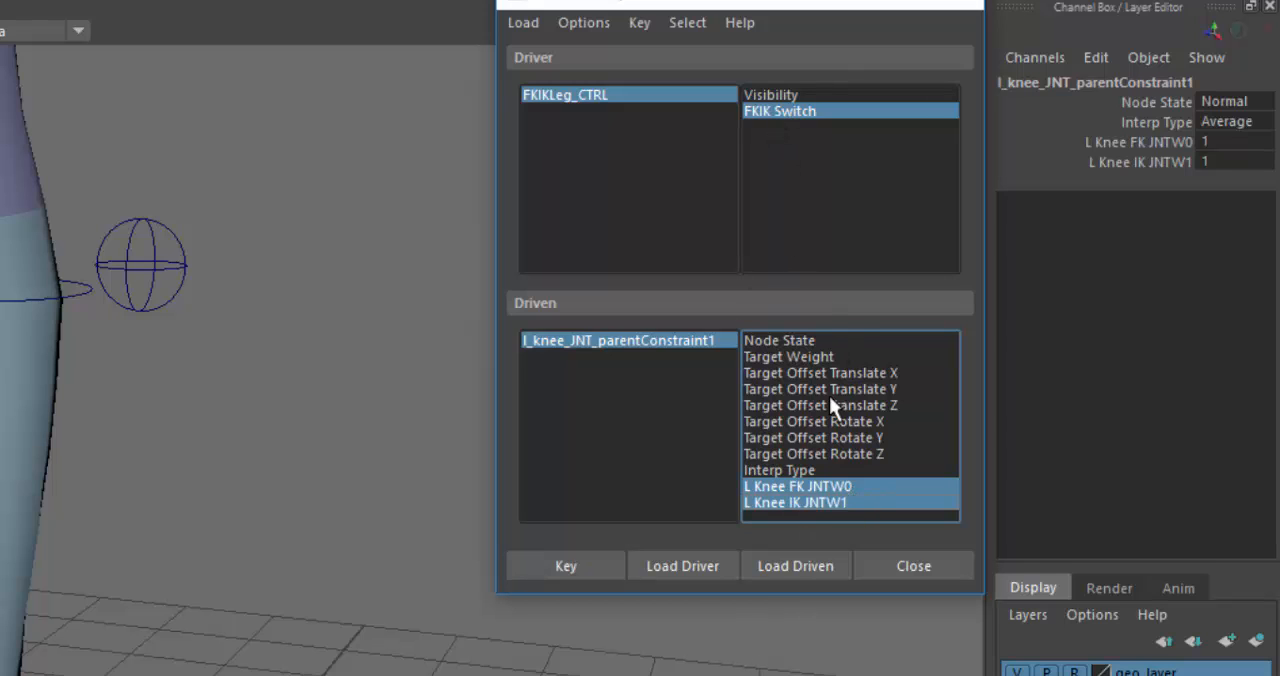
left_click(637, 95)
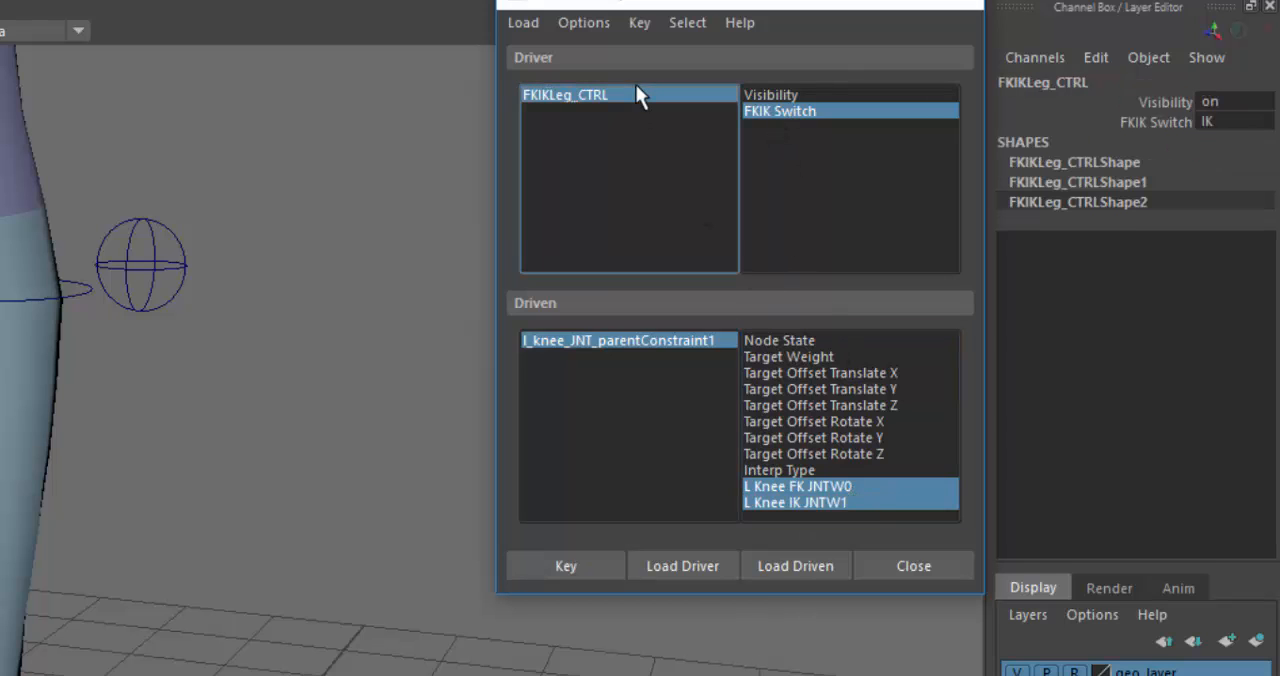
left_click(1237, 120)
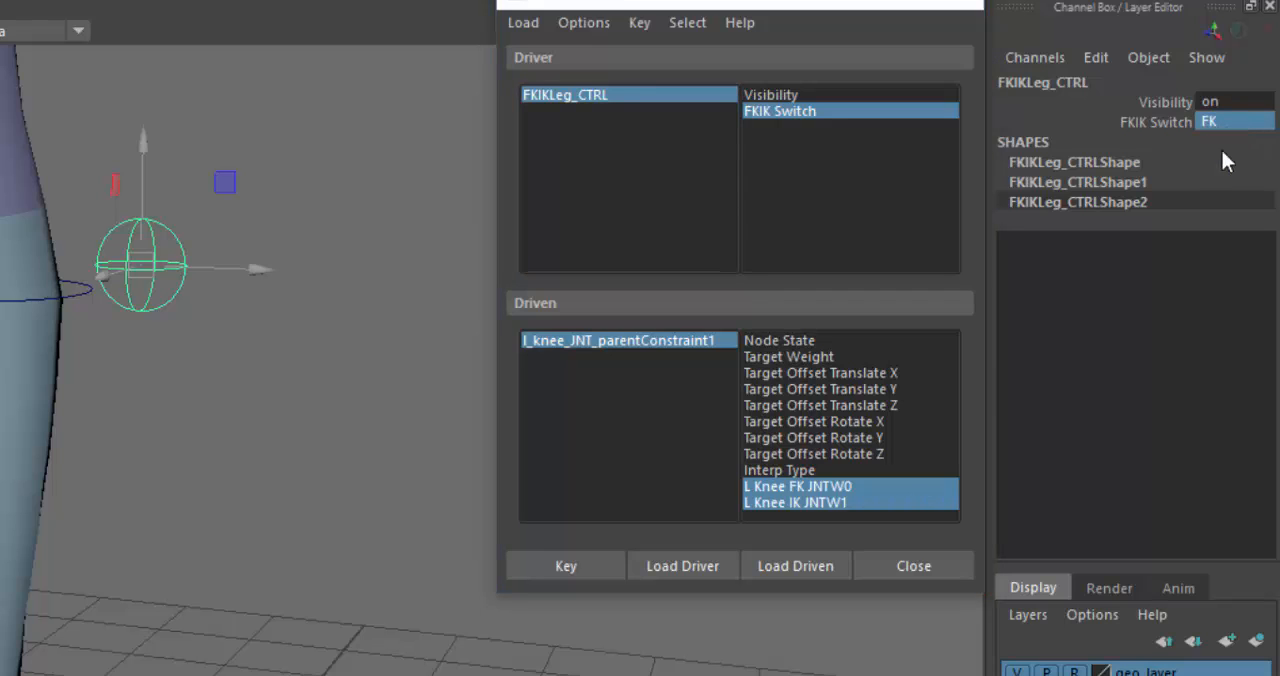
- Set L Knee IK JNTW1 to 0, and key both knee weights for the switch's FK state
left_click(703, 340)
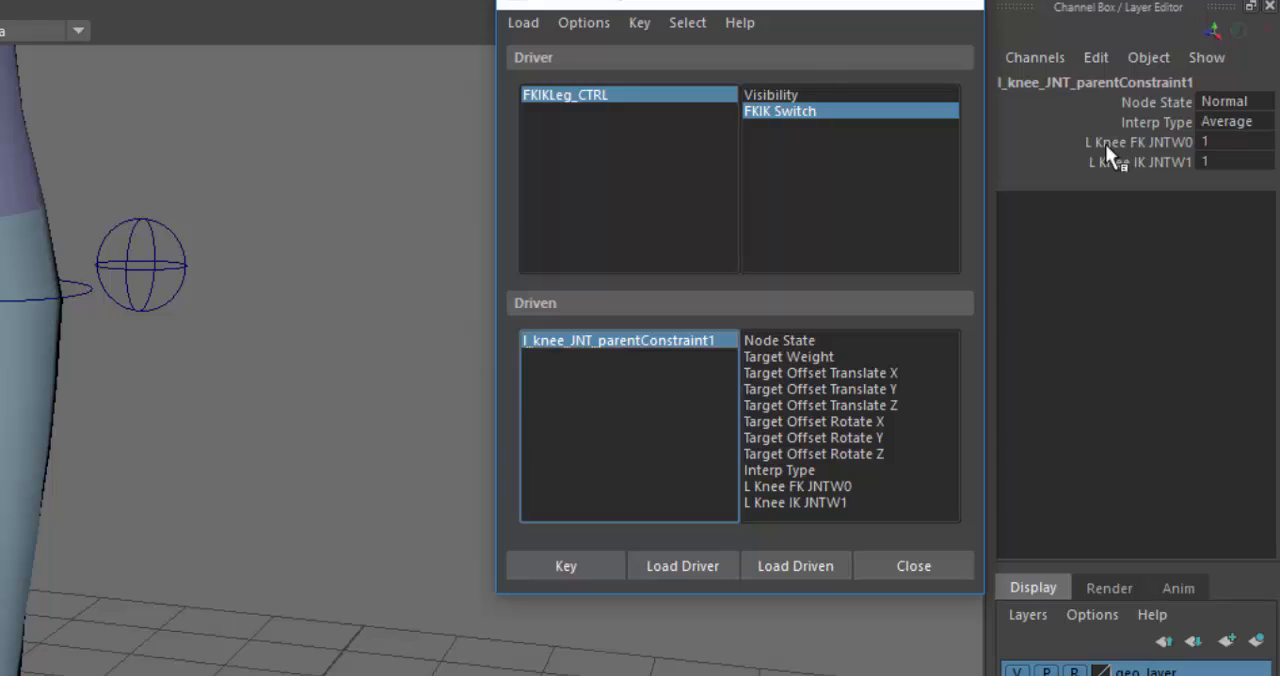
left_click(1235, 163)
type("0")
key("Return")
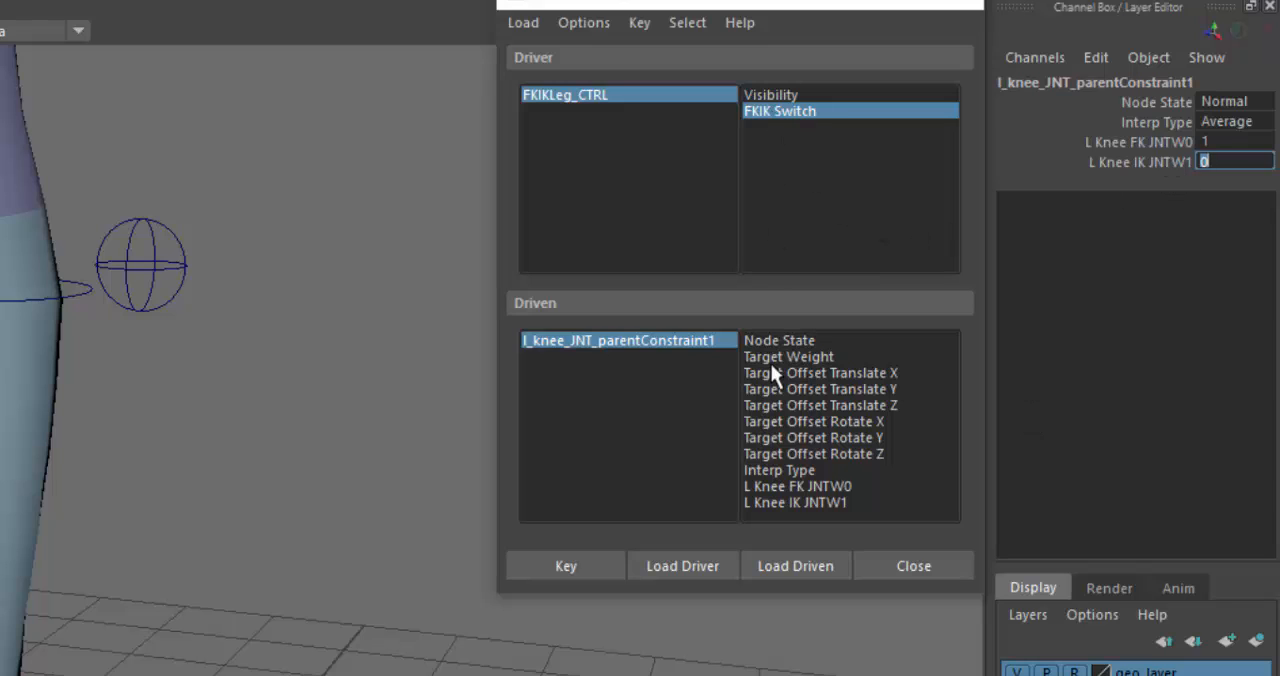
left_click_drag(803, 487, 819, 499)
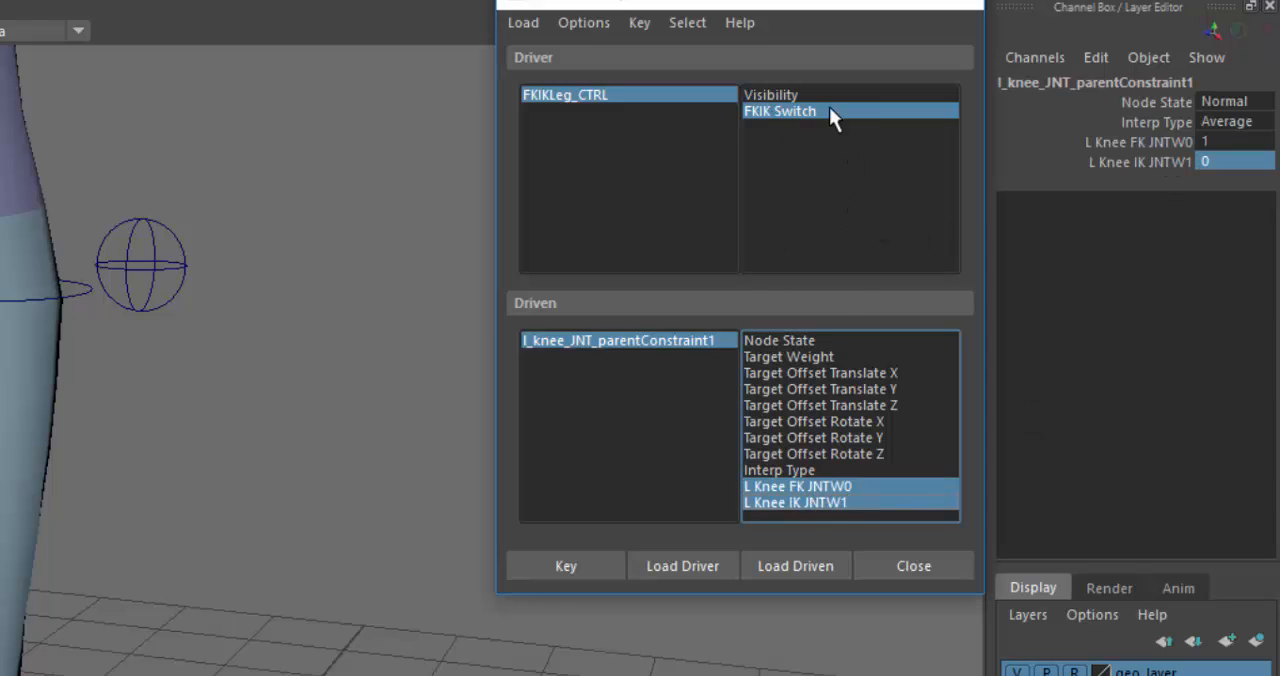
left_click(579, 566)
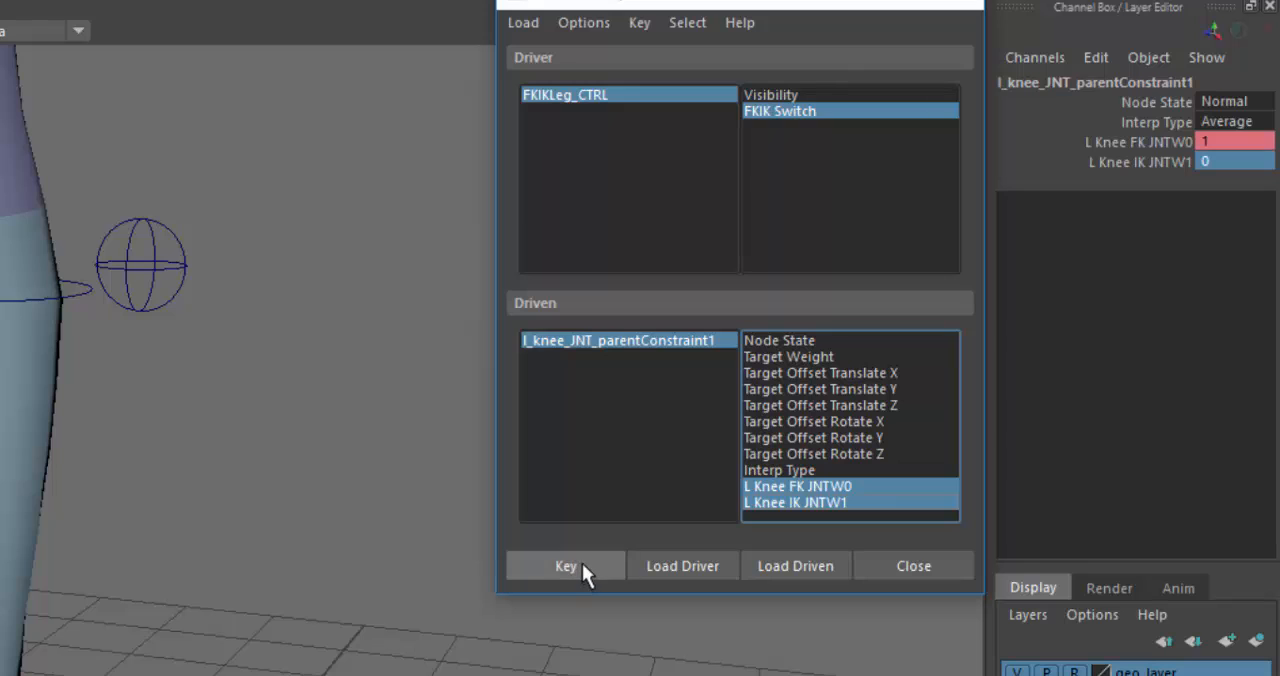
- Set FKIK Switch to IK, L Knee FK JNTW0 to 0 and L Knee IK JNTW1 to 1, and key both knee weights
left_click(607, 94)
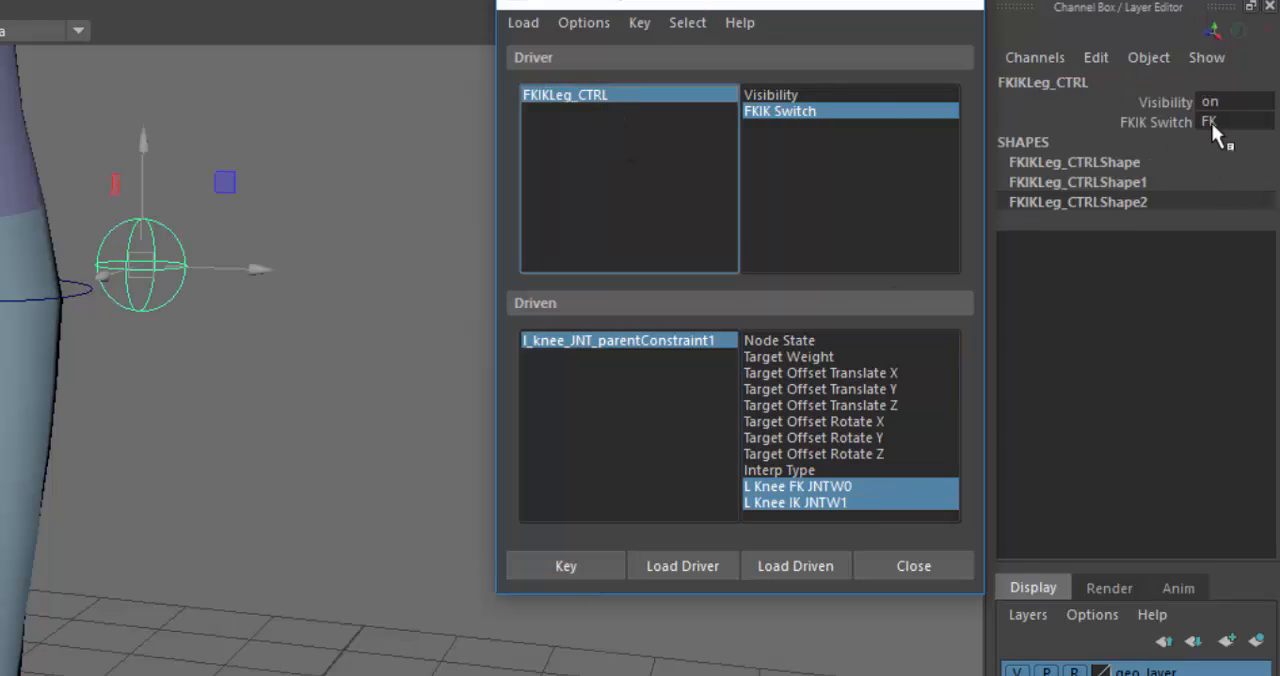
left_click(1215, 114)
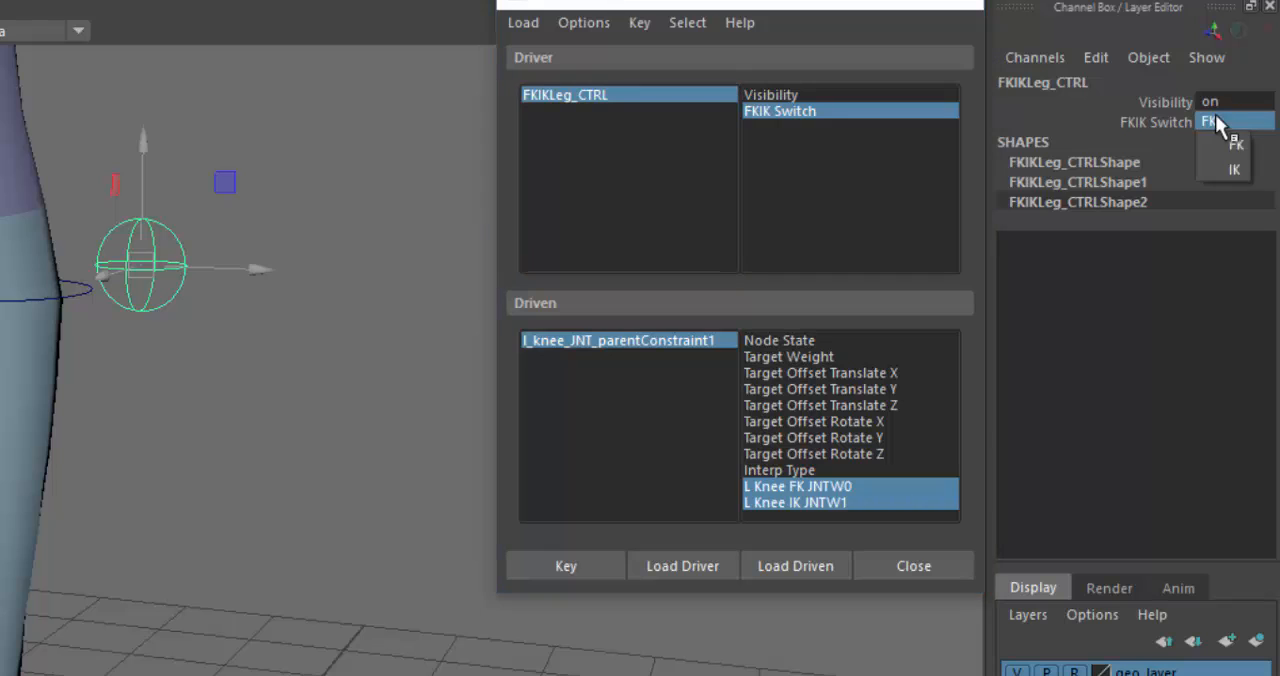
left_click(1235, 171)
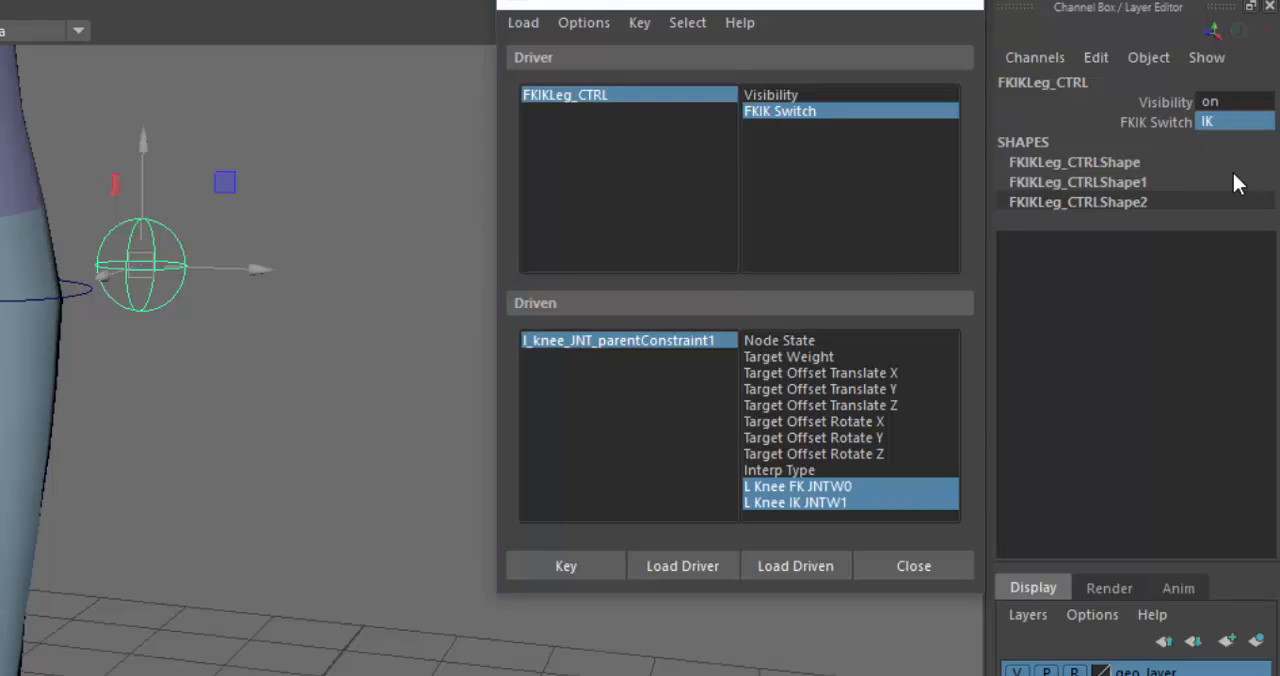
left_click(699, 338)
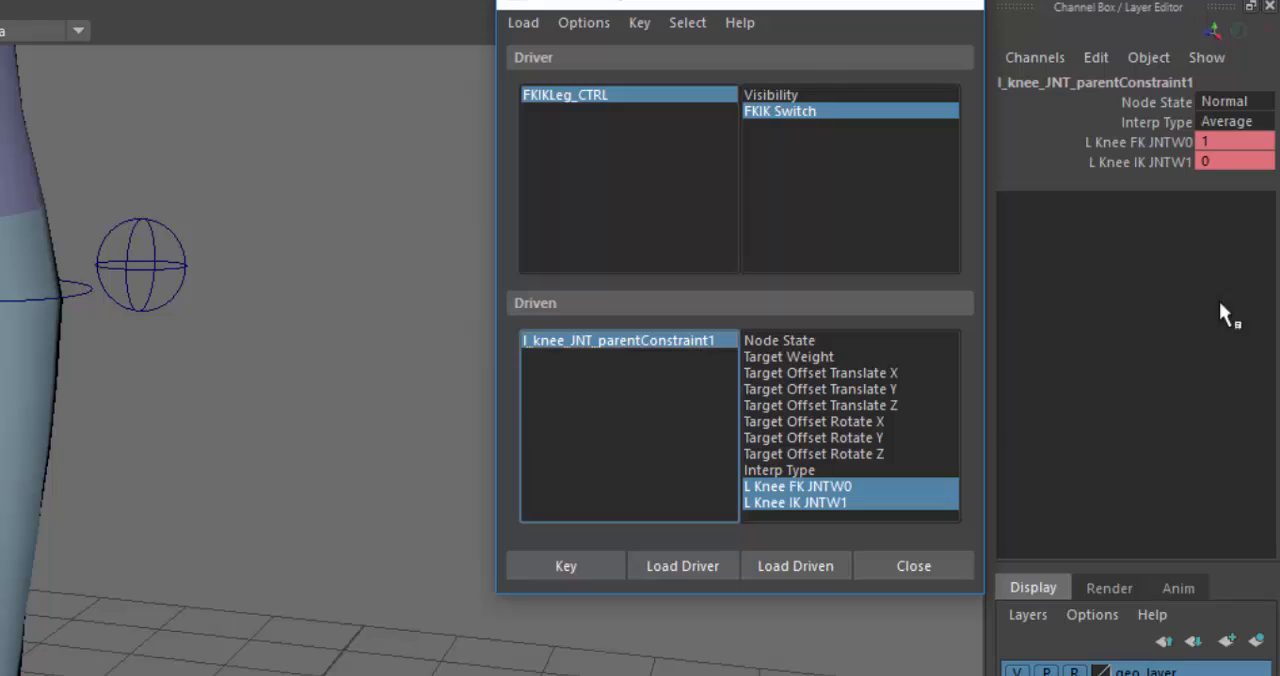
double_click(1214, 141)
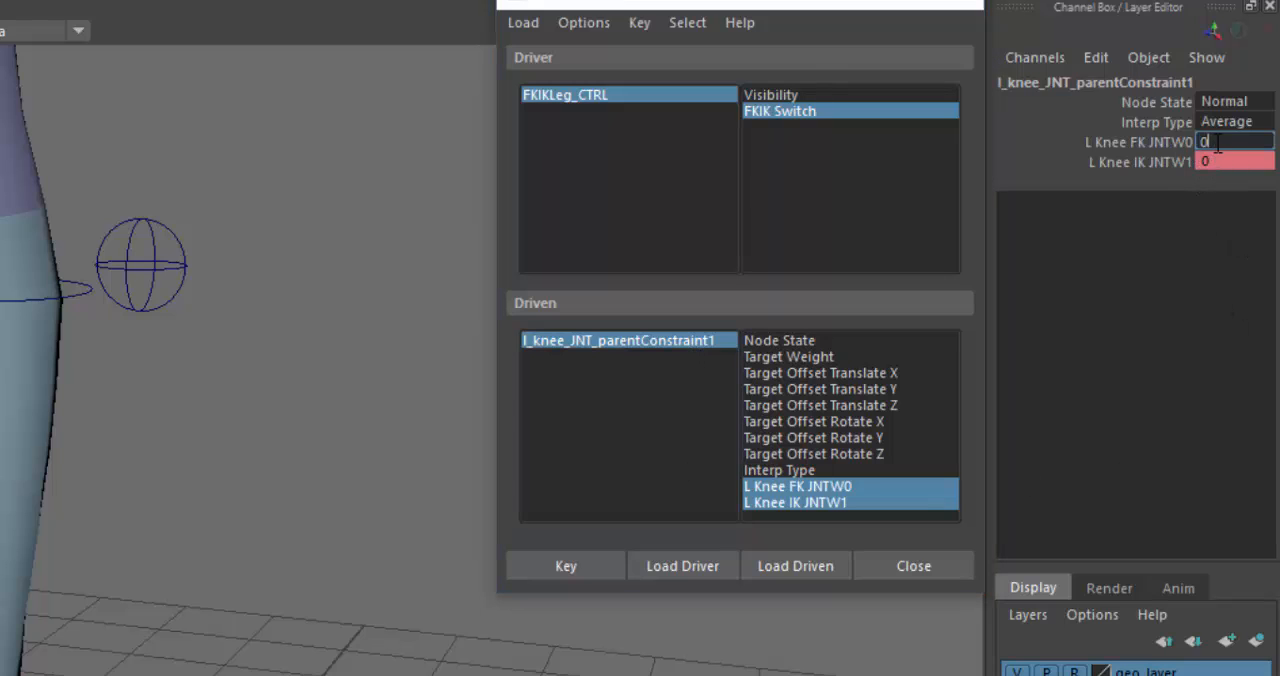
type("0")
left_click(1228, 160)
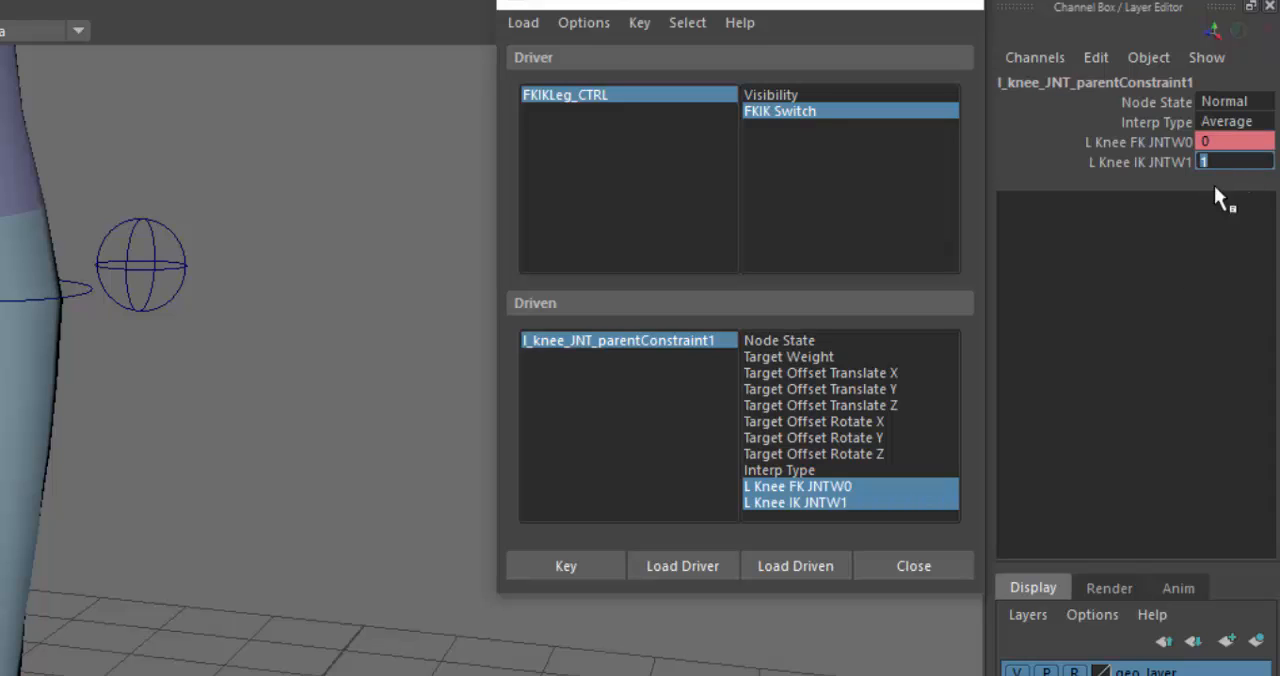
type("1")
left_click(565, 566)
- Test FKIKLeg_CTRL's FKIK Switch at FK and back at IK, checking the knee constraint's weights
left_click(666, 96)
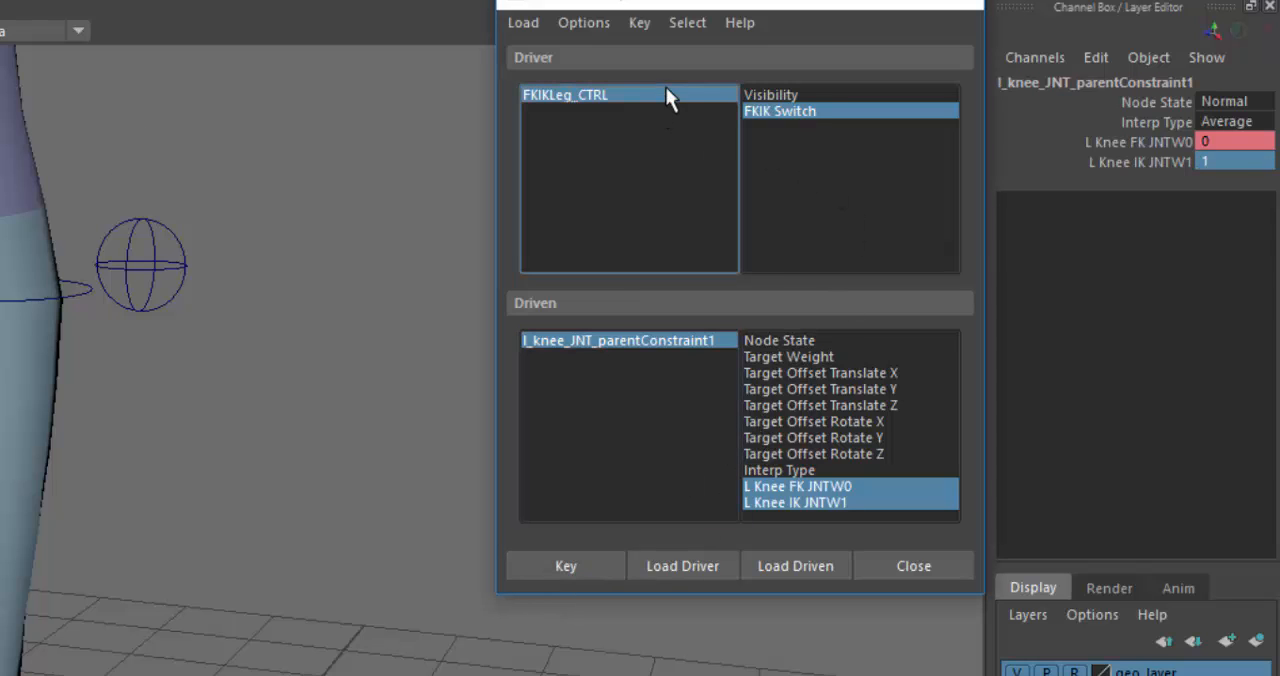
left_click(1224, 120)
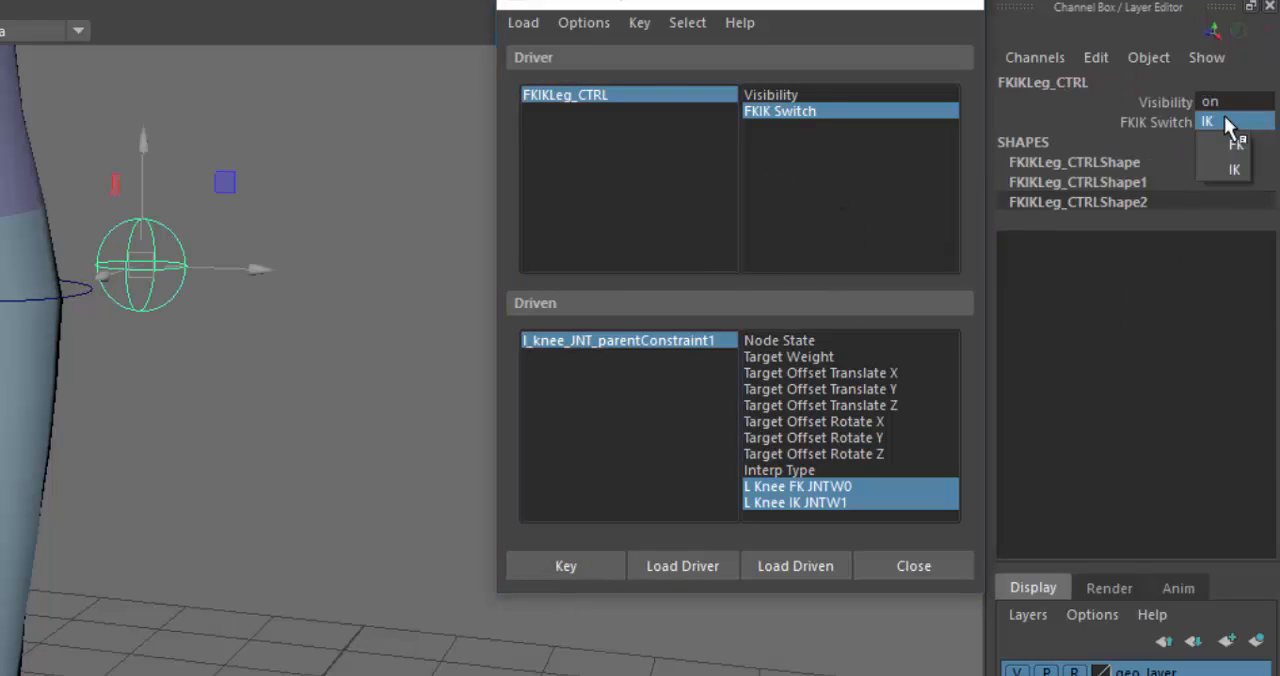
left_click(1232, 140)
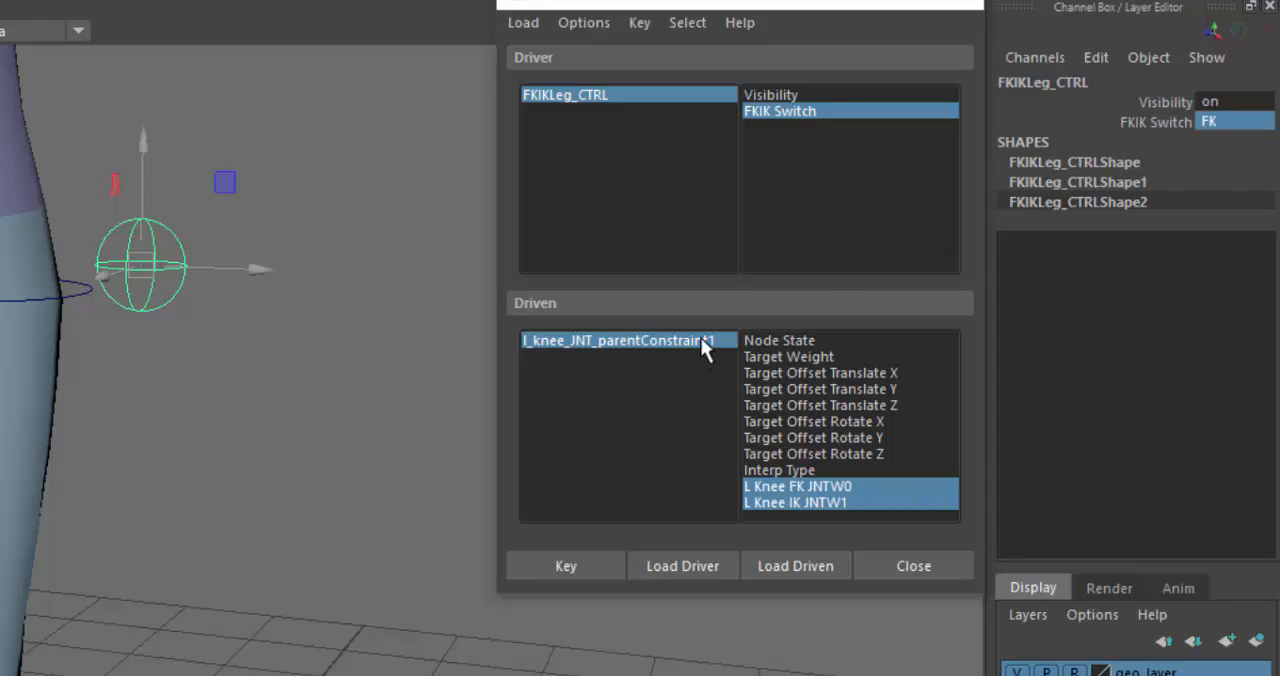
left_click(703, 342)
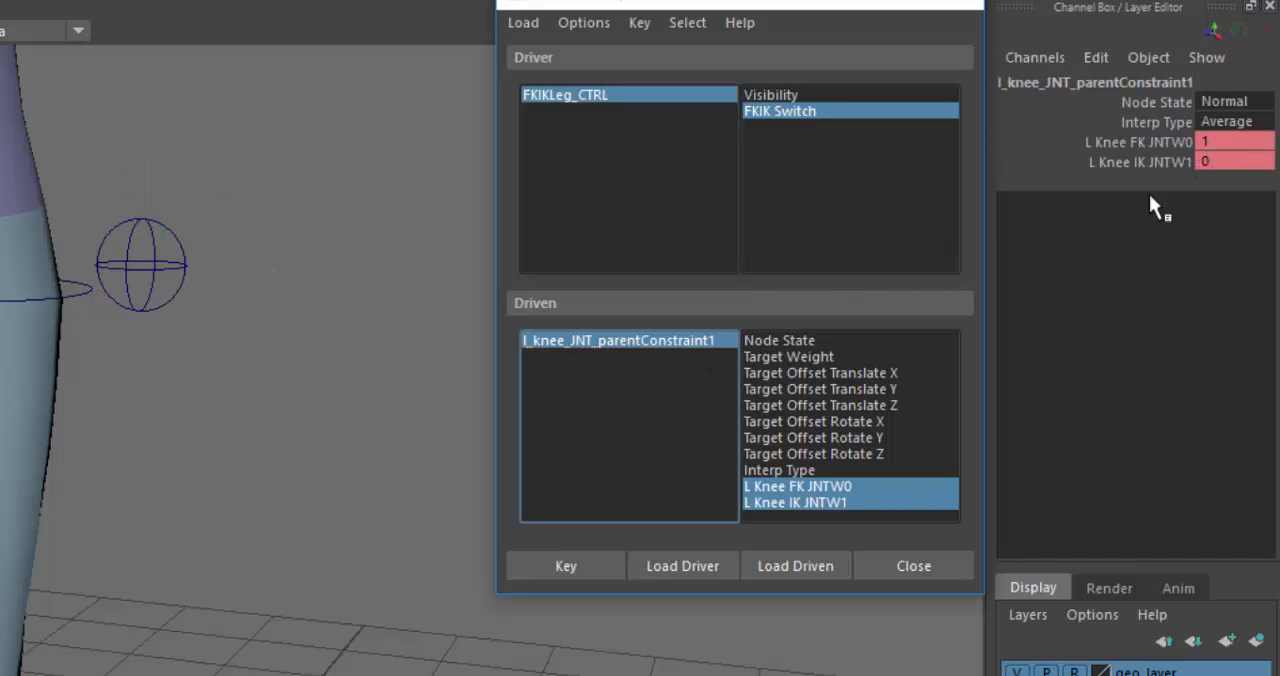
left_click(646, 97)
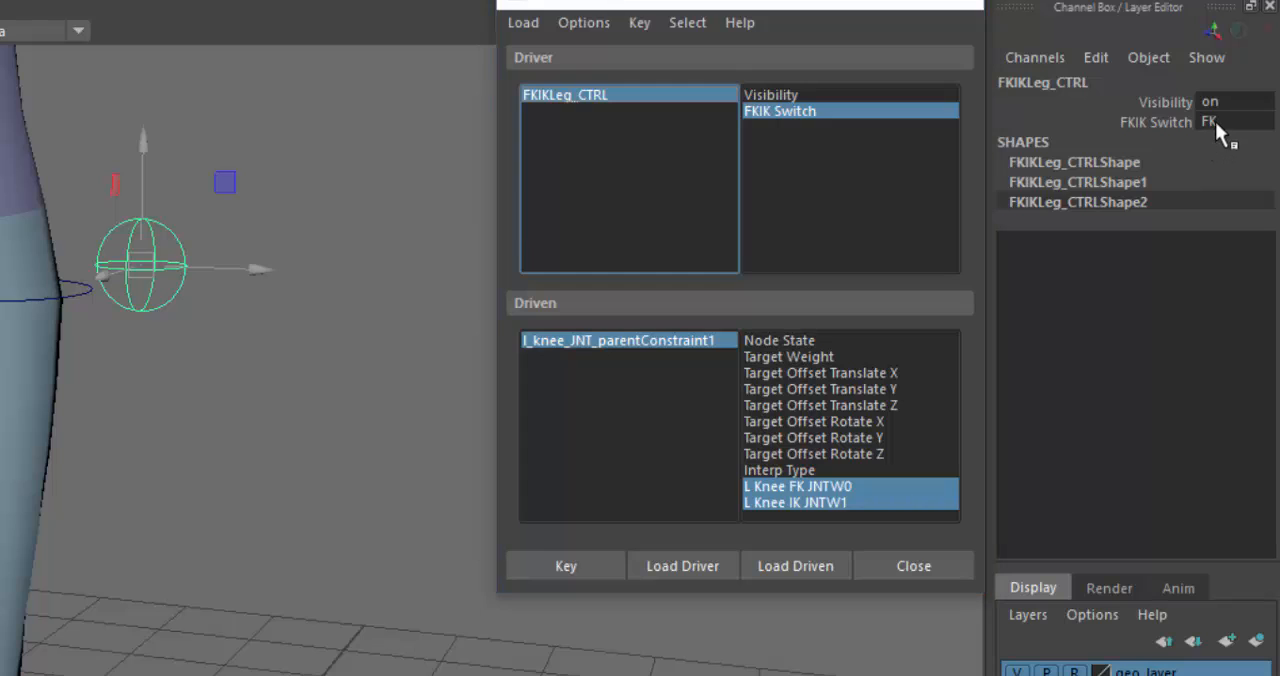
left_click(1215, 121)
left_click(1236, 168)
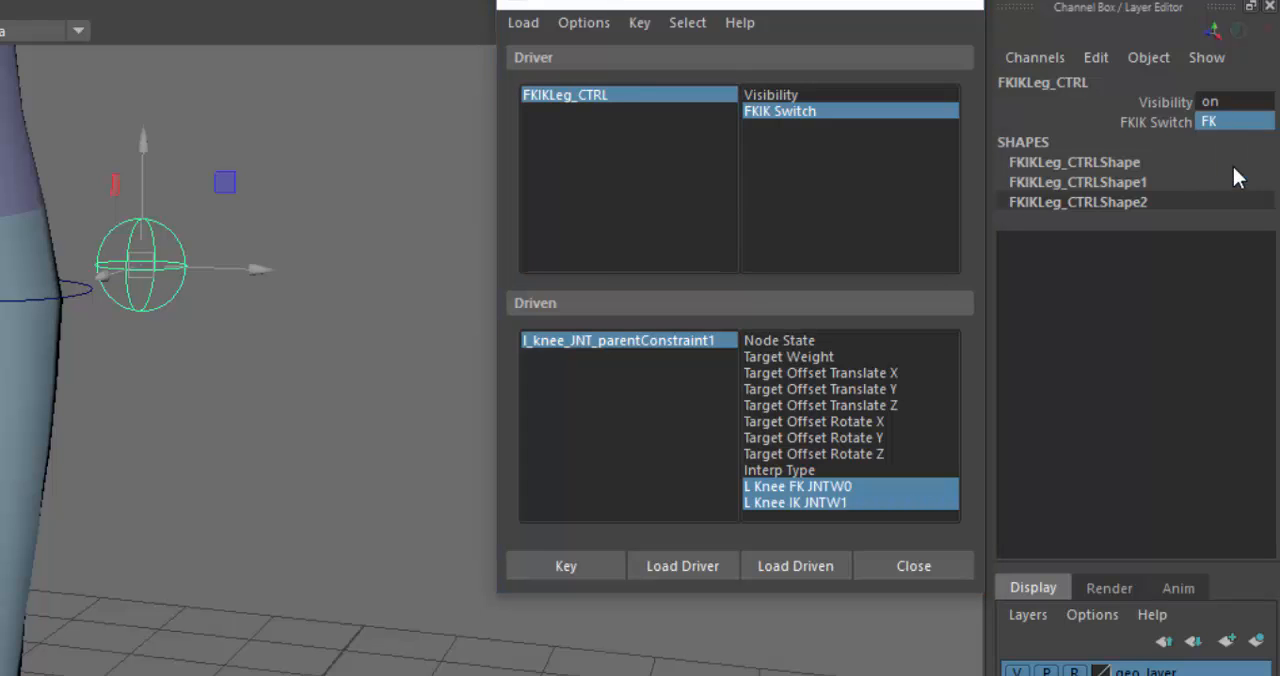
left_click(700, 342)
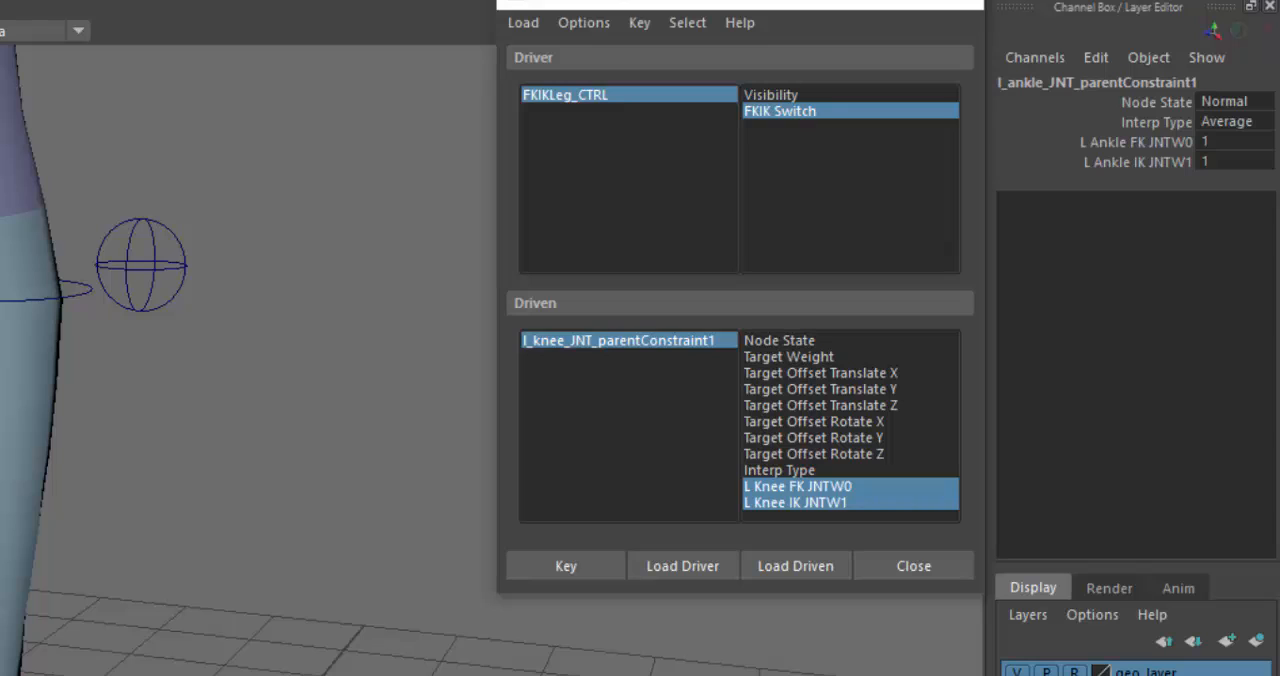
- Load l_ankle_JNT_parentConstraint1 as the driven object, and set FKIKLeg_CTRL's FKIK Switch to IK
left_click(799, 563)
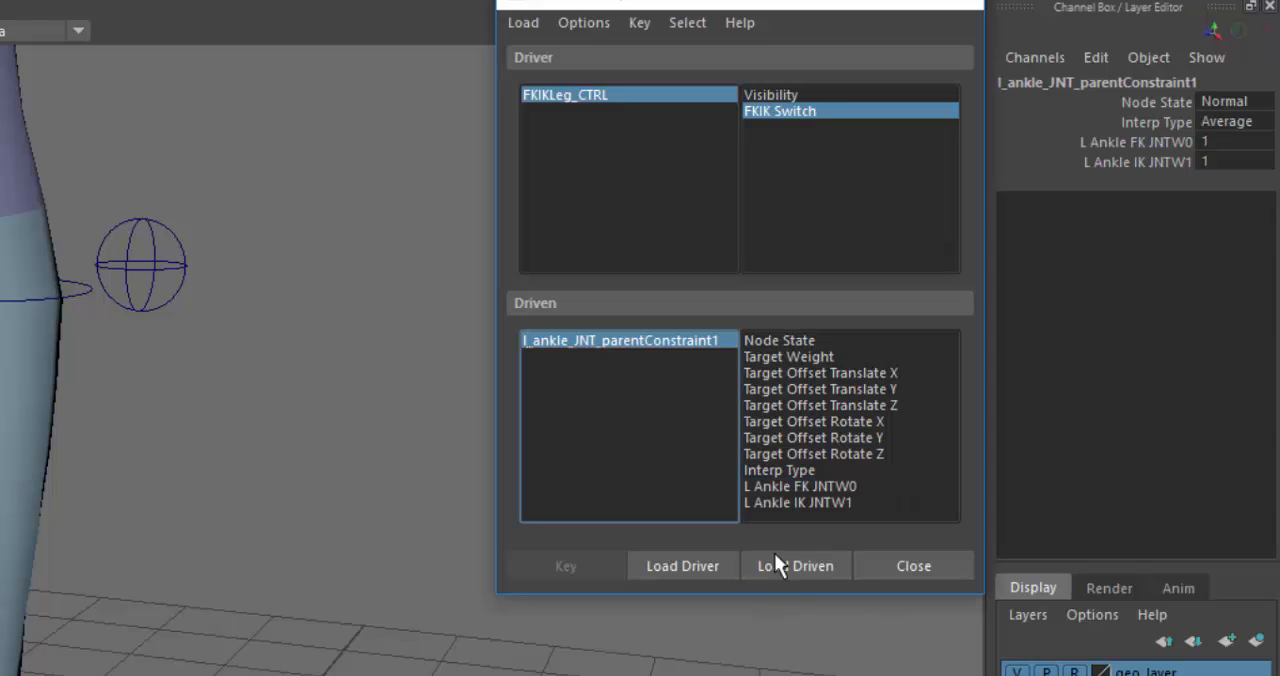
left_click(660, 92)
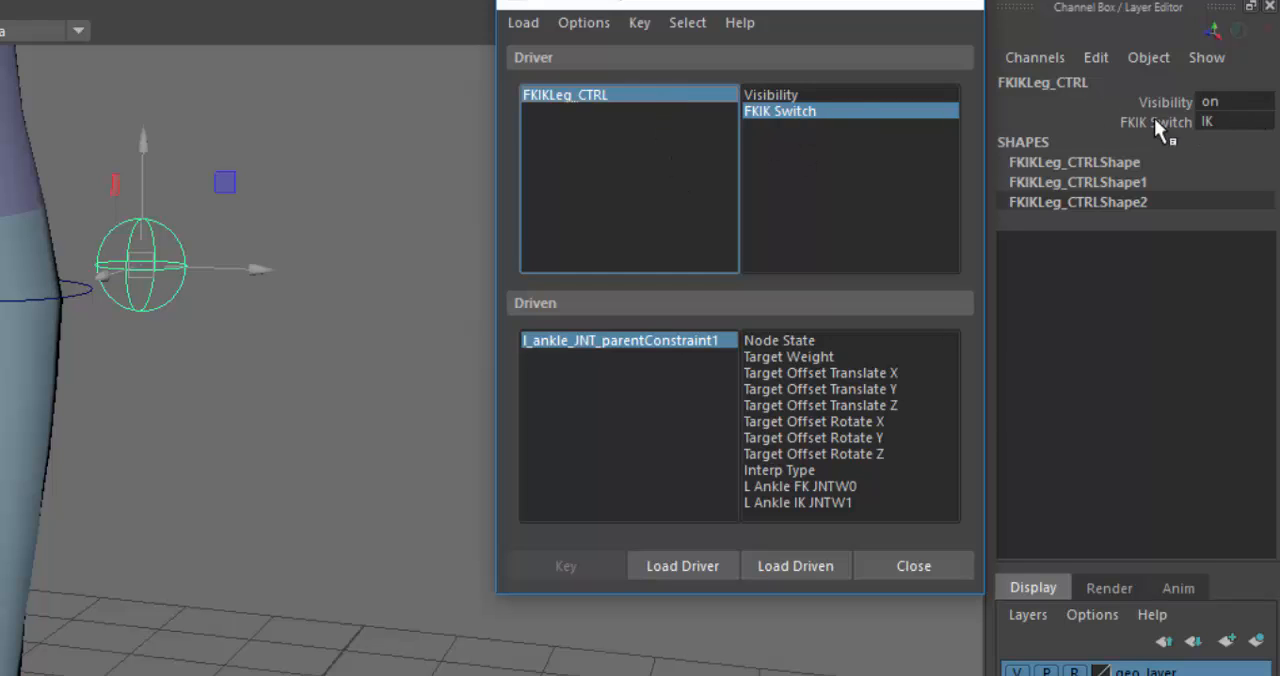
left_click(1237, 122)
left_click(1235, 122)
left_click(1237, 170)
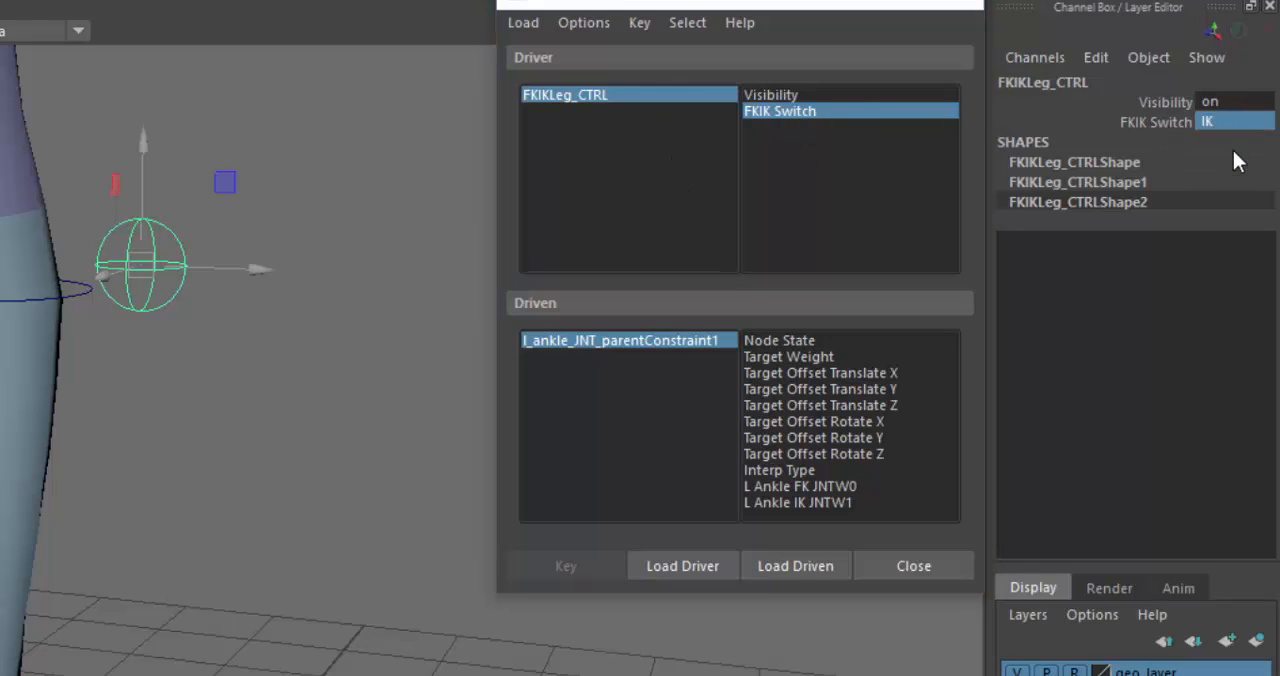
- Set L Ankle IK JNTW1 to 0, and key both ankle weights for the switch's FK state
left_click(609, 342)
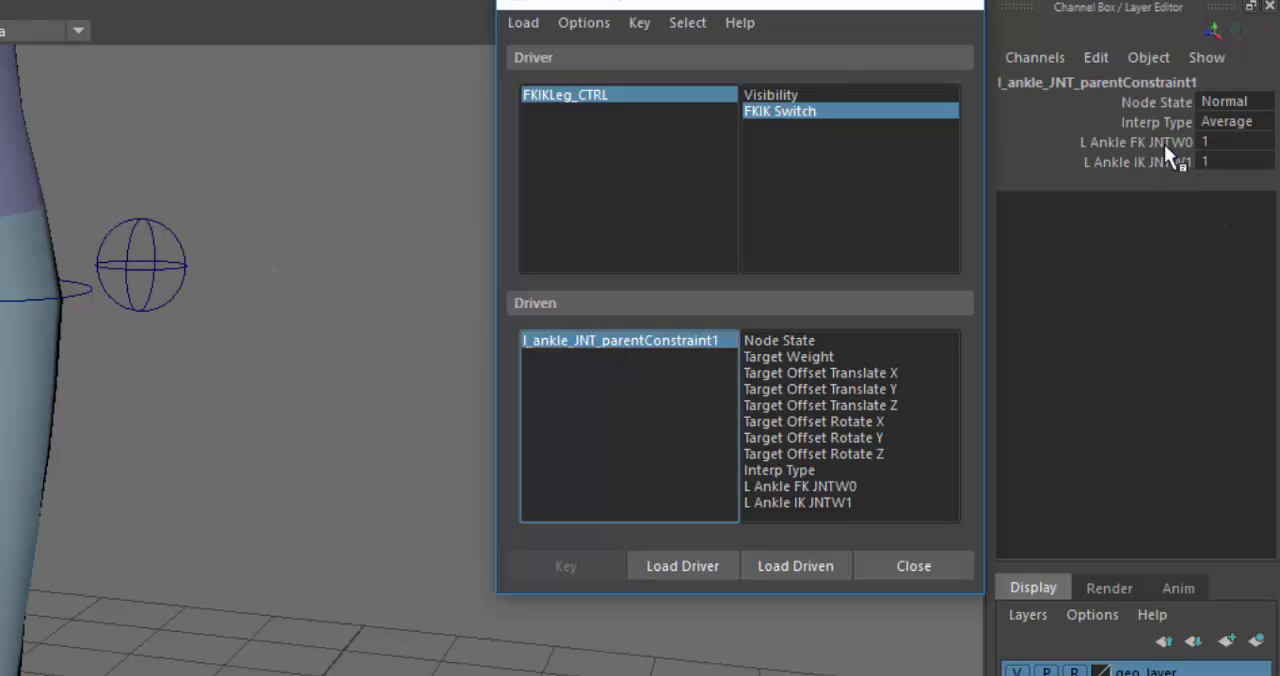
double_click(1221, 165)
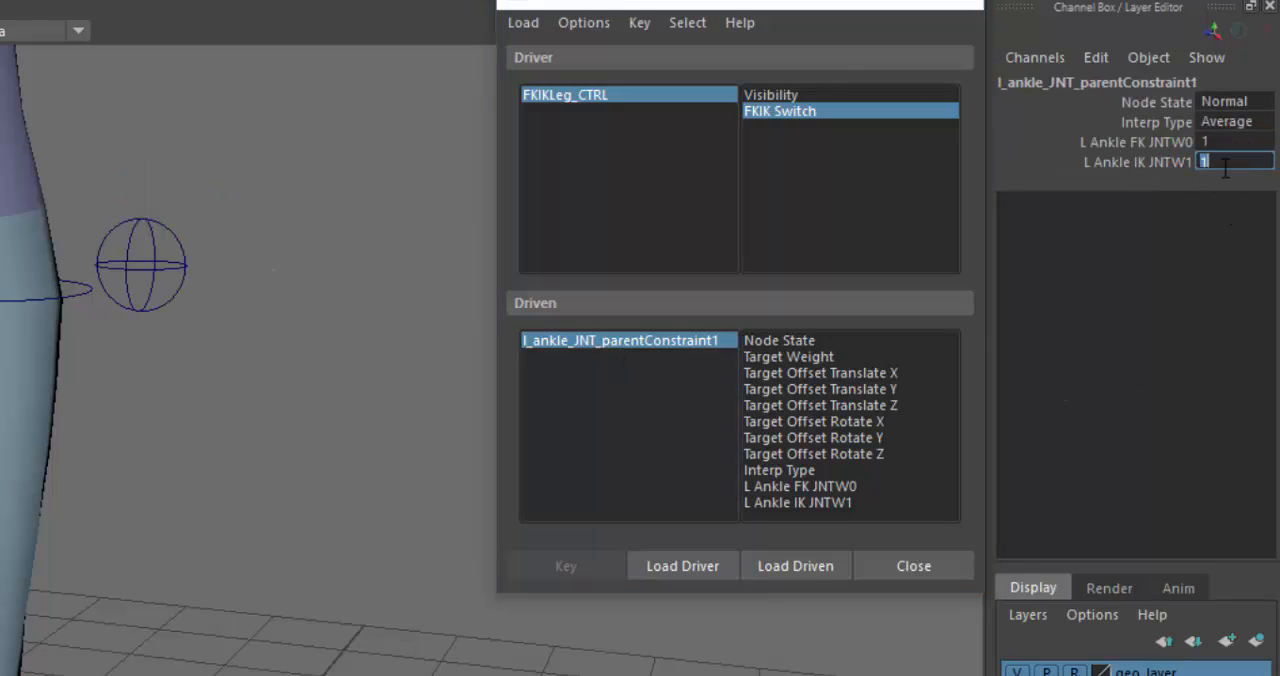
type("0")
left_click(798, 488)
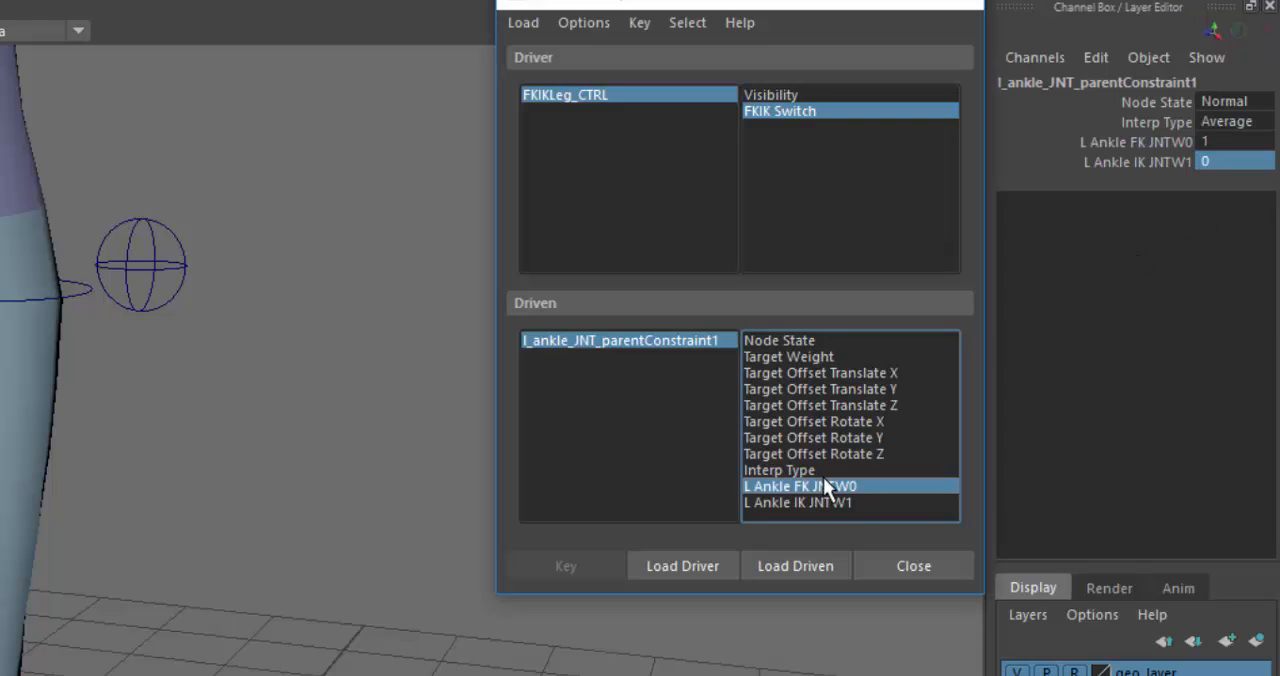
left_click(828, 498, "shift")
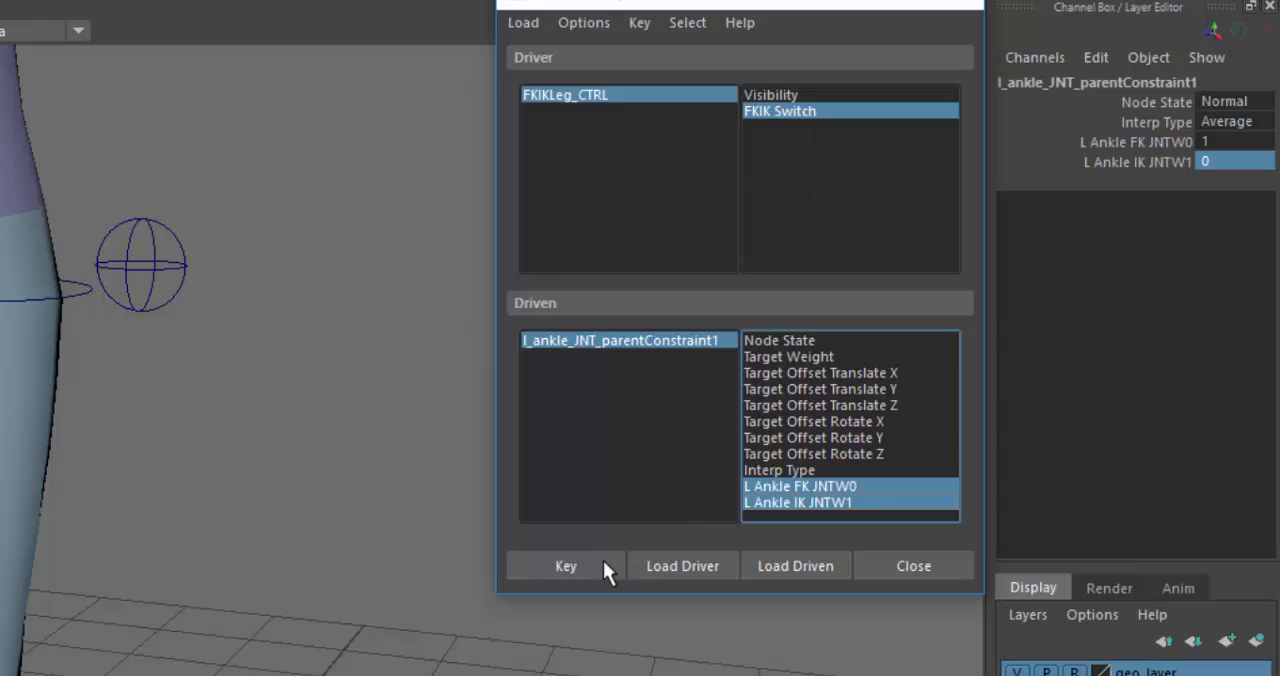
left_click(593, 565)
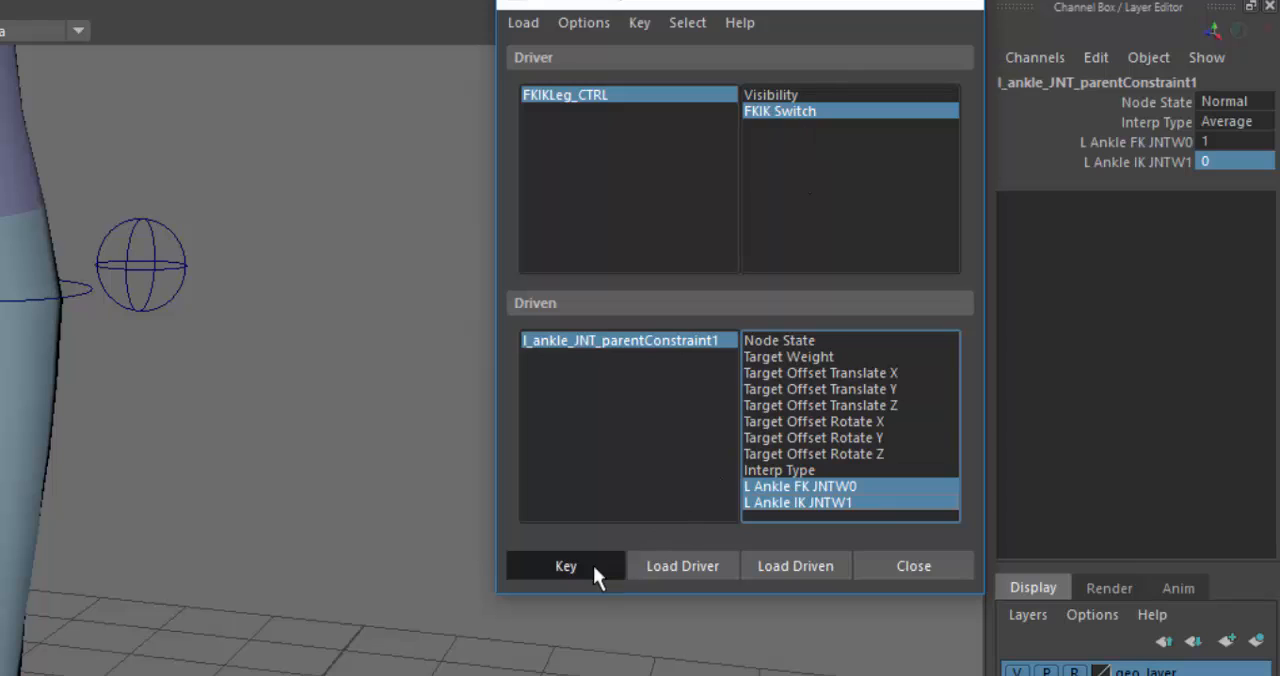
- Set FKIK Switch to IK, L Ankle FK JNTW0 to 0 and L Ankle IK JNTW1 to 1, and key both ankle weights
left_click(663, 96)
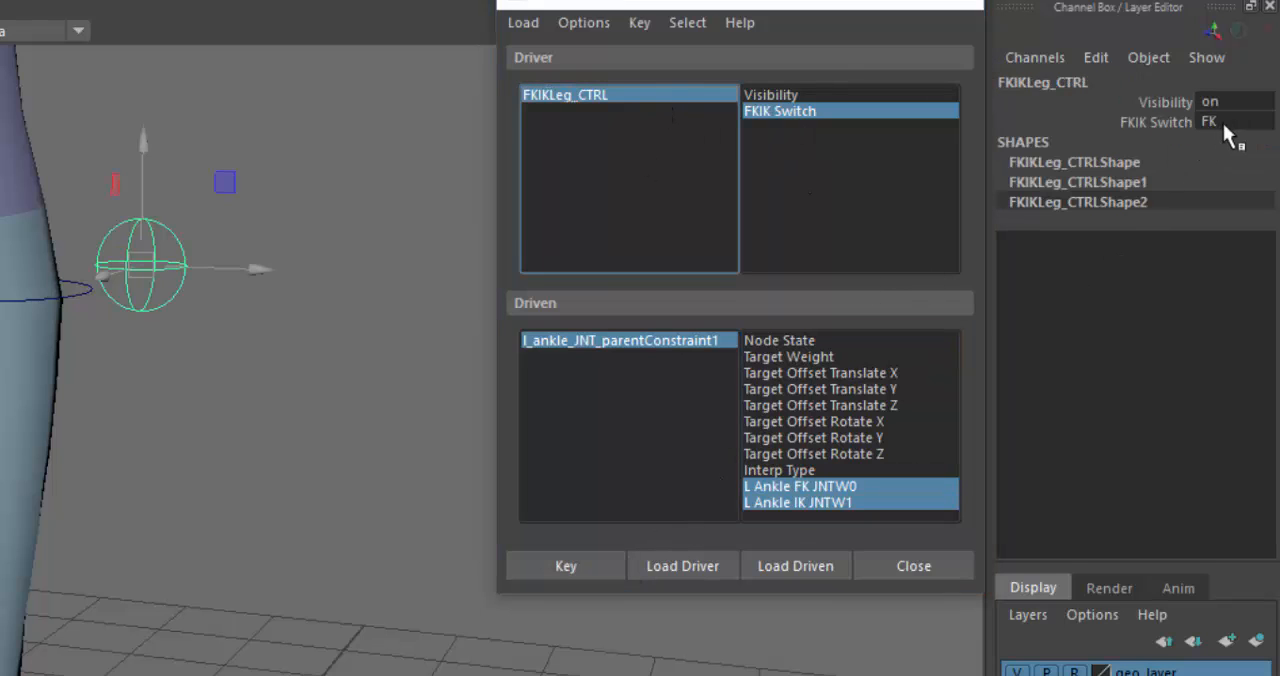
left_click(1223, 123)
left_click(1232, 172)
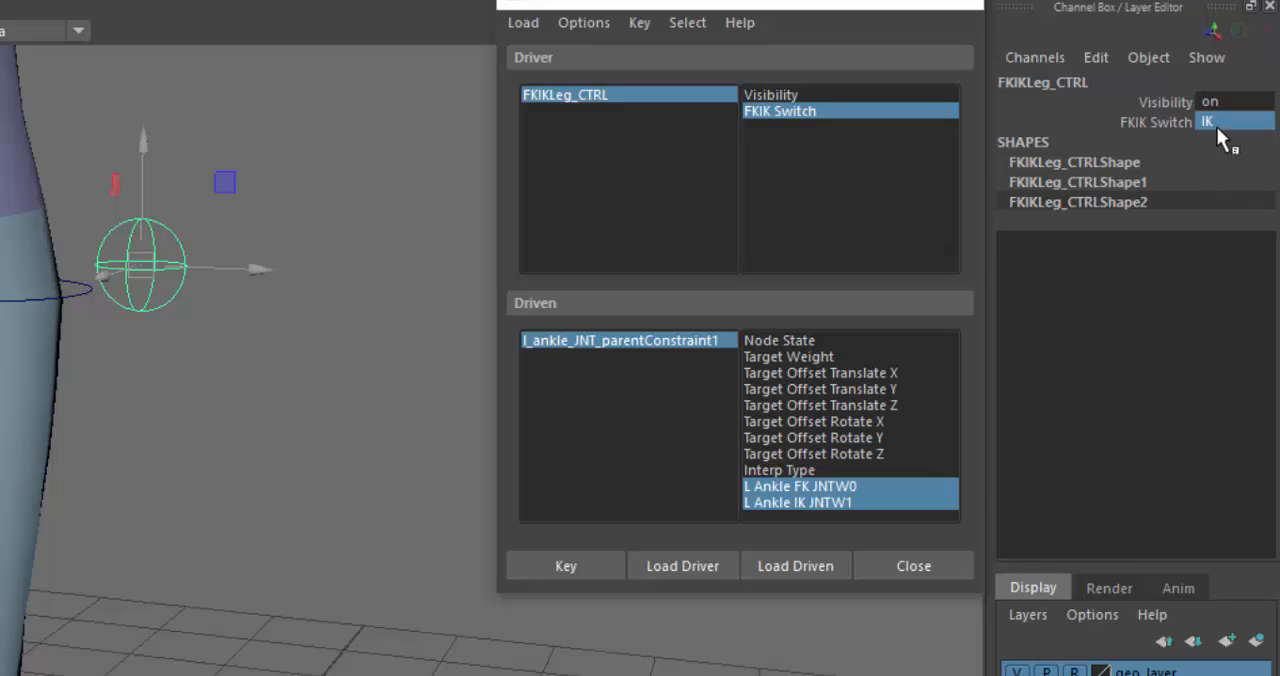
left_click(624, 341)
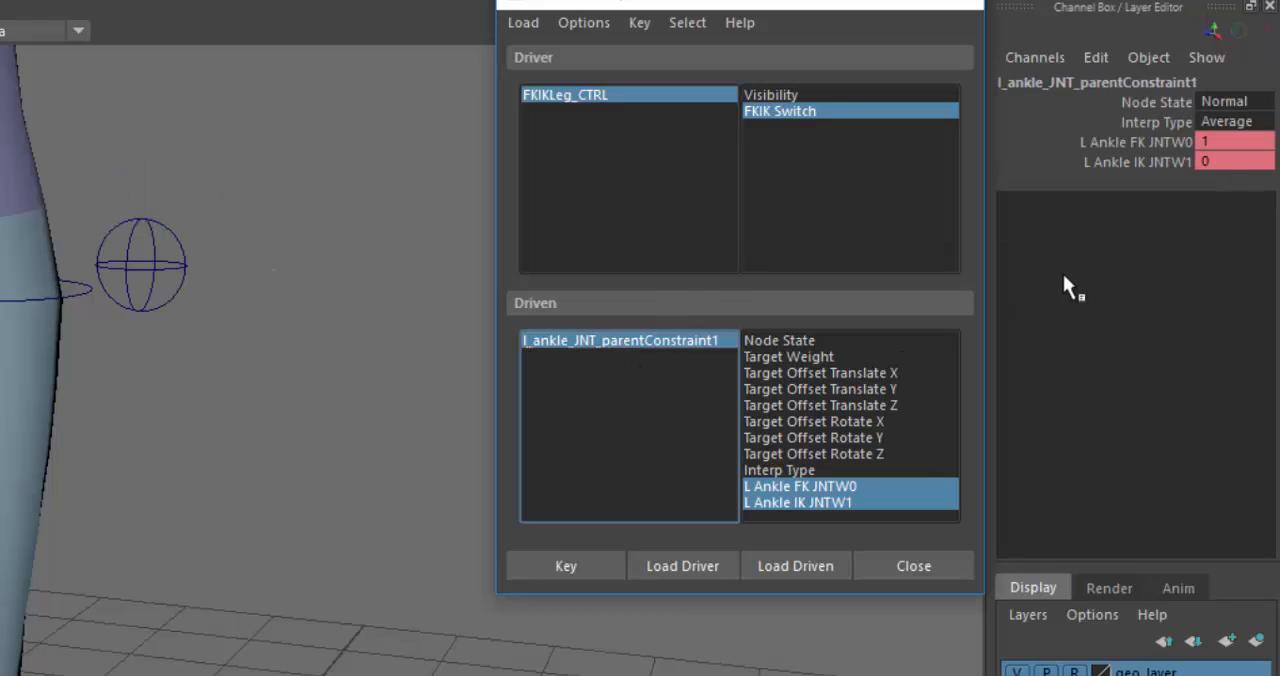
left_click(1218, 139)
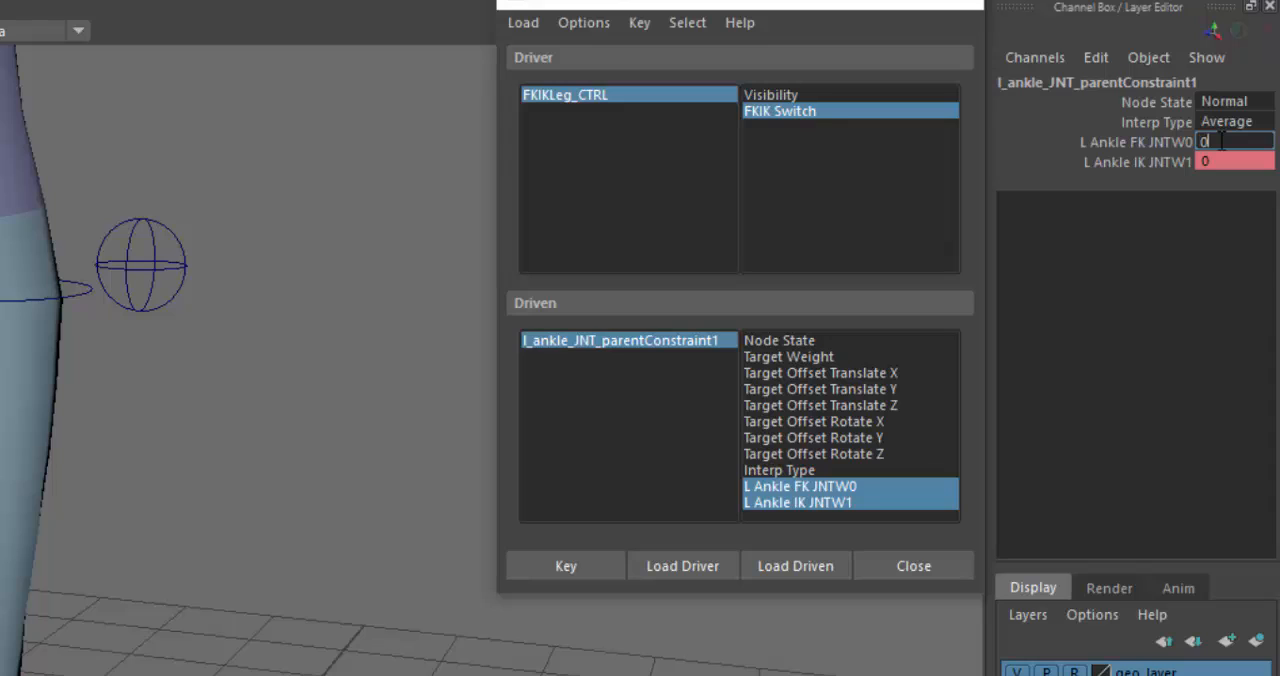
left_click(1247, 163)
type("1")
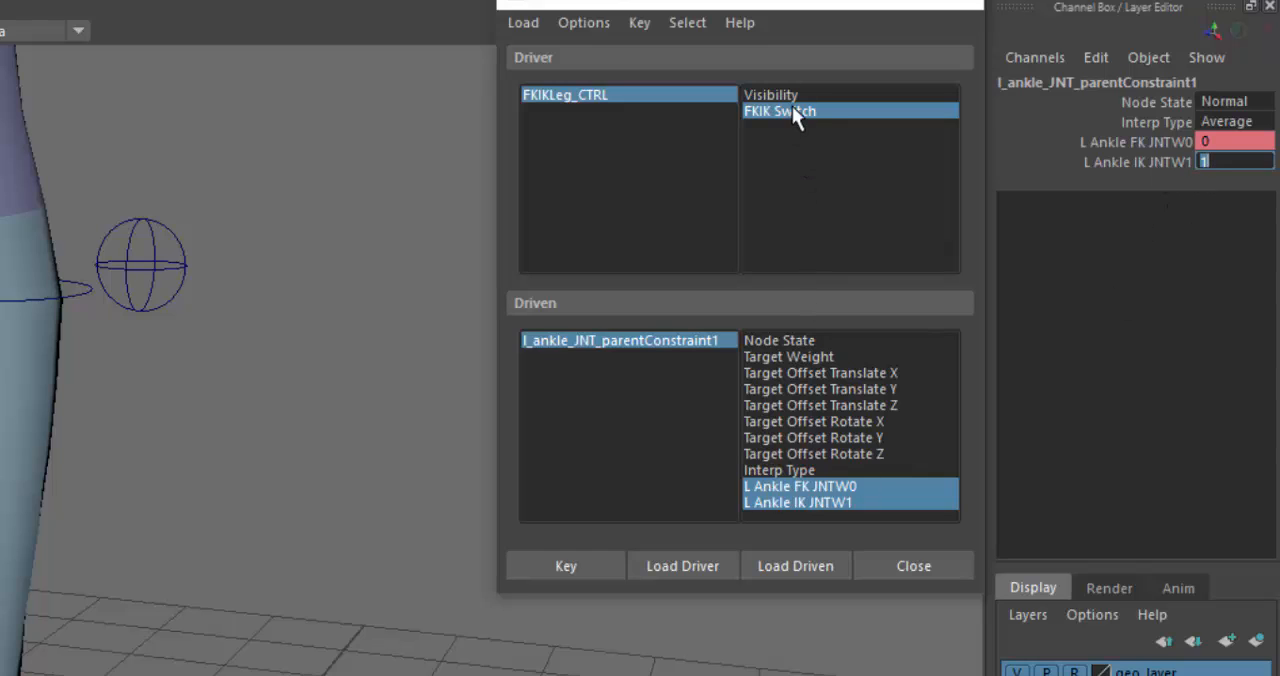
left_click(577, 575)
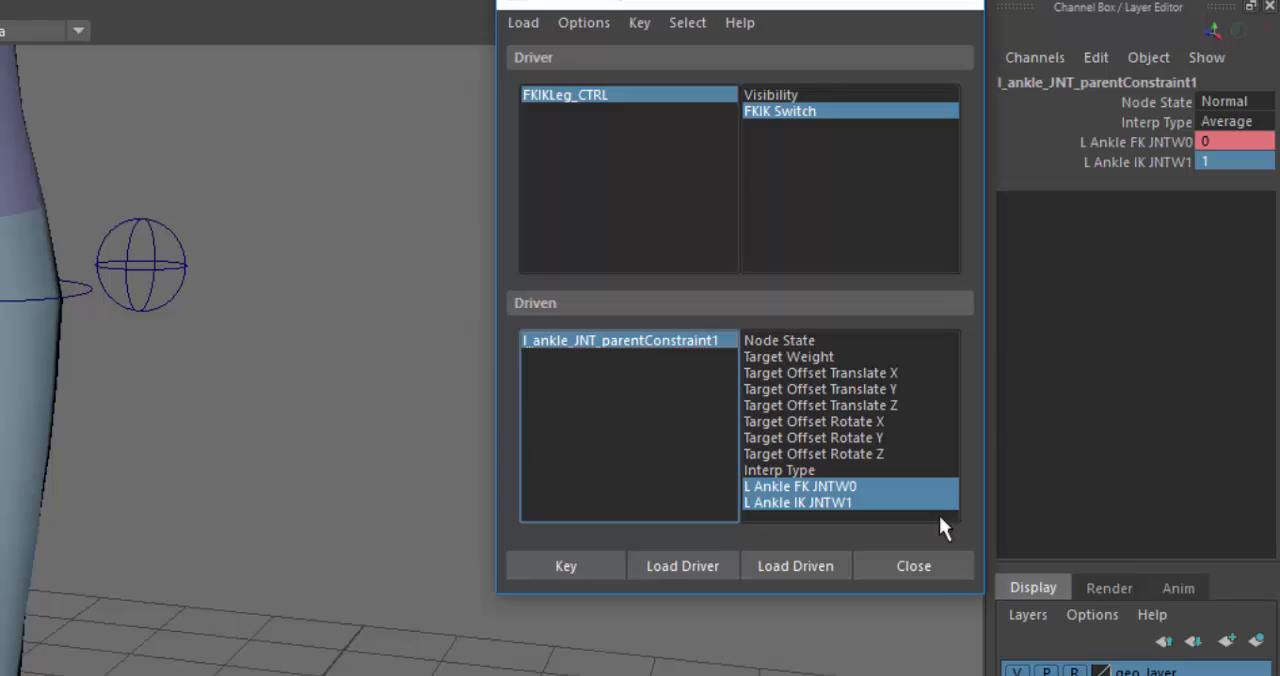
- Test FKIKLeg_CTRL's FKIK Switch at FK and IK, checking the ankle constraint's weights, and close the driven key window
left_click(705, 95)
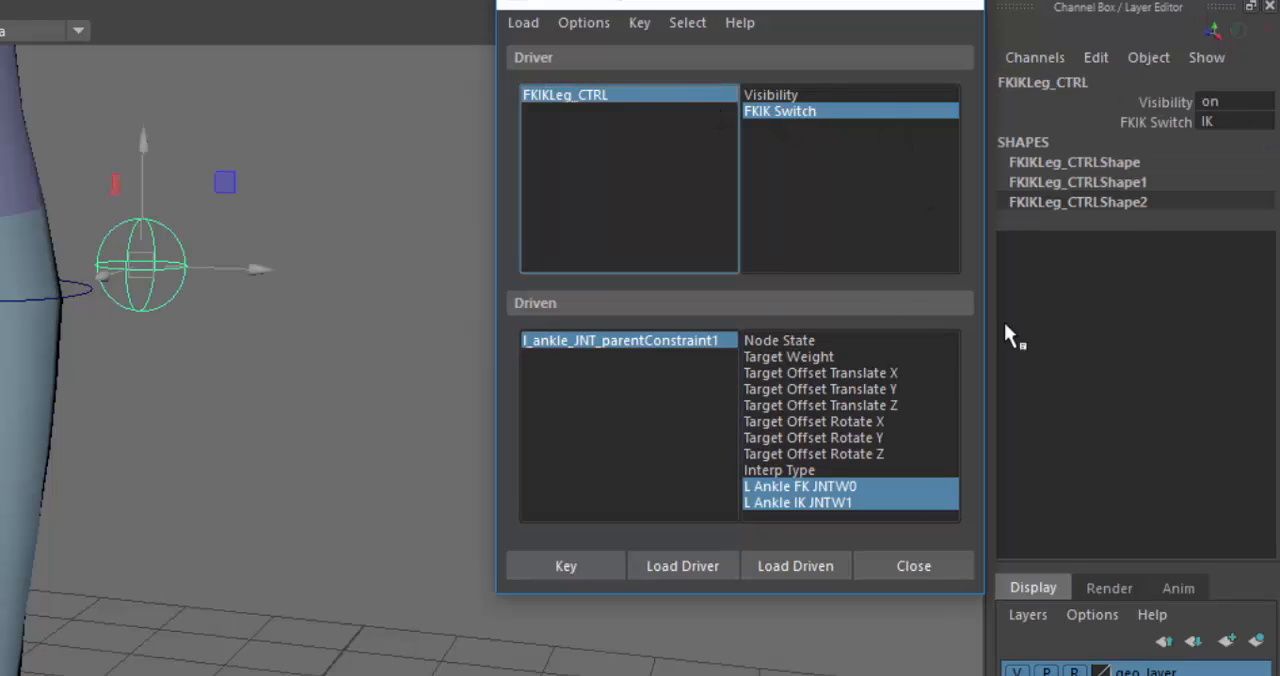
left_click(1243, 120)
left_click(1235, 150)
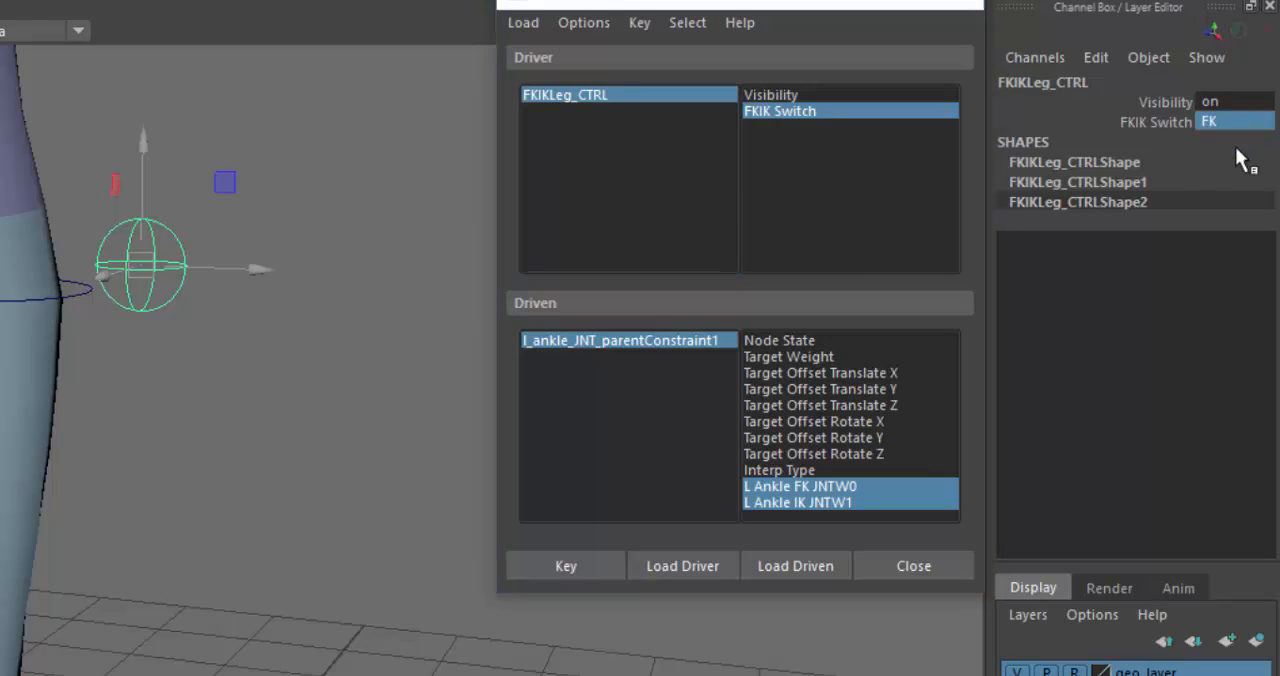
left_click(697, 345)
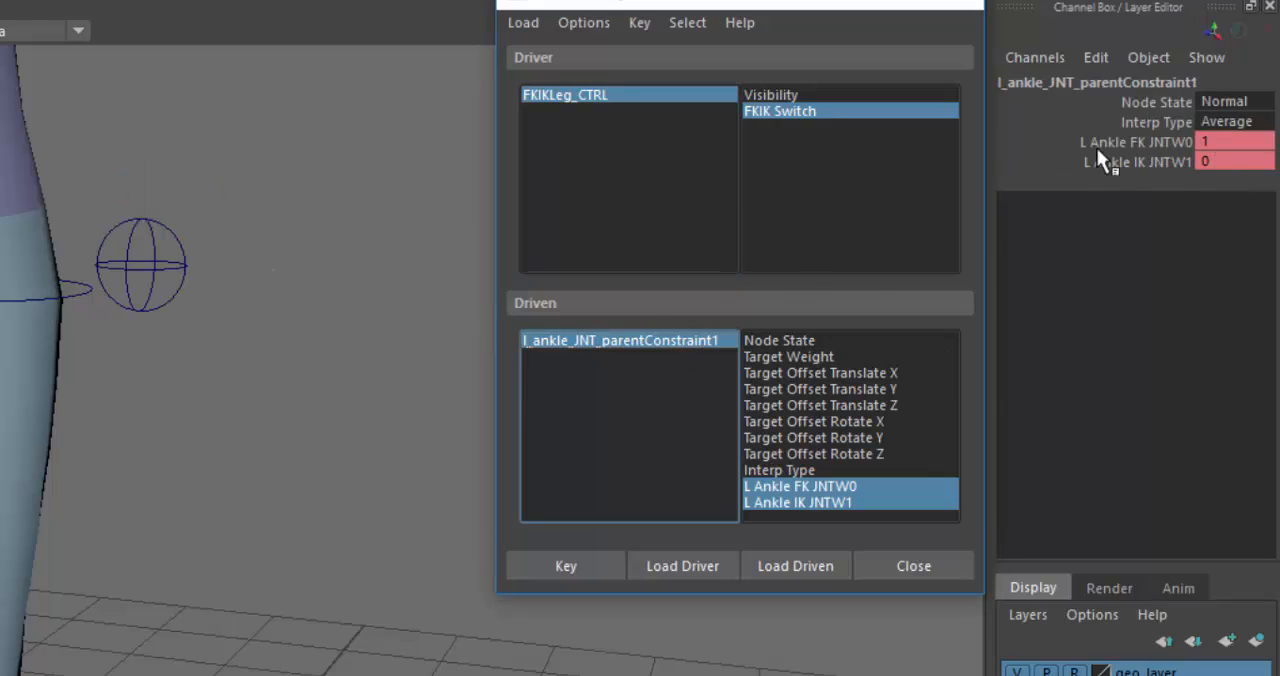
left_click(669, 89)
left_click(1226, 124)
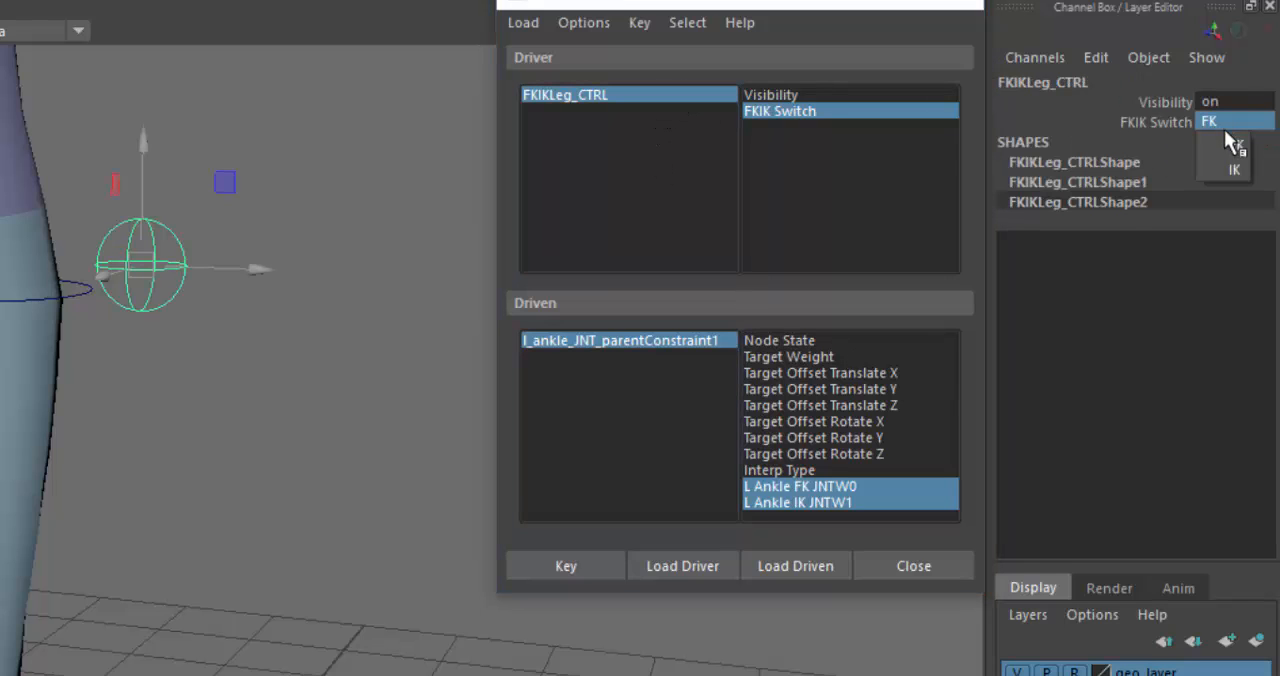
left_click(1228, 168)
left_click(684, 343)
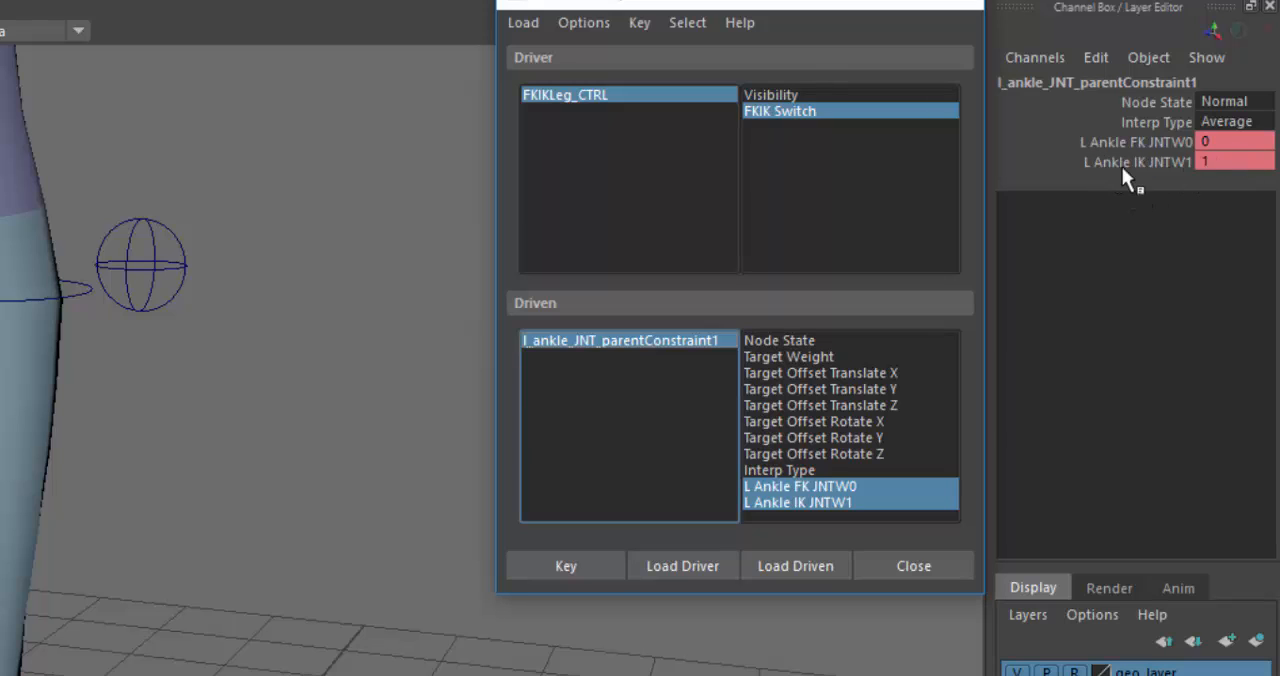
left_click(902, 569)
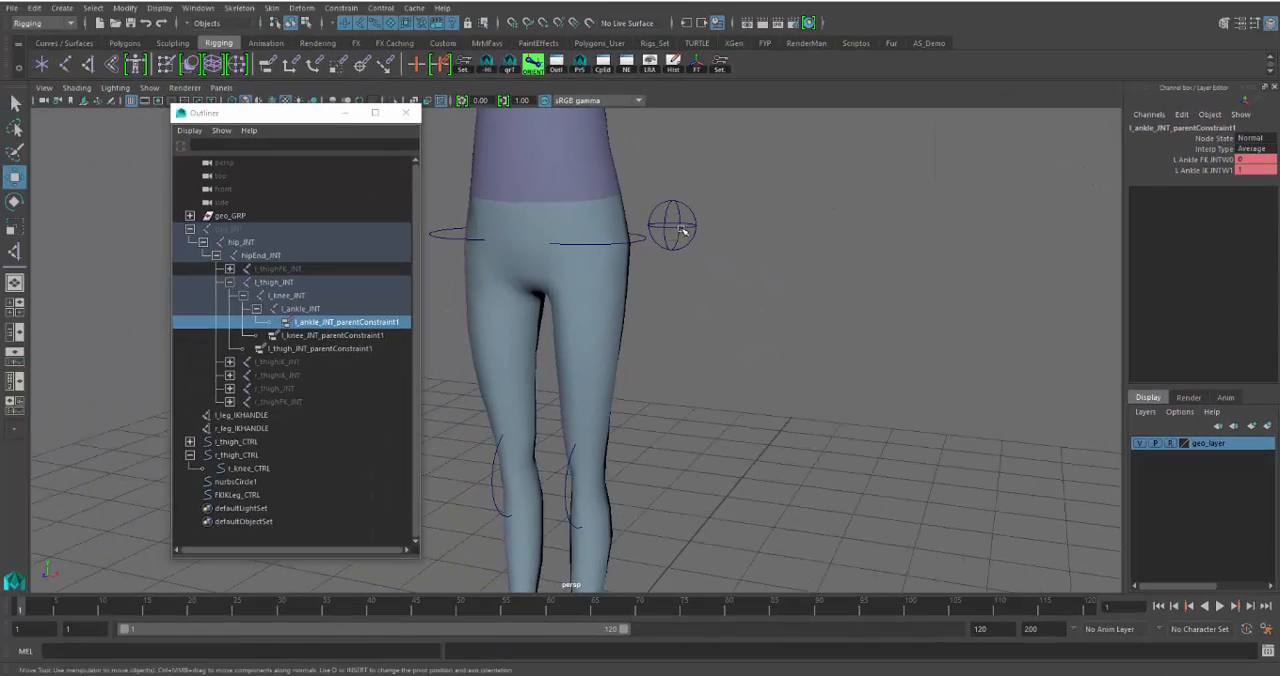
- With FKIK Switch at IK, raise l_leg_IKHANDLE forward to about Translate Y 2.516 and Translate Z 2.074
left_click(681, 230)
scroll(723, 277, "down", 5)
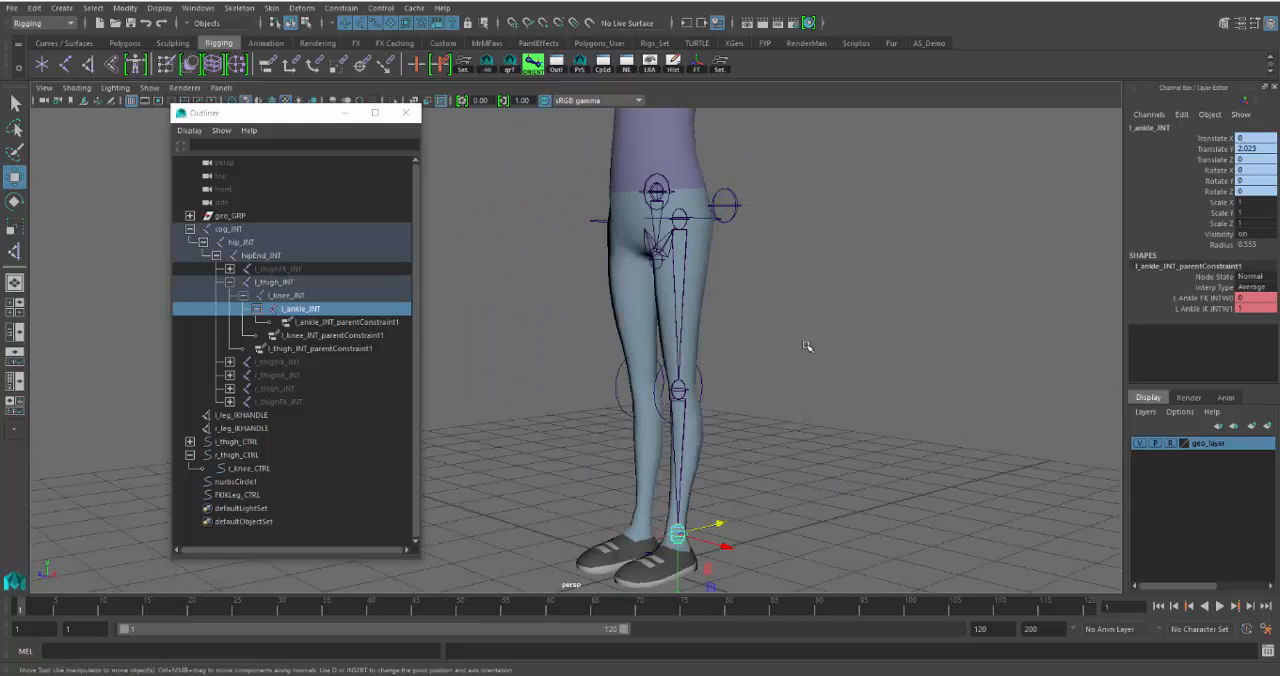
left_click_drag(808, 344, 790, 291, "alt")
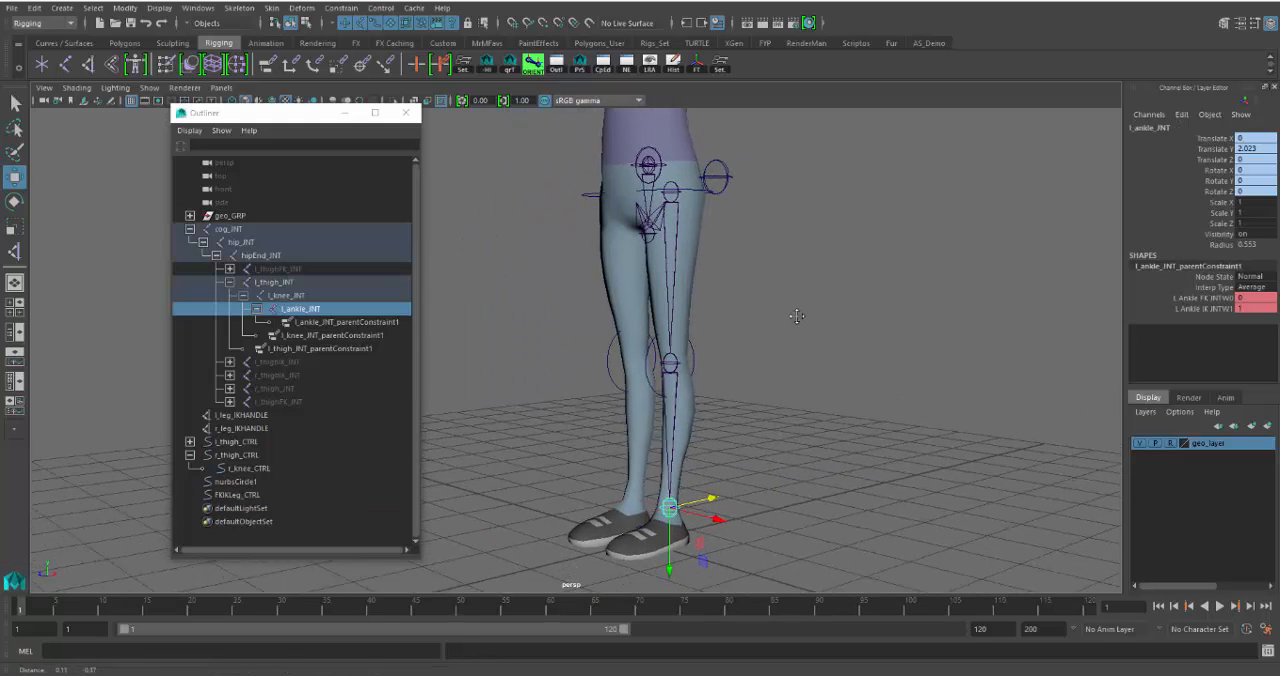
left_click(726, 178)
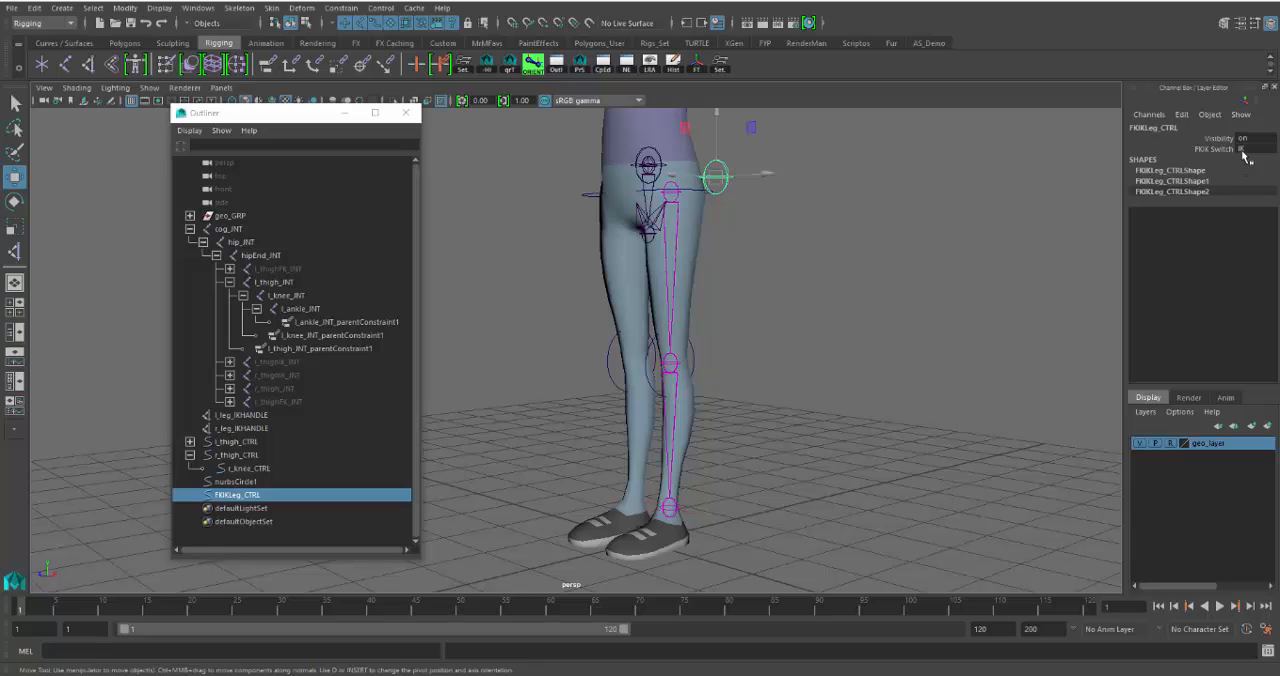
left_click(1244, 149)
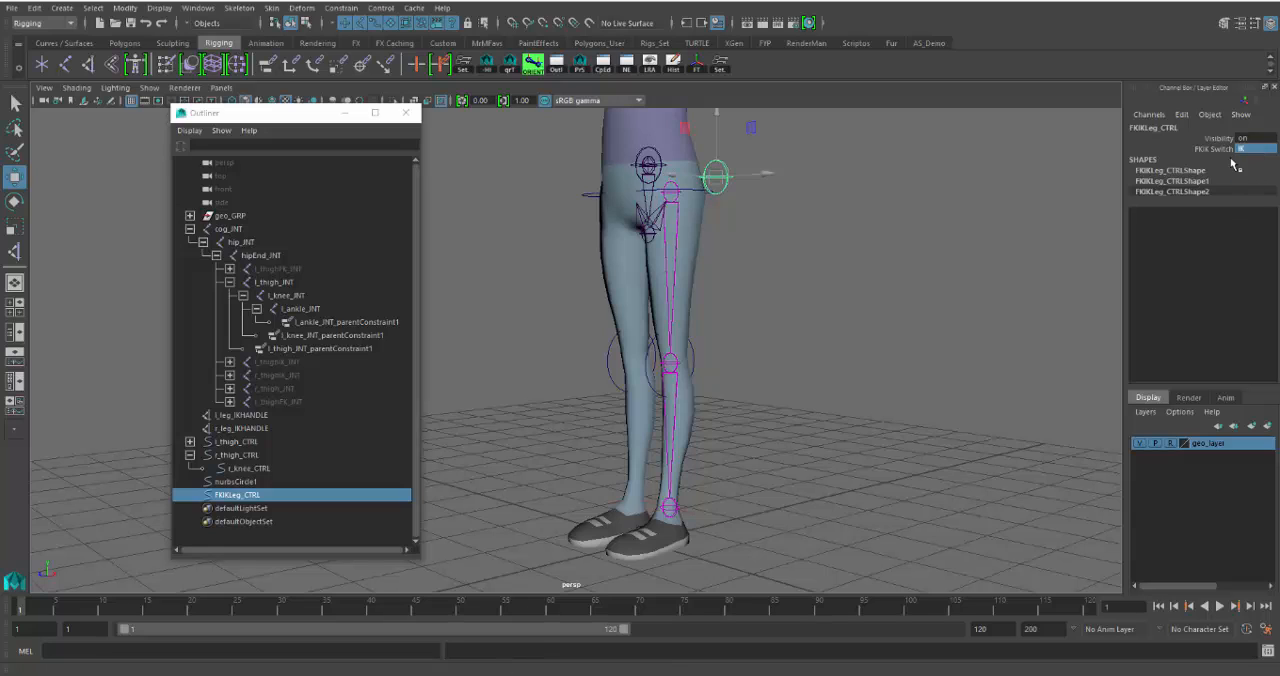
left_click(688, 508)
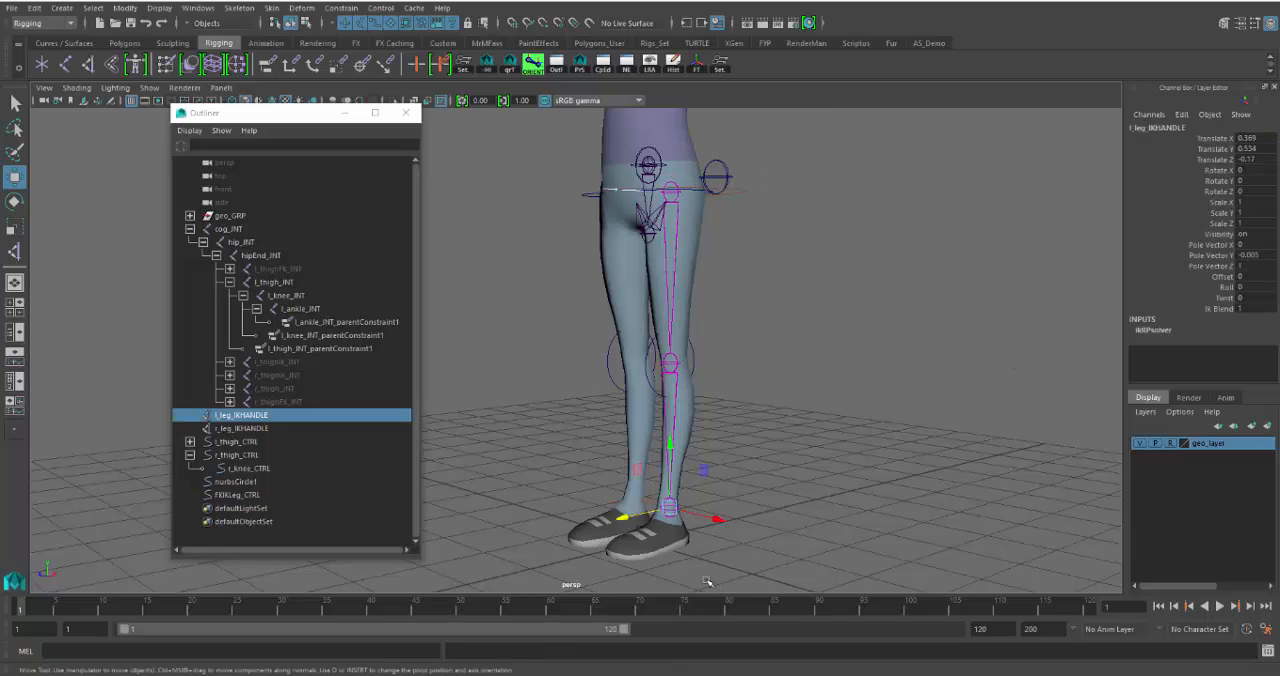
middle_click_drag(629, 474, 506, 337)
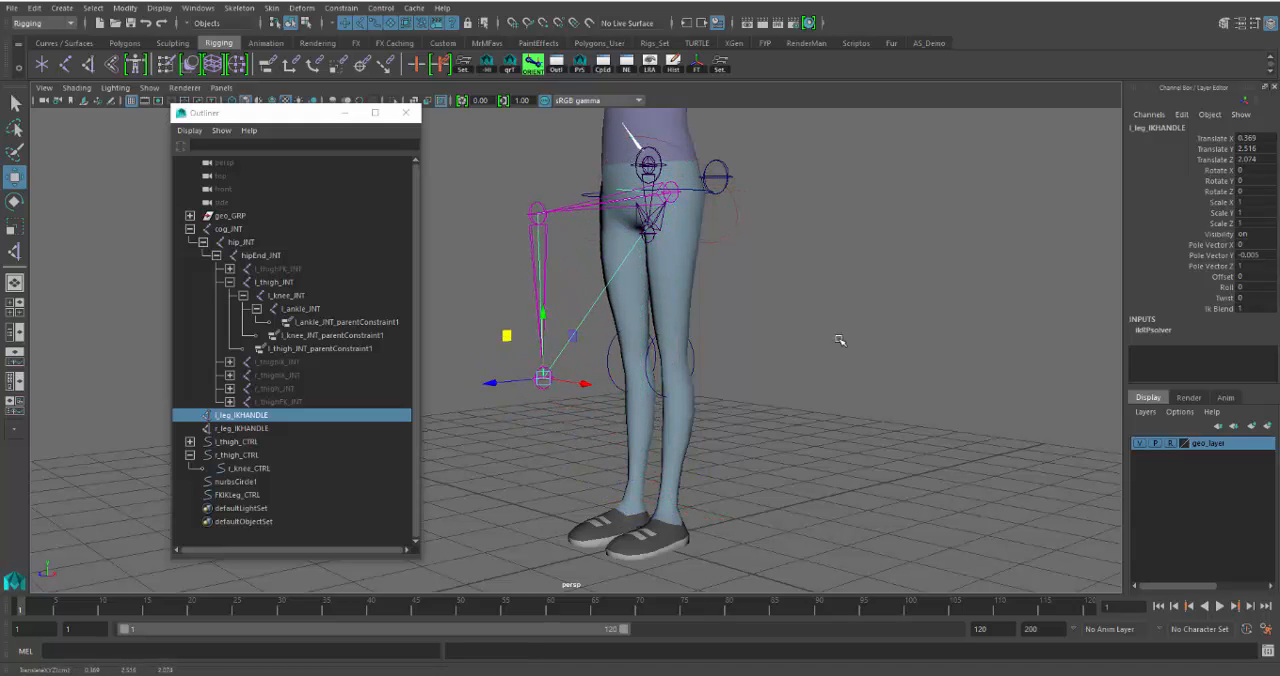
- Set FKIKLeg_CTRL's FKIK Switch to FK
left_click_drag(837, 334, 820, 360, "alt")
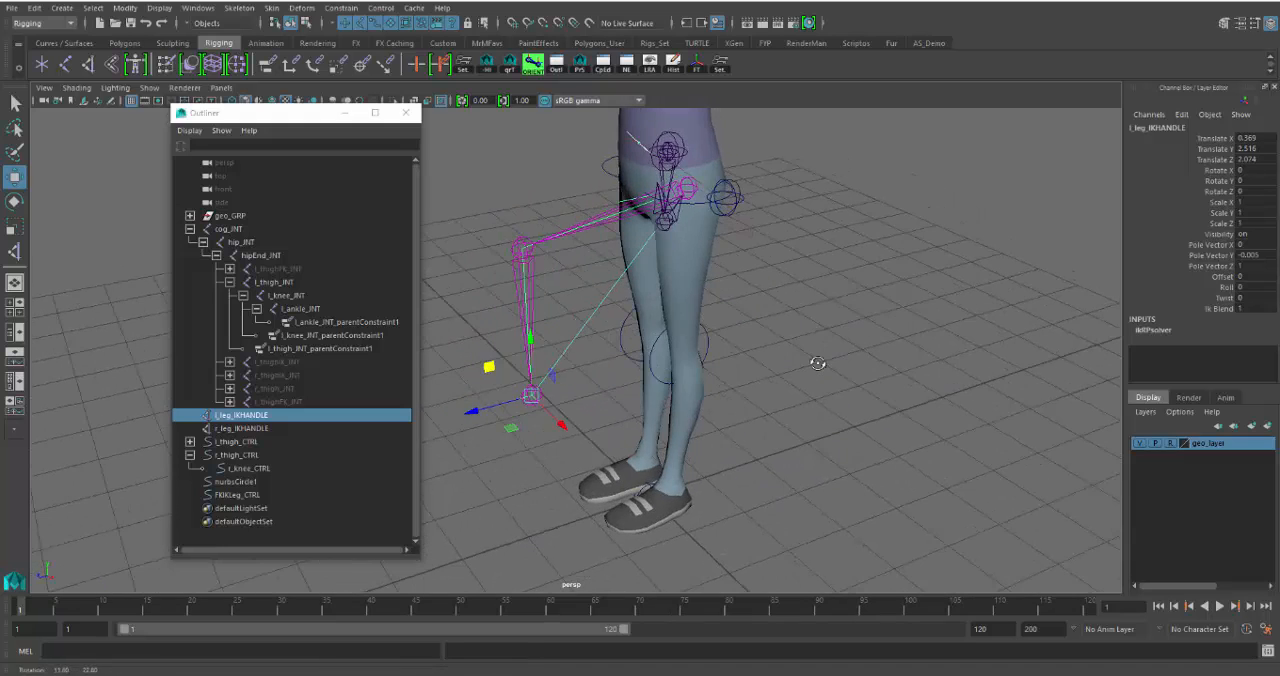
left_click(738, 198)
left_click(1246, 149)
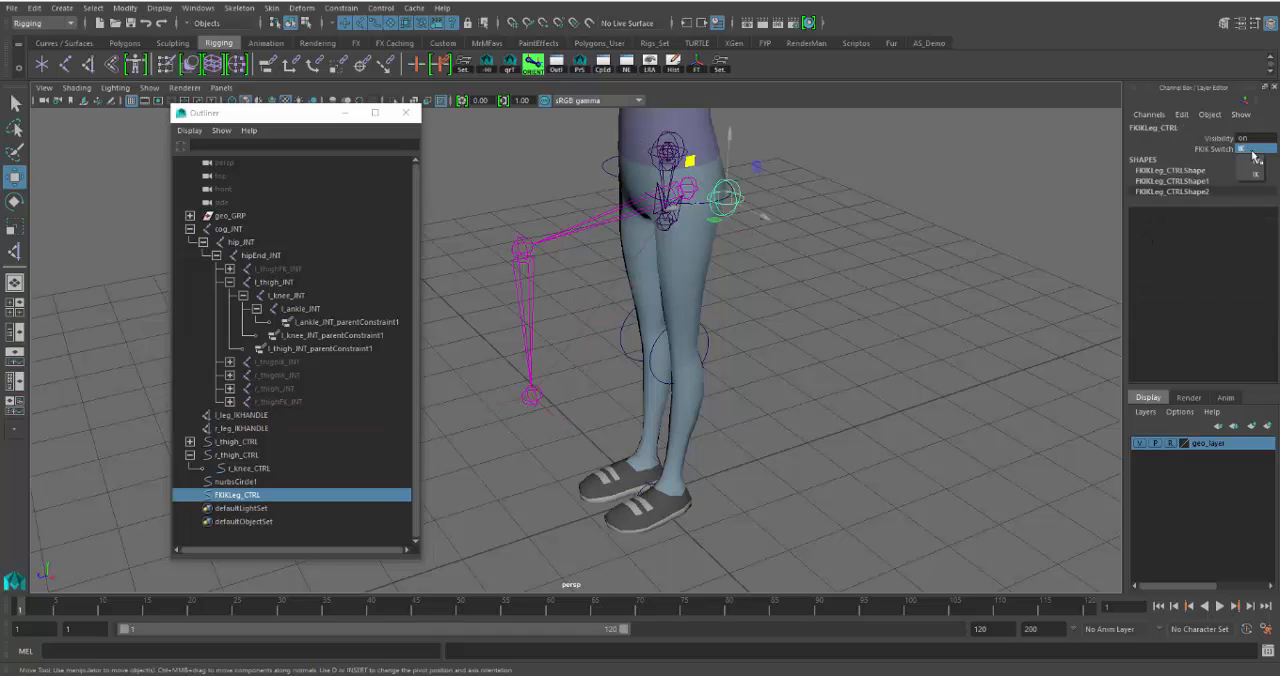
left_click(1253, 165)
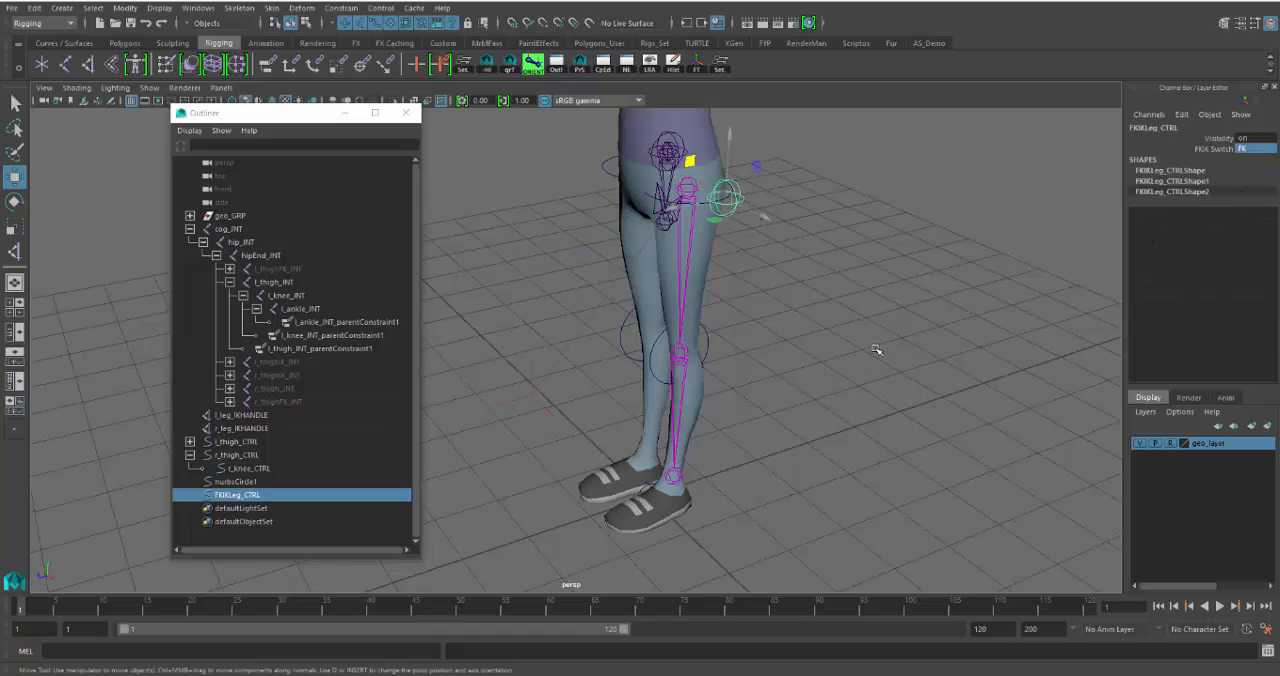
- Test the FK leg by rotating l_thigh_CTRL backward and l_knee_CTRL about 44.4 degrees in X
left_click_drag(751, 342, 752, 292, "alt")
left_click(692, 192)
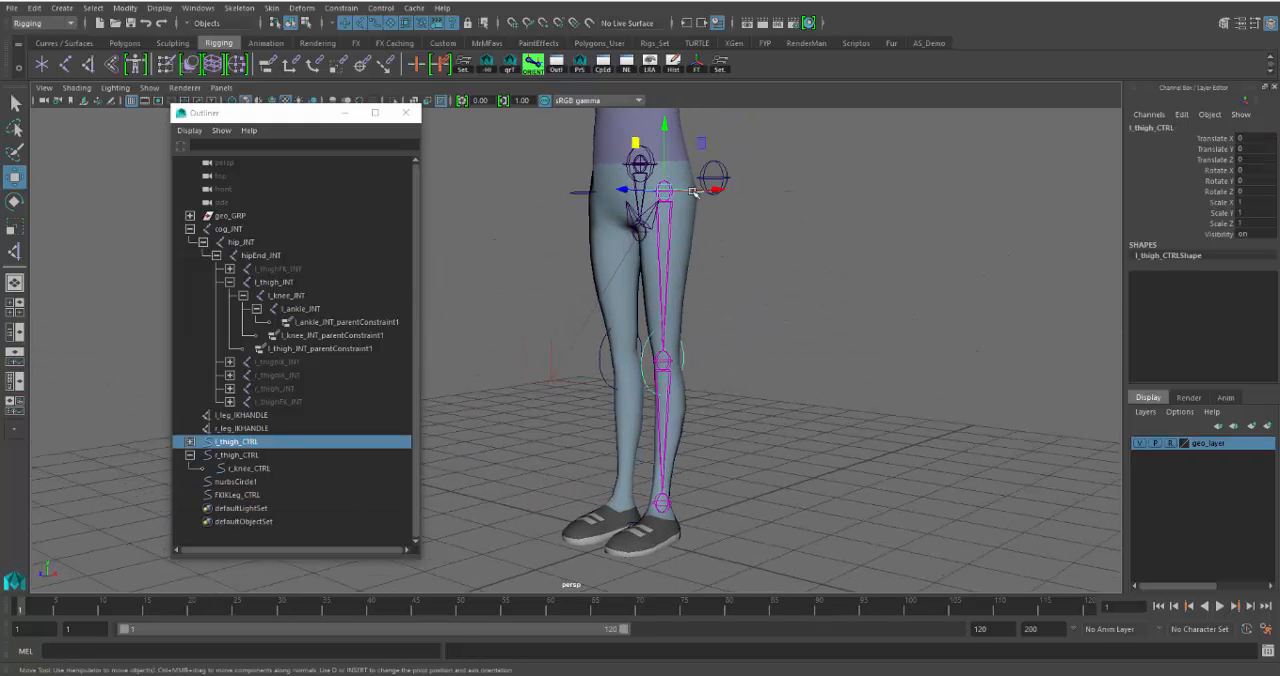
key("e")
left_click_drag(632, 218, 730, 385)
left_click(728, 312)
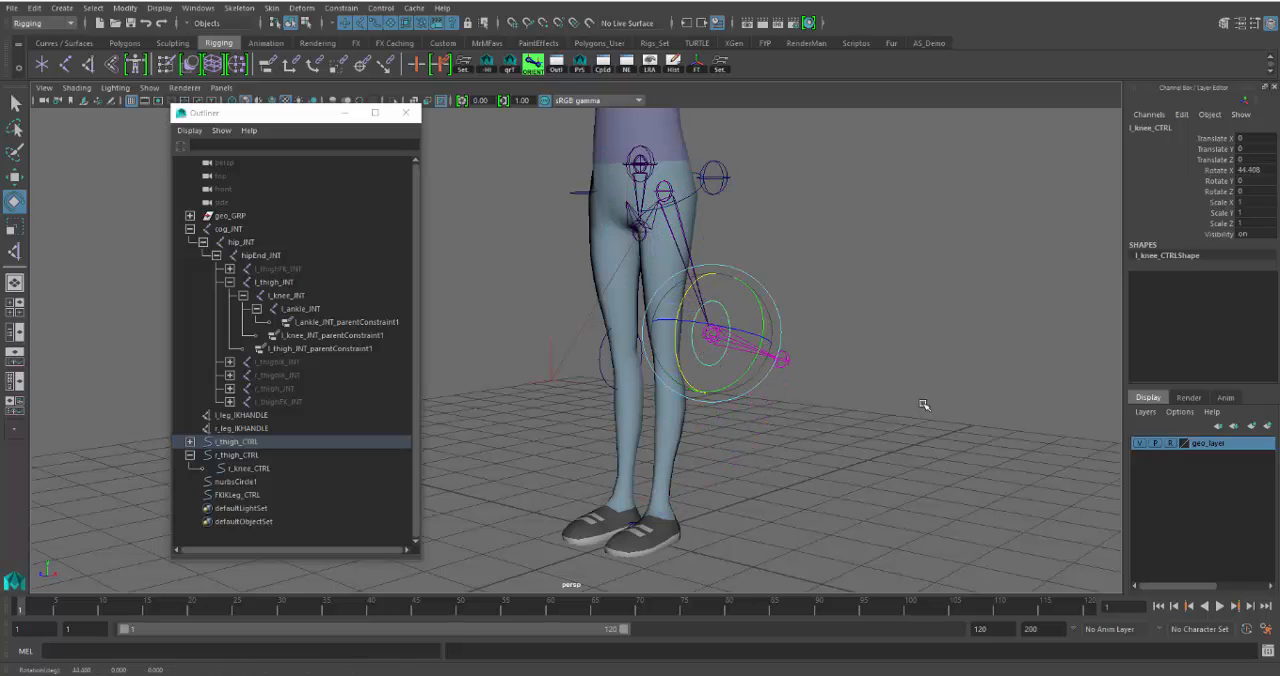
- Set FKIK Switch back to IK, and lower l_leg_IKHANDLE to about Translate Y 1.169 and Translate Z 1.531
left_click_drag(923, 403, 760, 184, "alt")
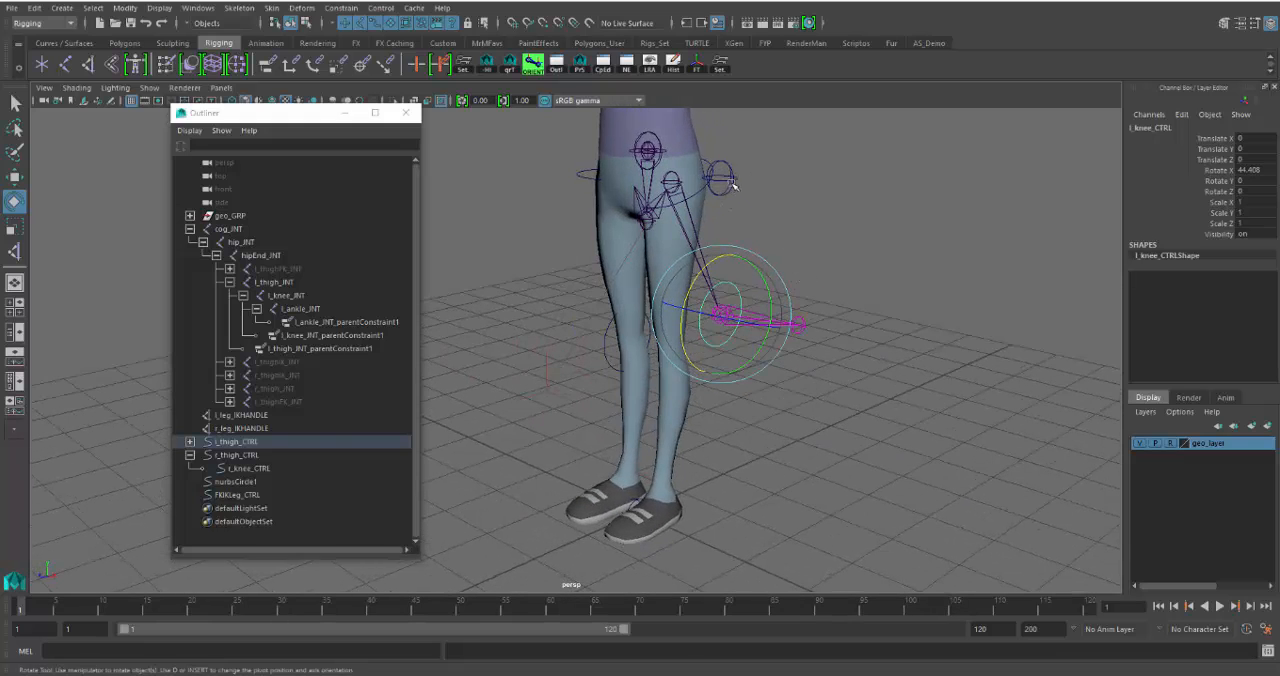
left_click(731, 185)
left_click(1245, 149)
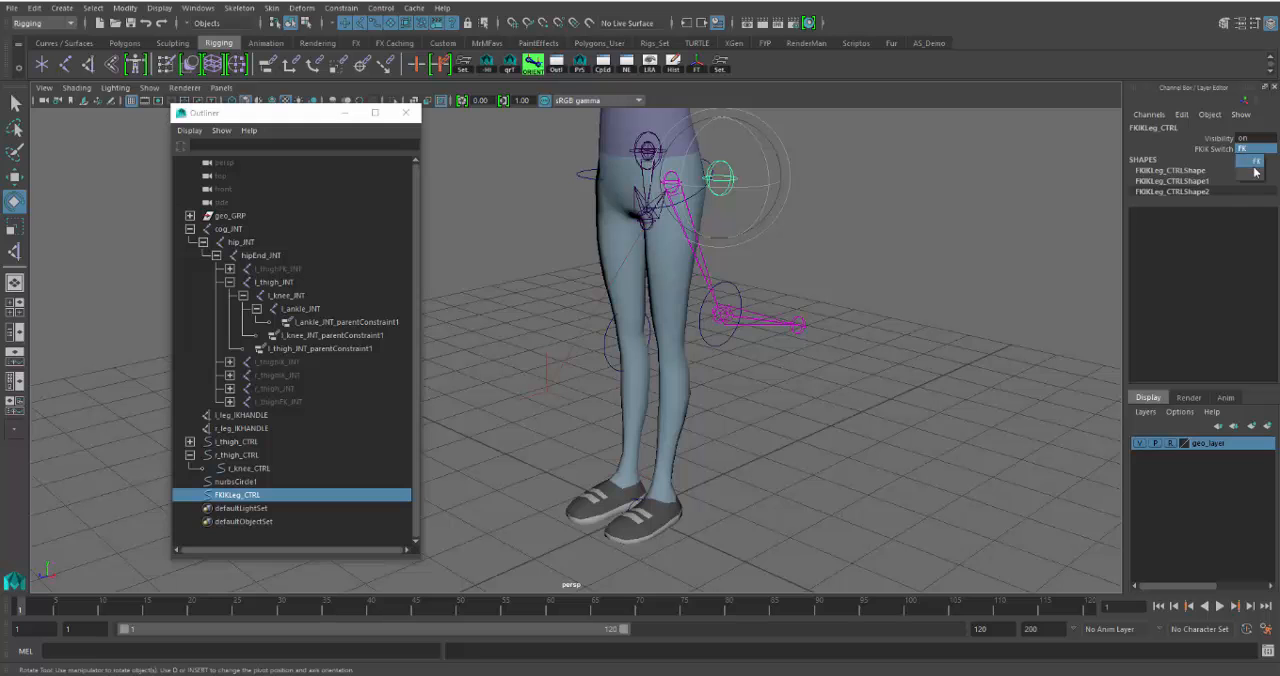
left_click(1247, 174)
left_click_drag(927, 339, 816, 389, "alt")
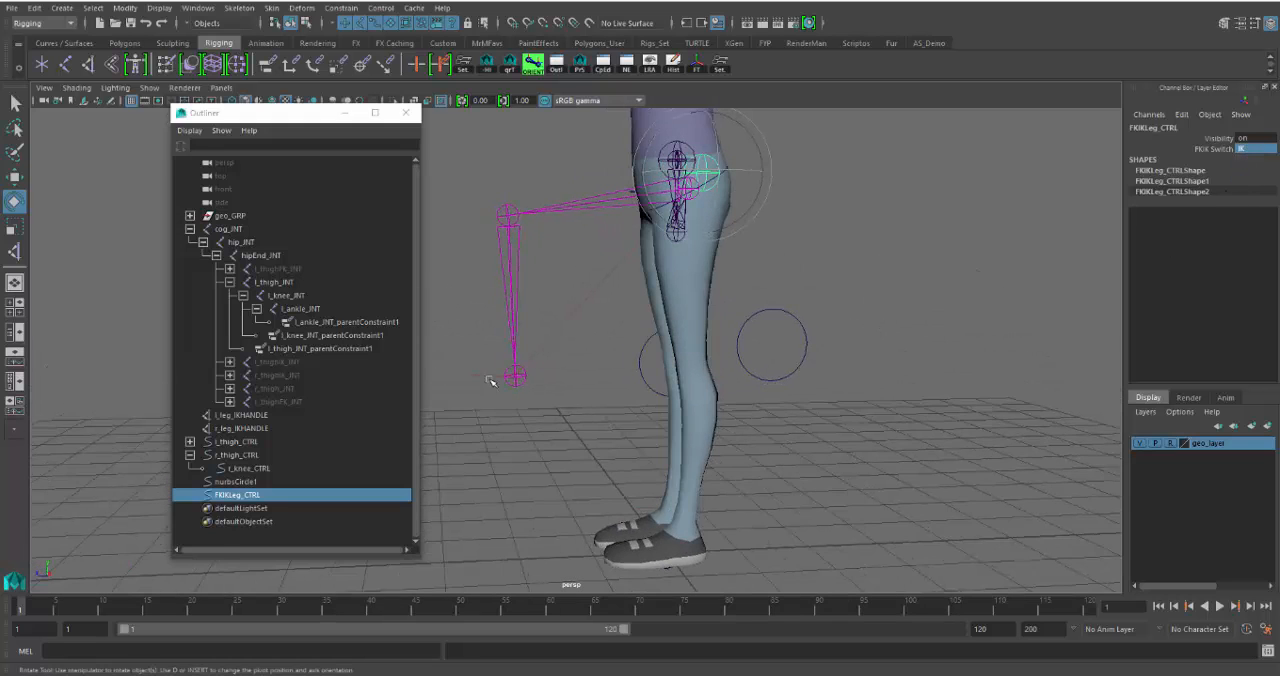
left_click_drag(487, 373, 519, 390)
key("w")
left_click_drag(484, 340, 527, 444)
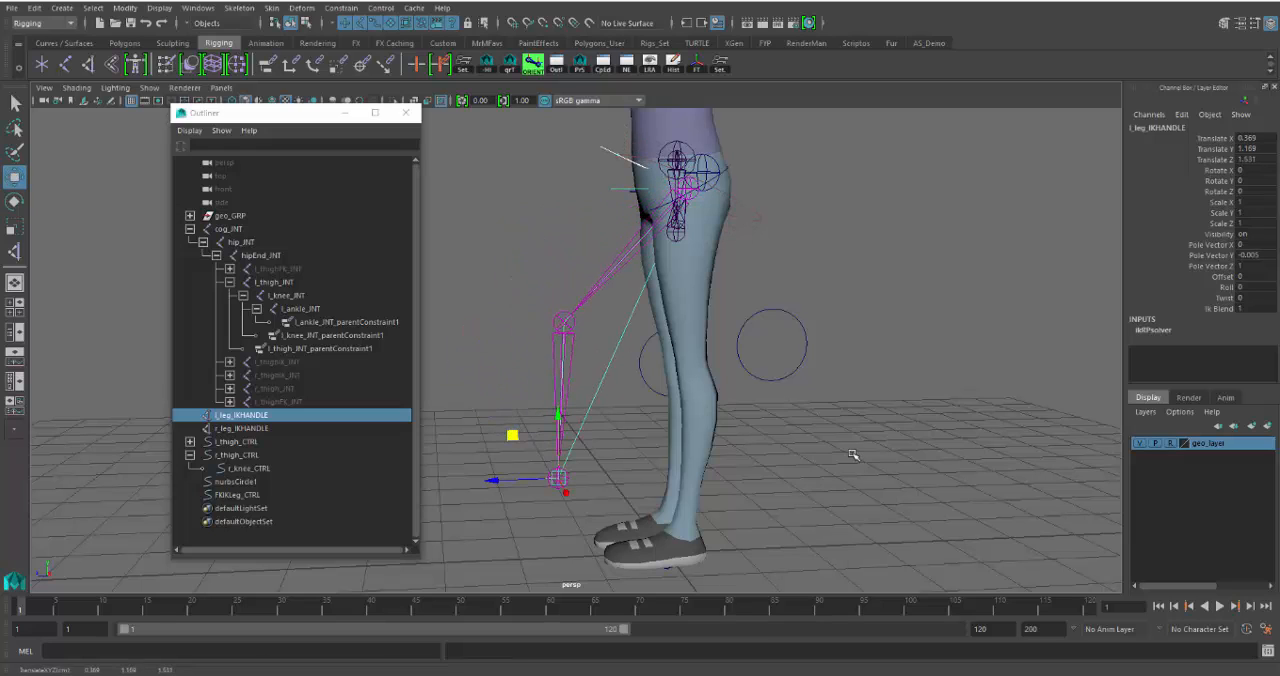
- Undo the last IK handle move, the switch back to IK, and the FK knee and thigh rotations
key("ctrl+z")
key("ctrl+z")
key("ctrl+z")
key("ctrl+z")
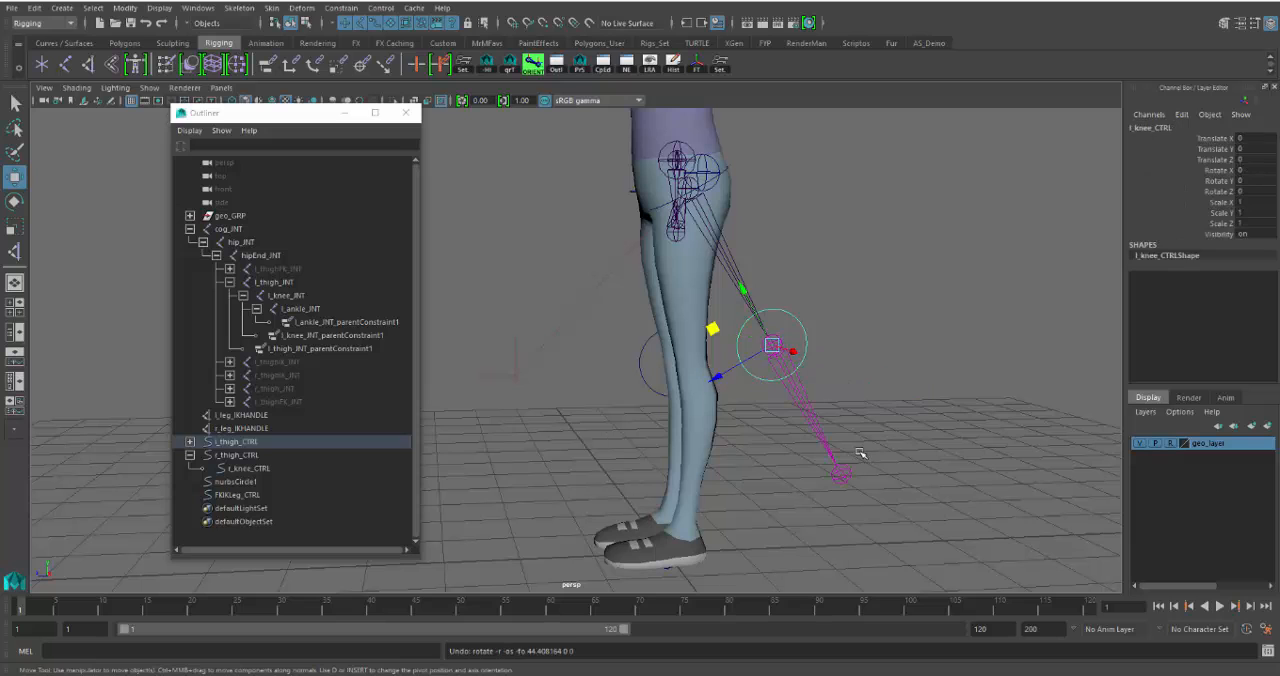
key("ctrl+z")
key("ctrl+z")
key("ctrl+z")
key("ctrl+z")
key("ctrl+z")
key("ctrl+z")
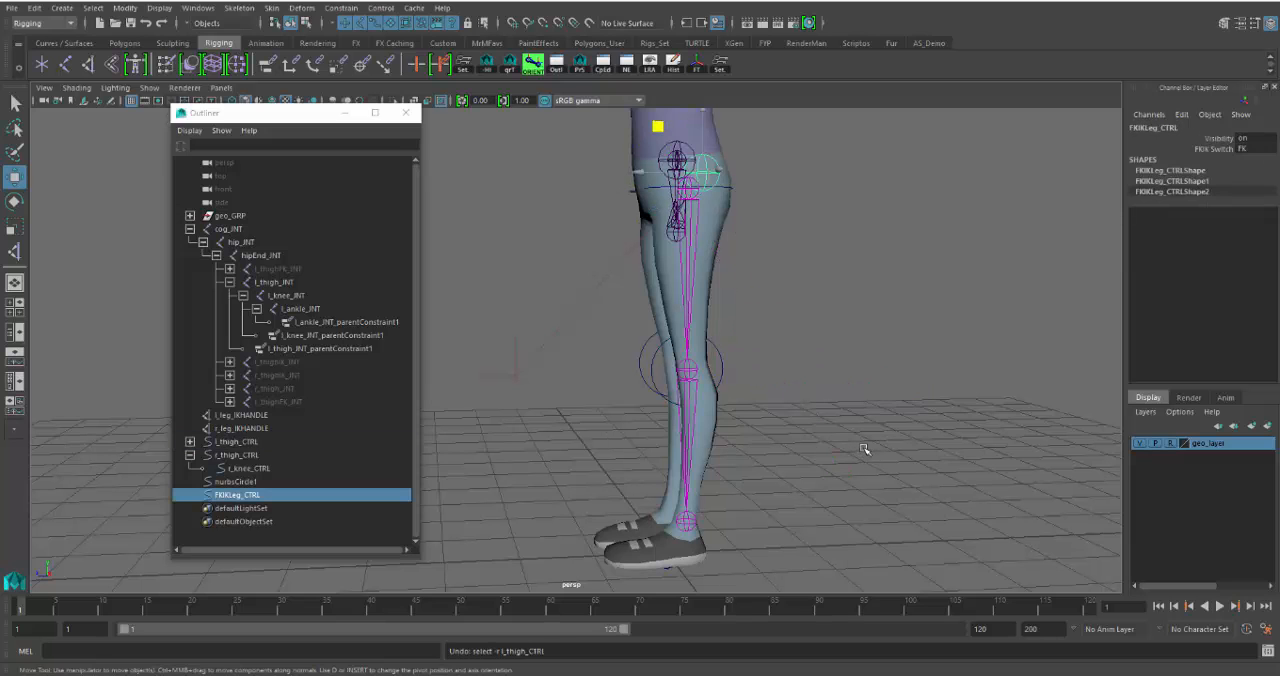
left_click_drag(790, 432, 868, 415, "alt")
left_click(770, 365)
middle_click_drag(767, 376, 816, 421, "alt")
left_click_drag(816, 421, 827, 438, "alt")
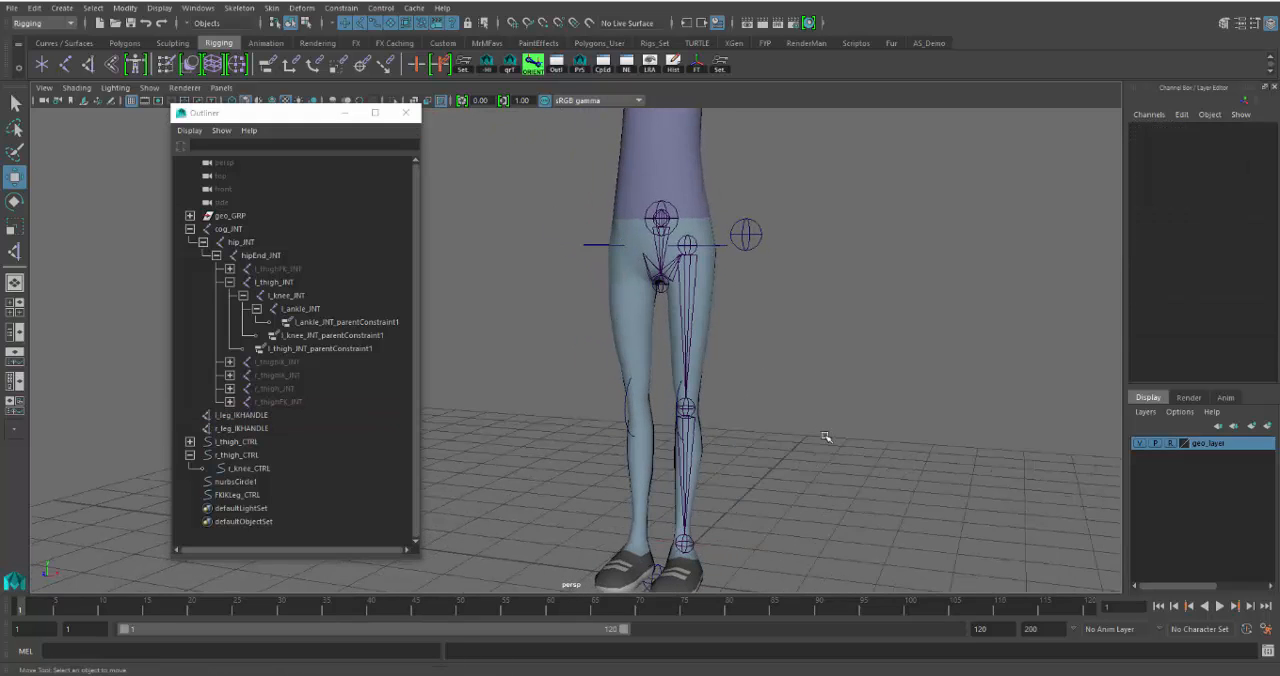
middle_click_drag(827, 438, 770, 369, "alt")
left_click_drag(770, 369, 737, 370, "alt")
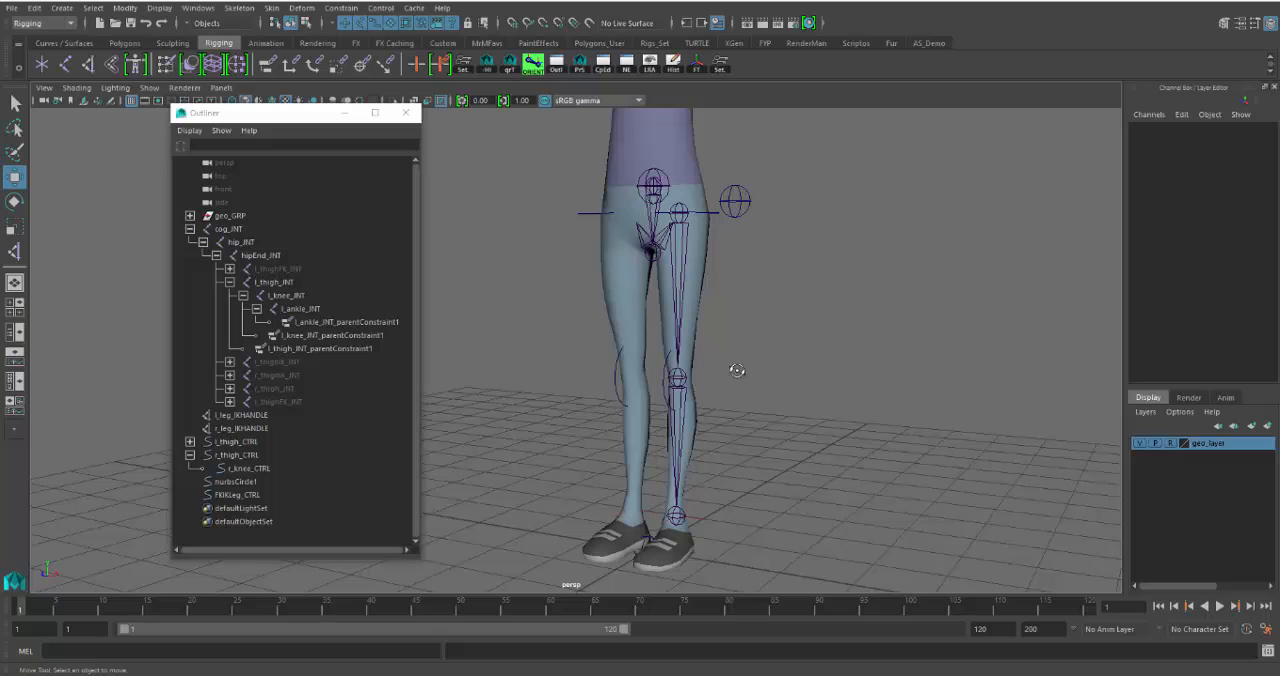